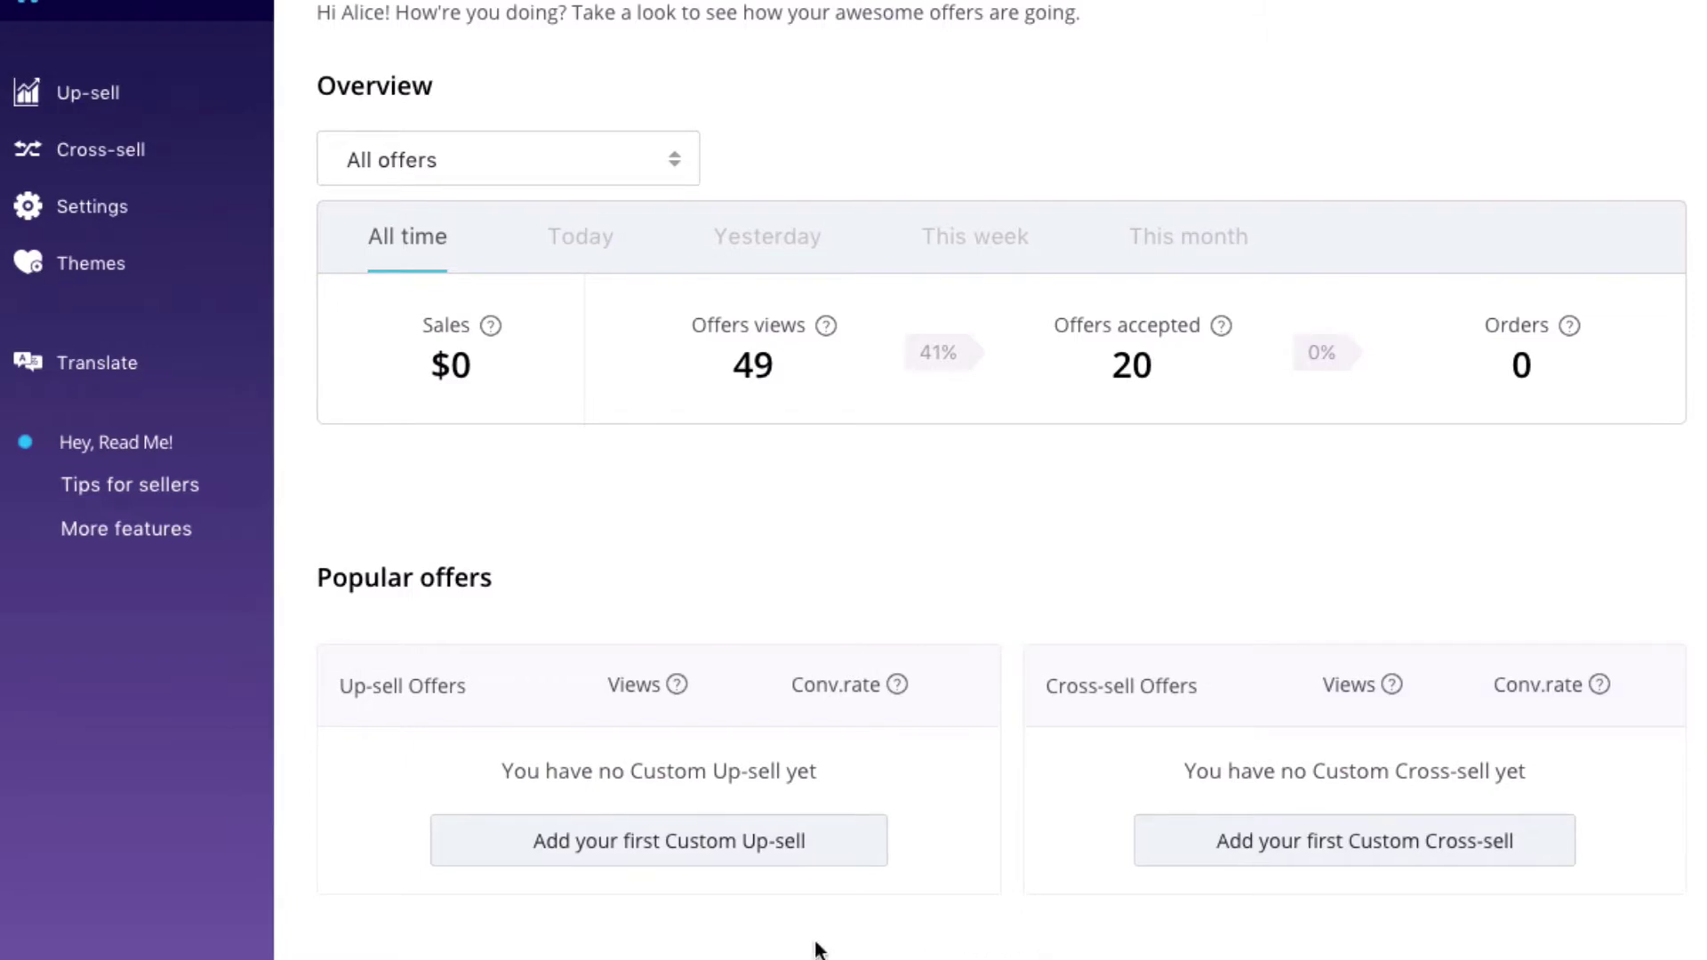
# Start a new custom up-sell offer and name it 'Up-sell'
pyautogui.click(667, 852)
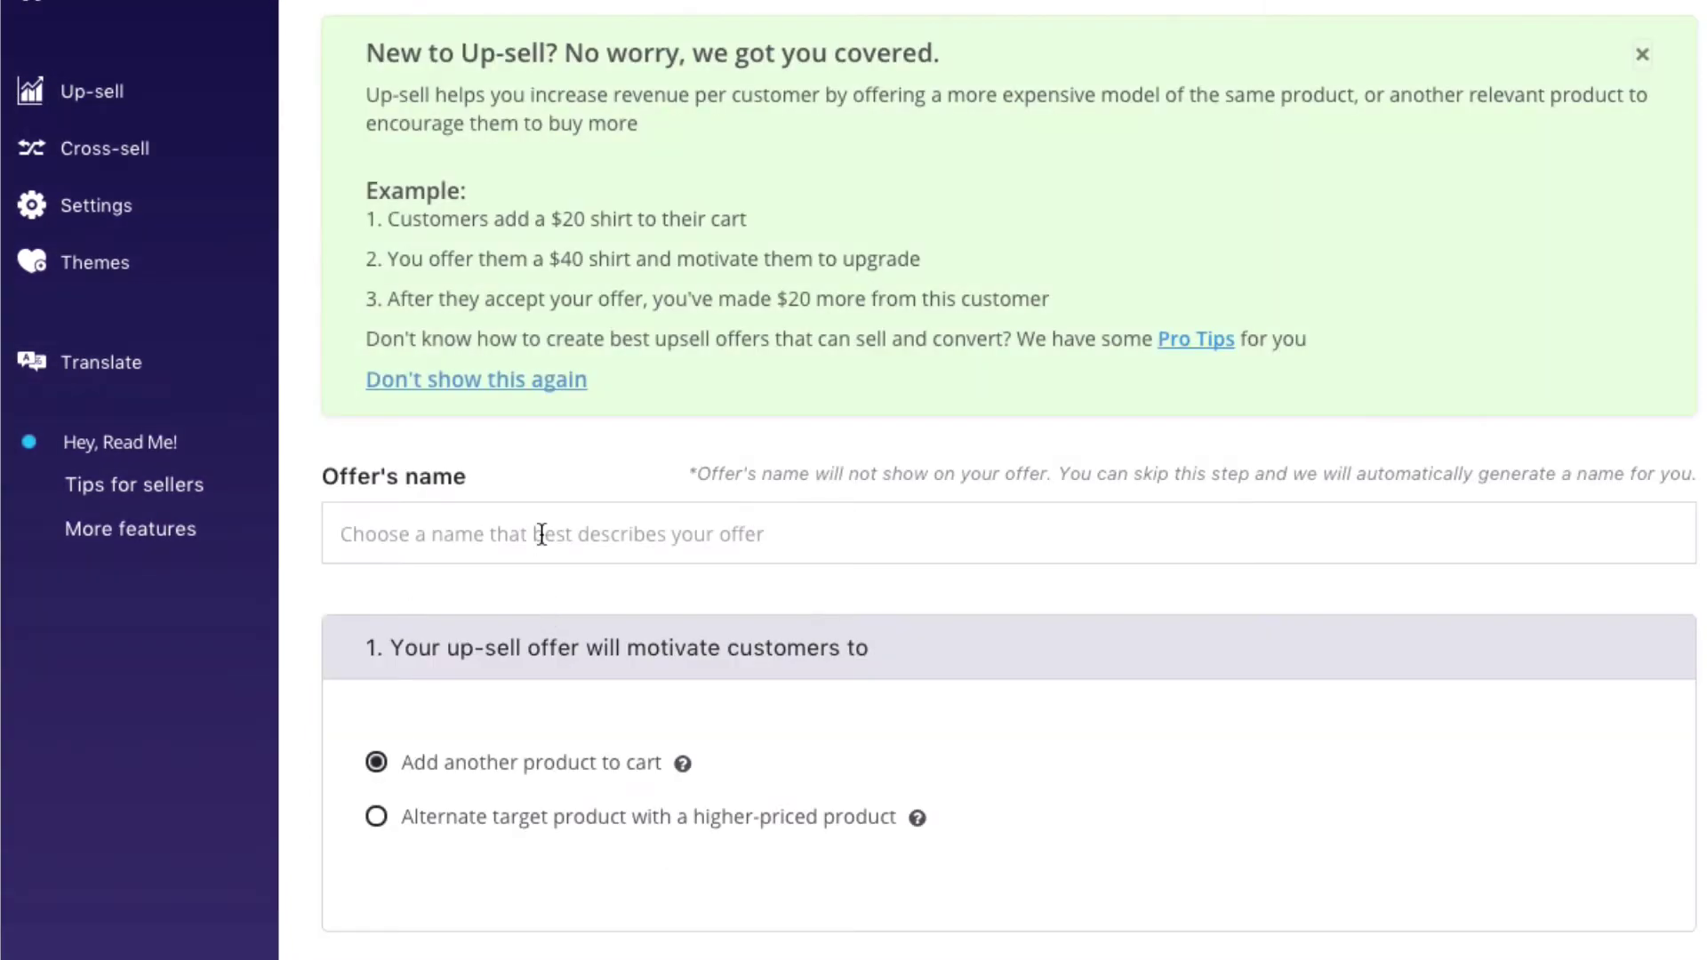
pyautogui.click(541, 534)
pyautogui.write('Up-sell')
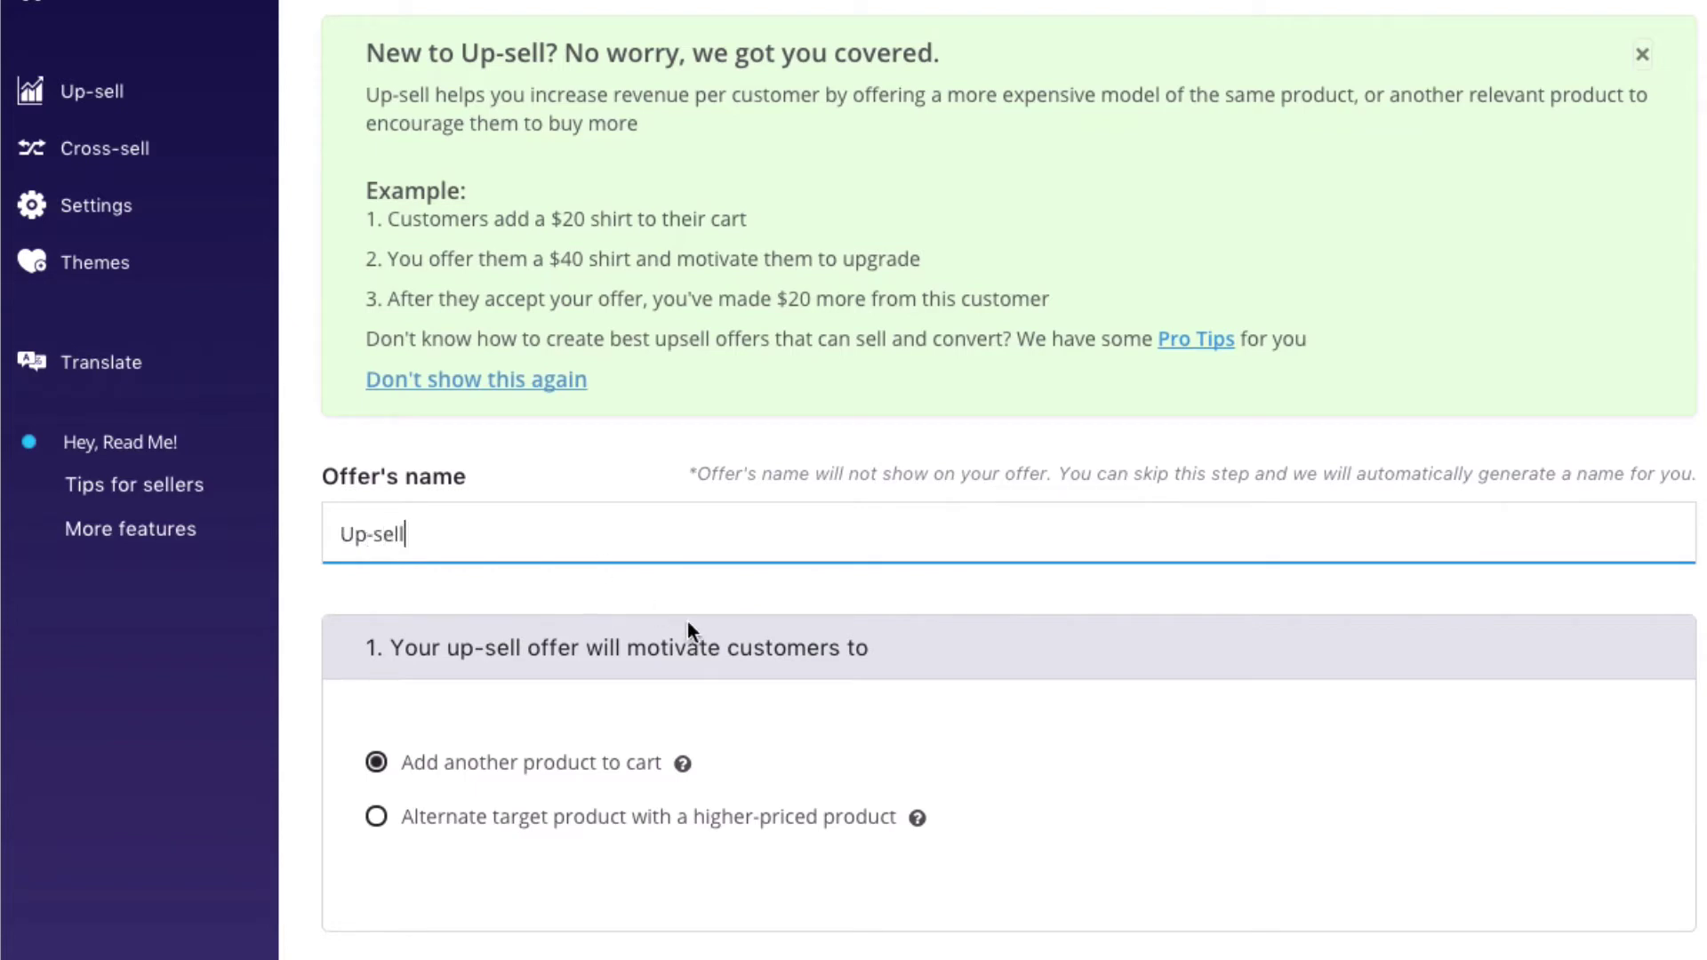
# Keep the offer set to 'Add another product to cart'
pyautogui.scroll(-3, 887, 634)
pyautogui.scroll(-1, 889, 635)
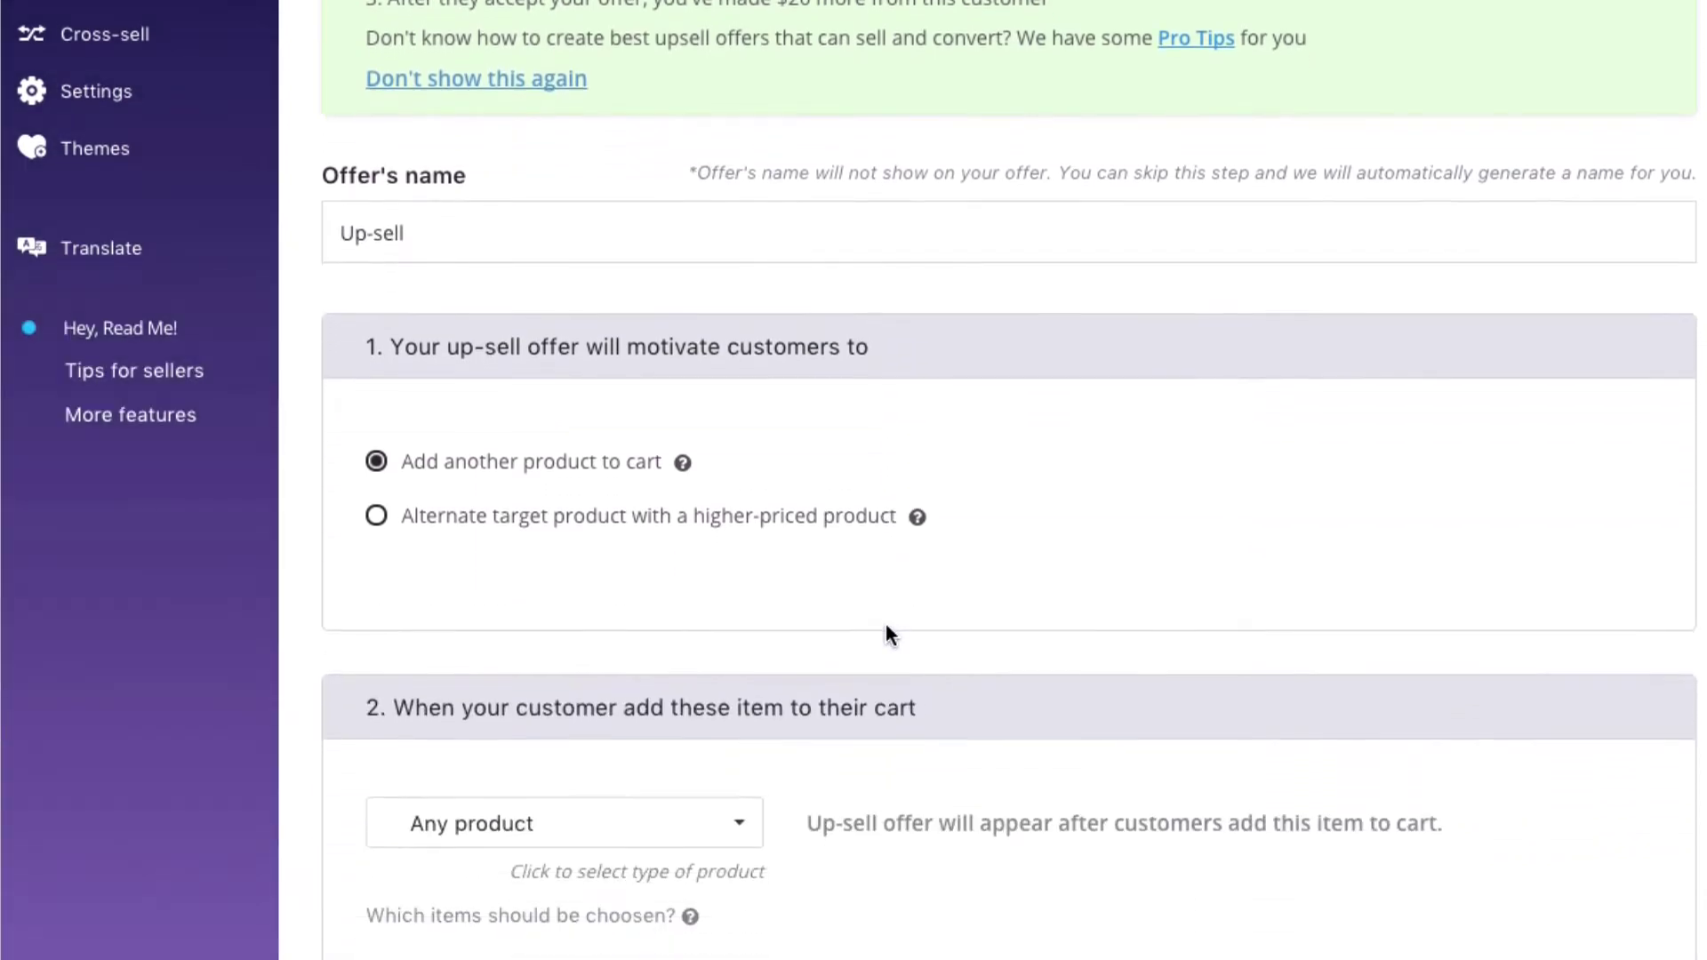
pyautogui.moveTo(686, 470)
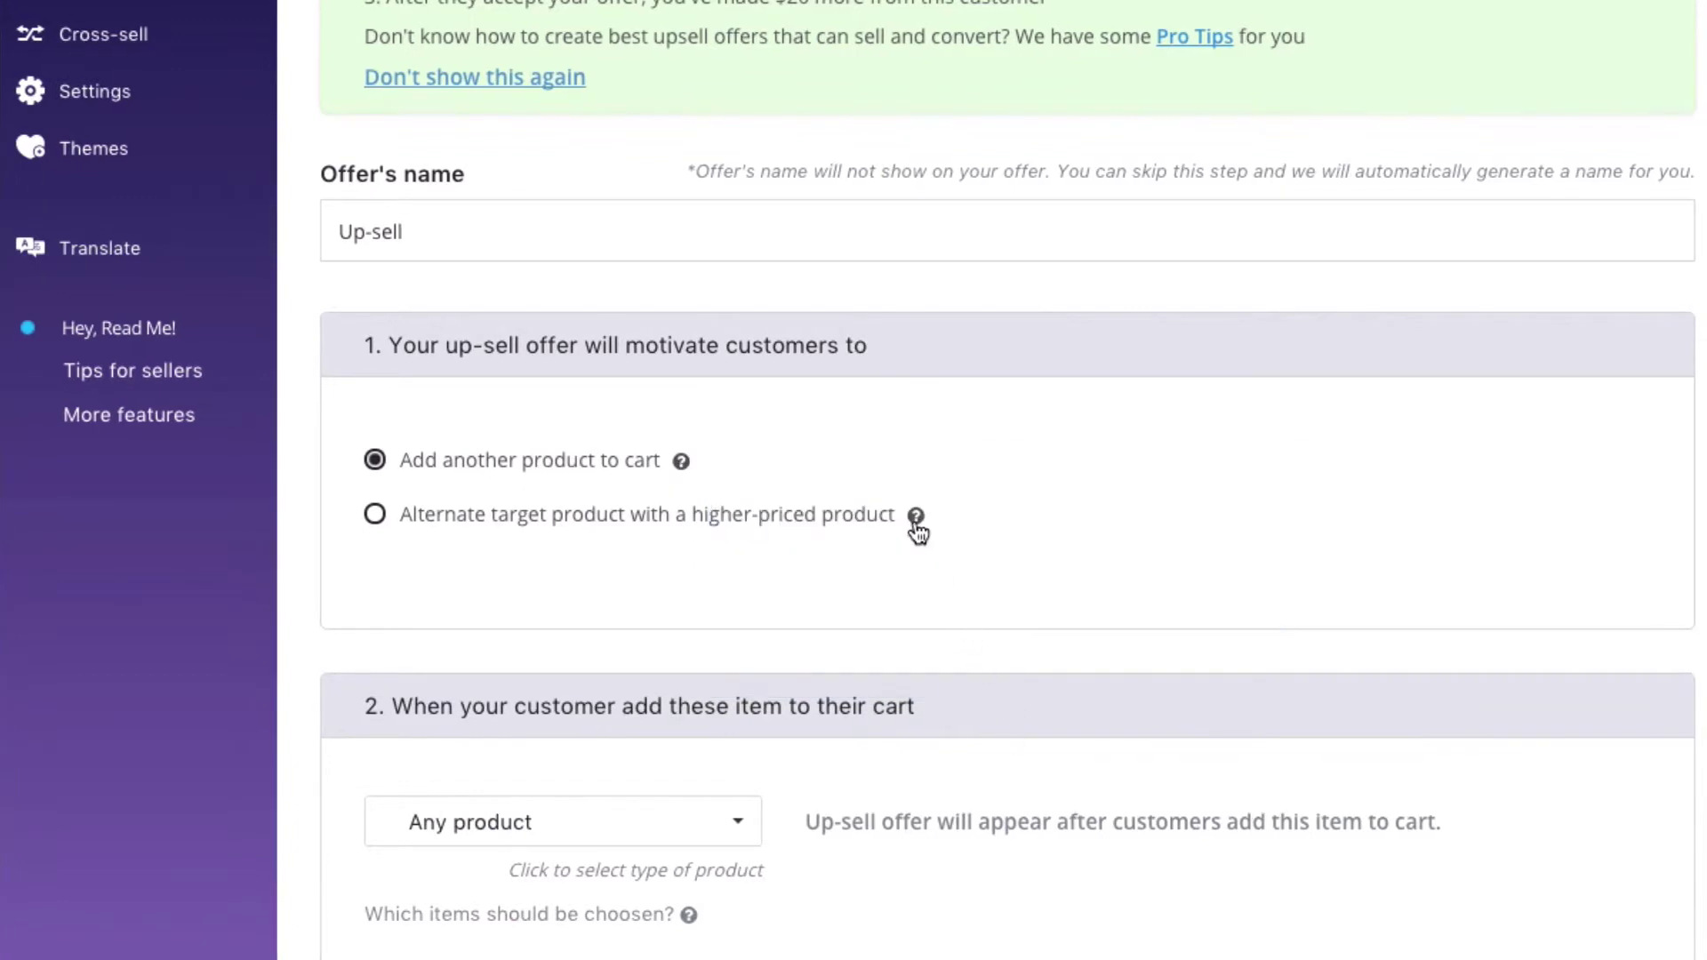
pyautogui.moveTo(916, 529)
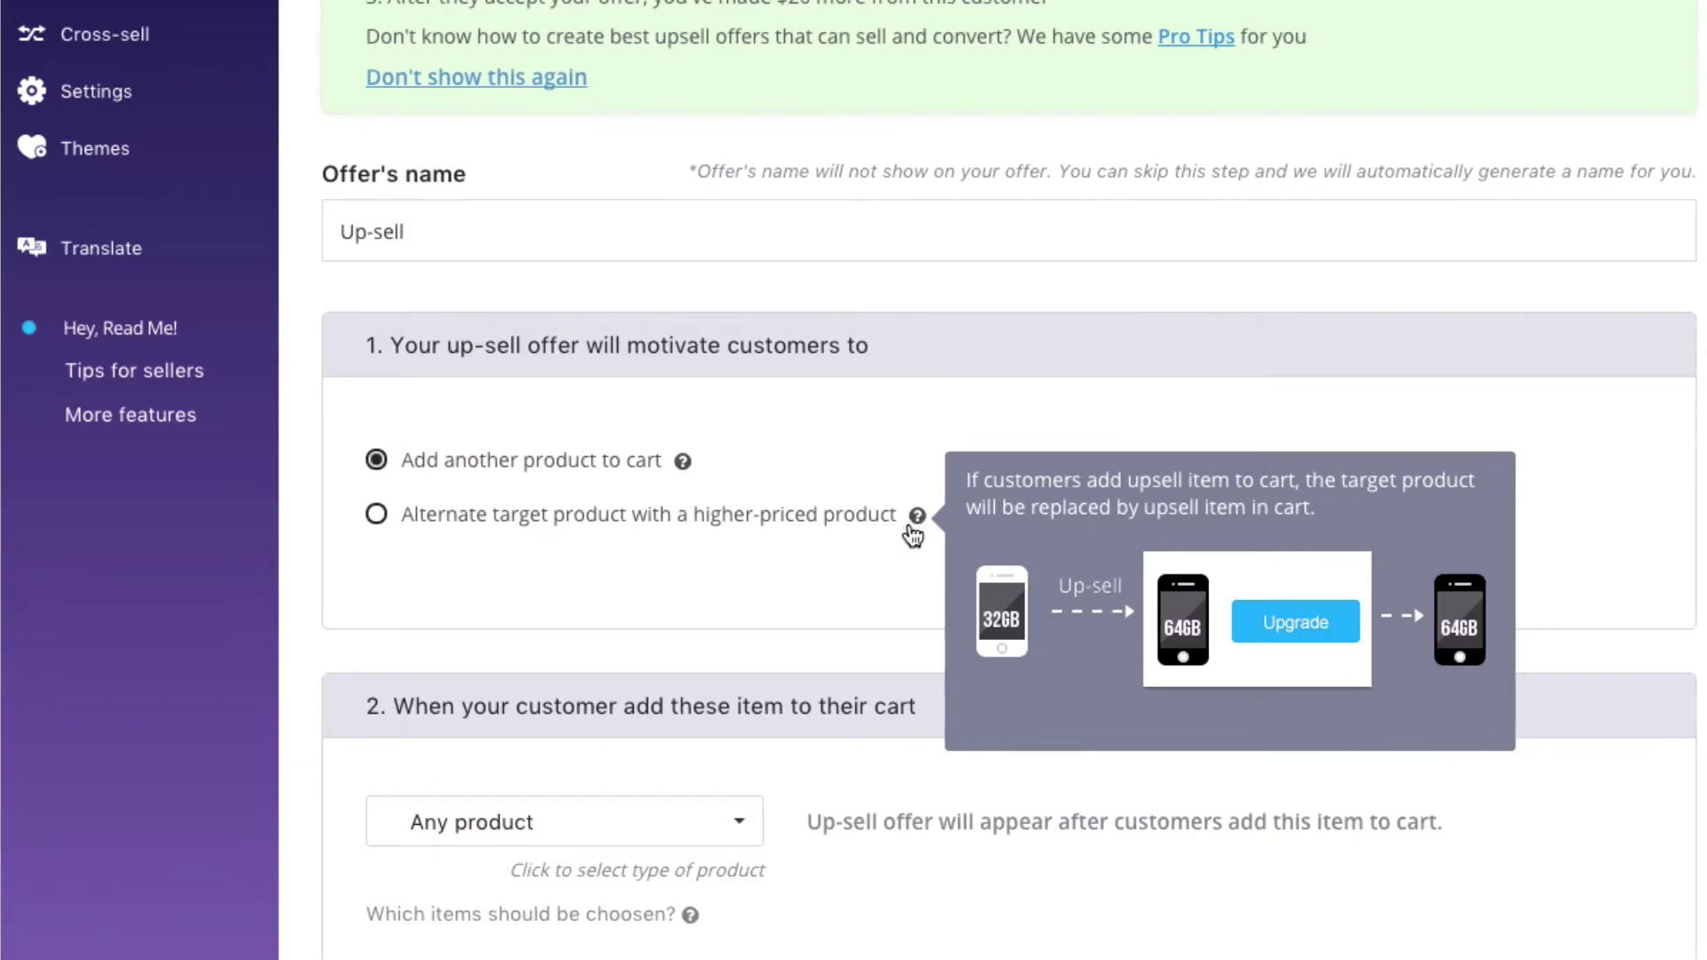
pyautogui.click(823, 583)
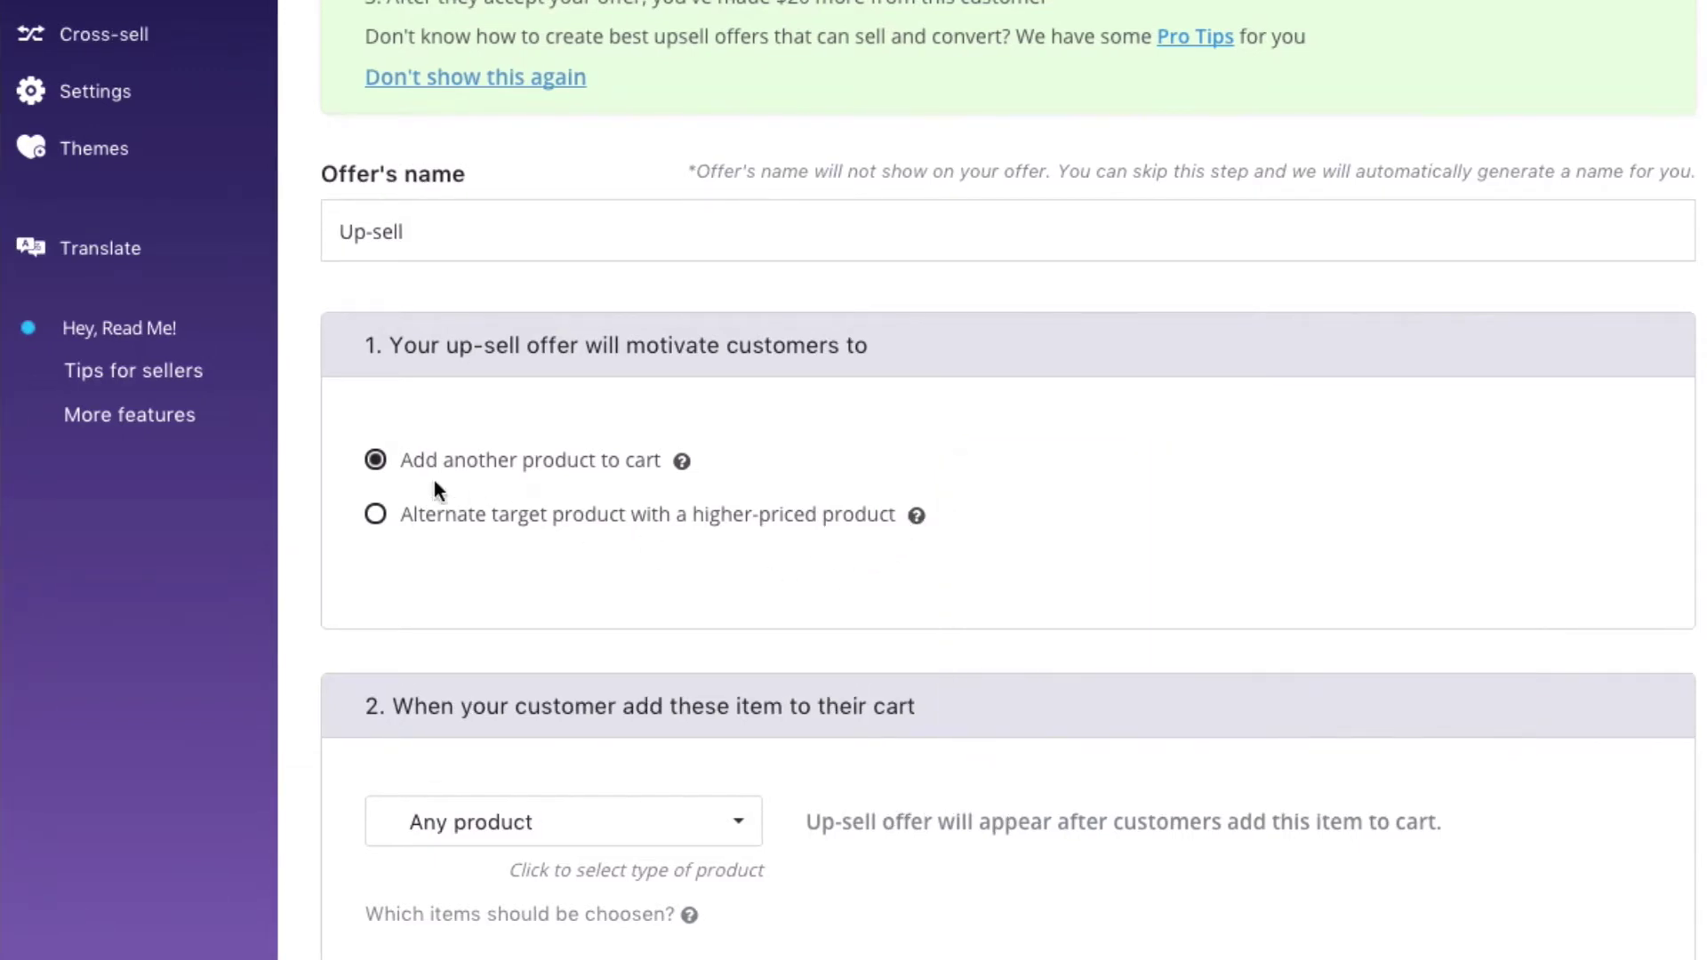
pyautogui.click(375, 460)
# Make specific products, rather than any product, trigger the up-sell
pyautogui.scroll(-2, 819, 617)
pyautogui.scroll(-3, 735, 643)
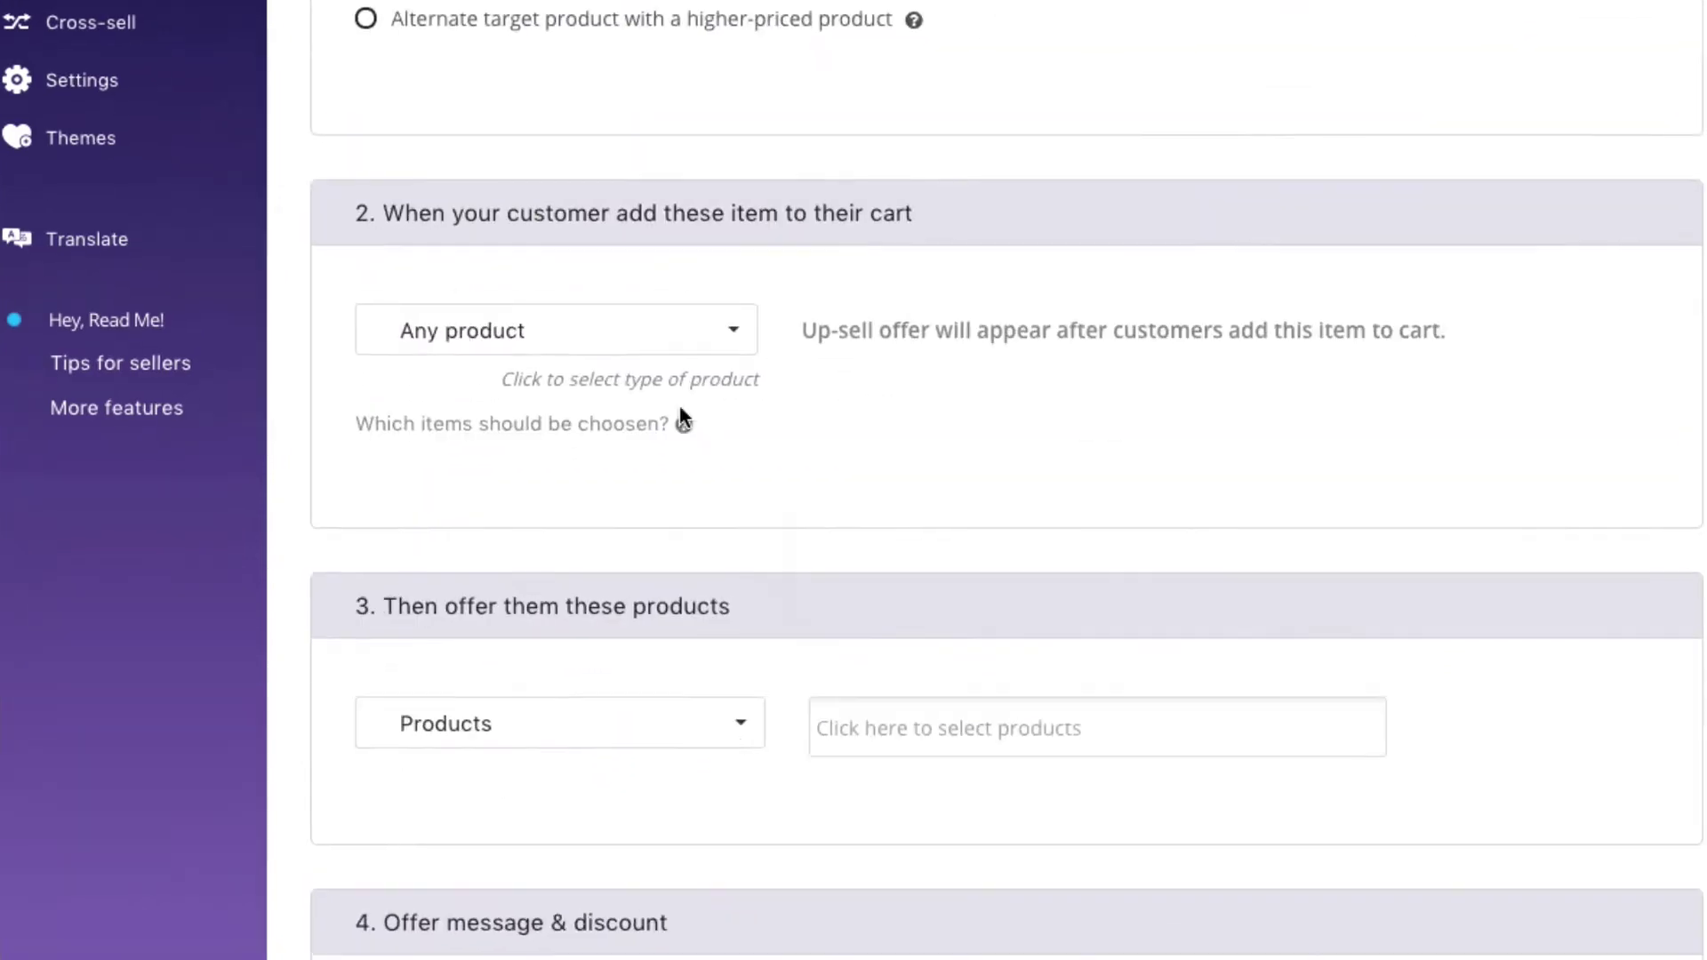
pyautogui.click(684, 348)
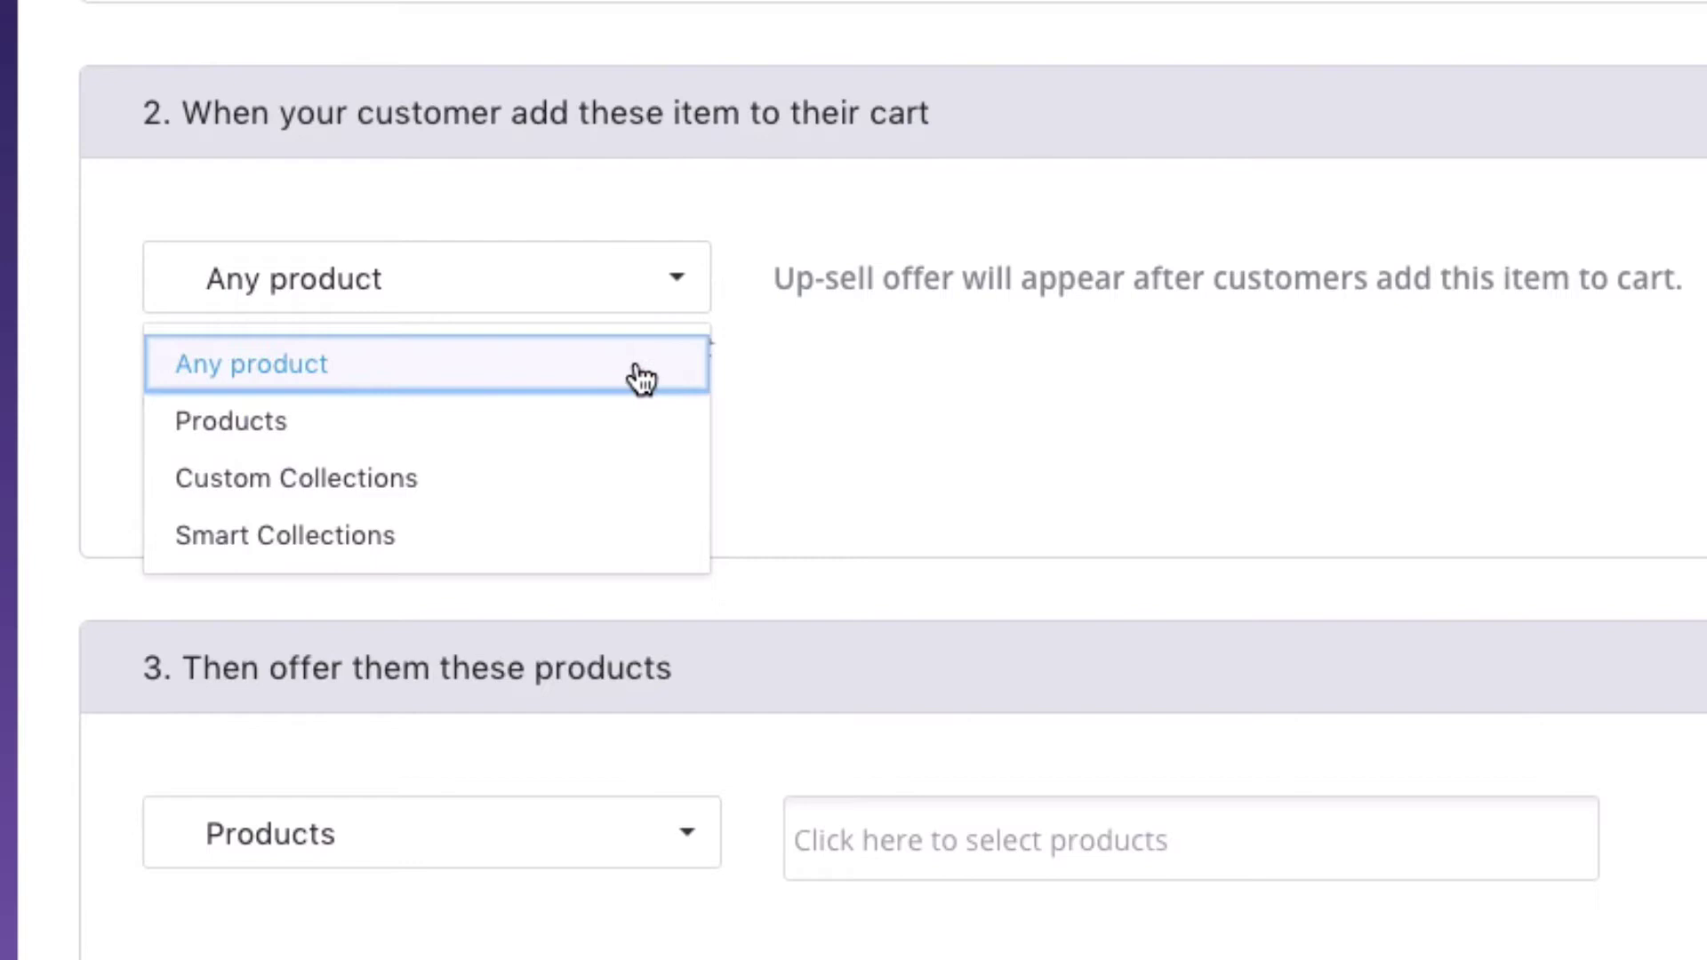
pyautogui.click(603, 434)
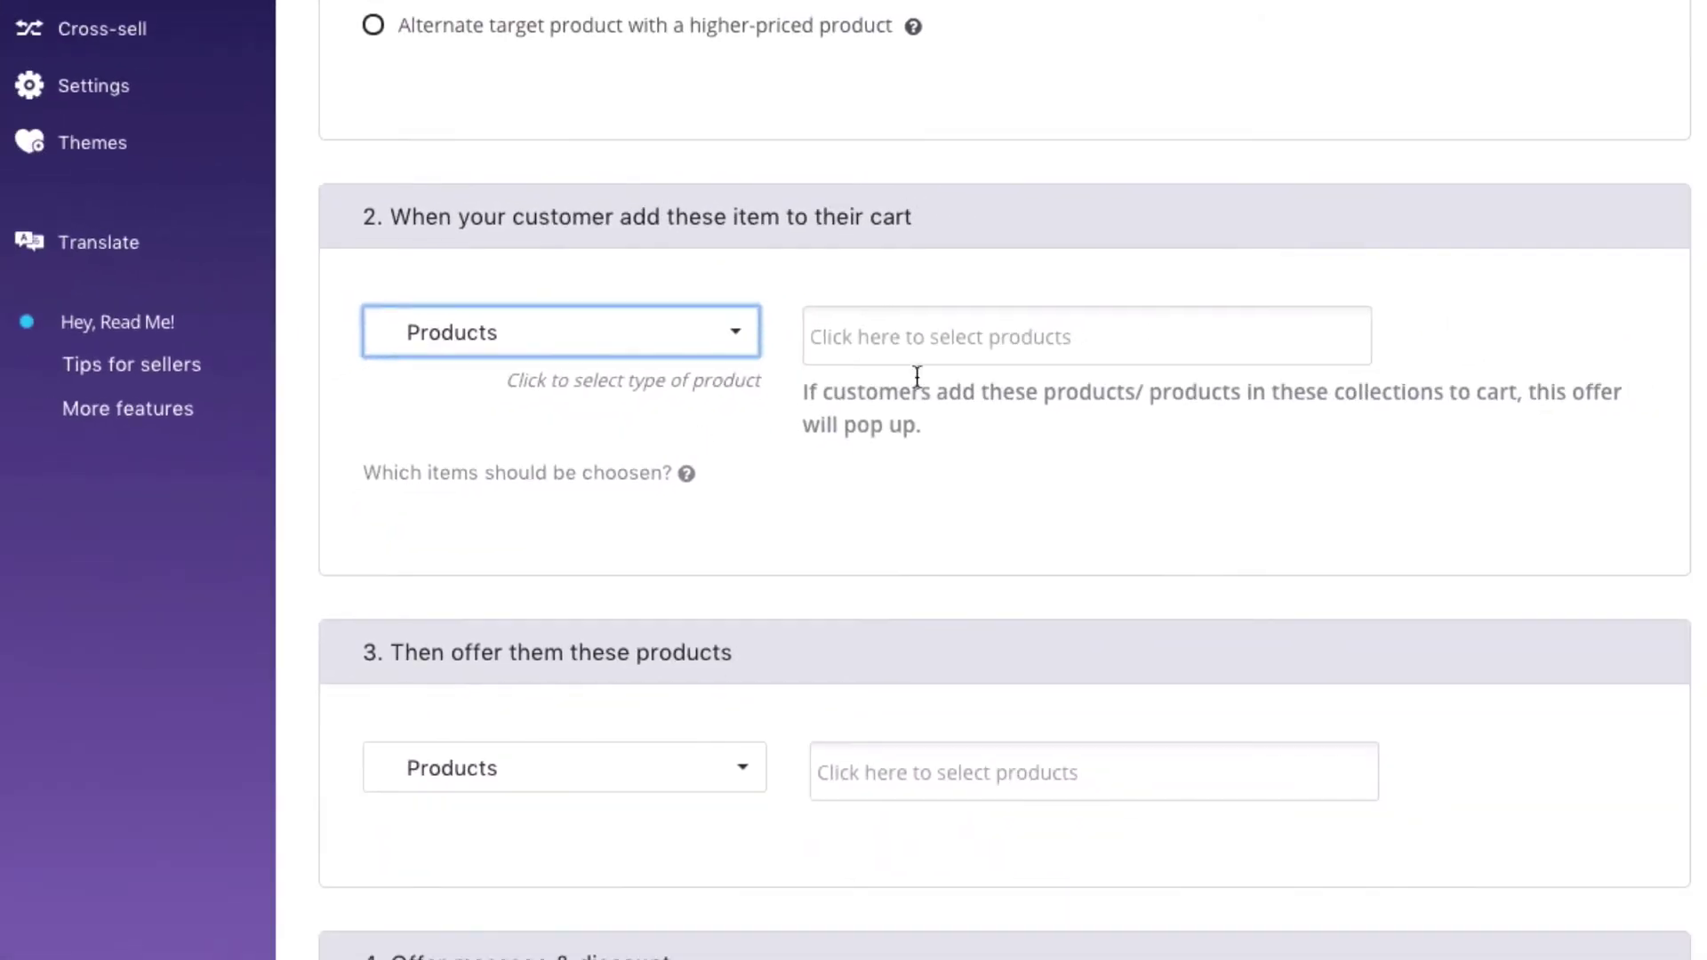
# Add APPLIQUÉ TEXT T-SHIRT and BASIC T-SHIRT as the trigger products
pyautogui.click(977, 298)
pyautogui.write('T-shirt')
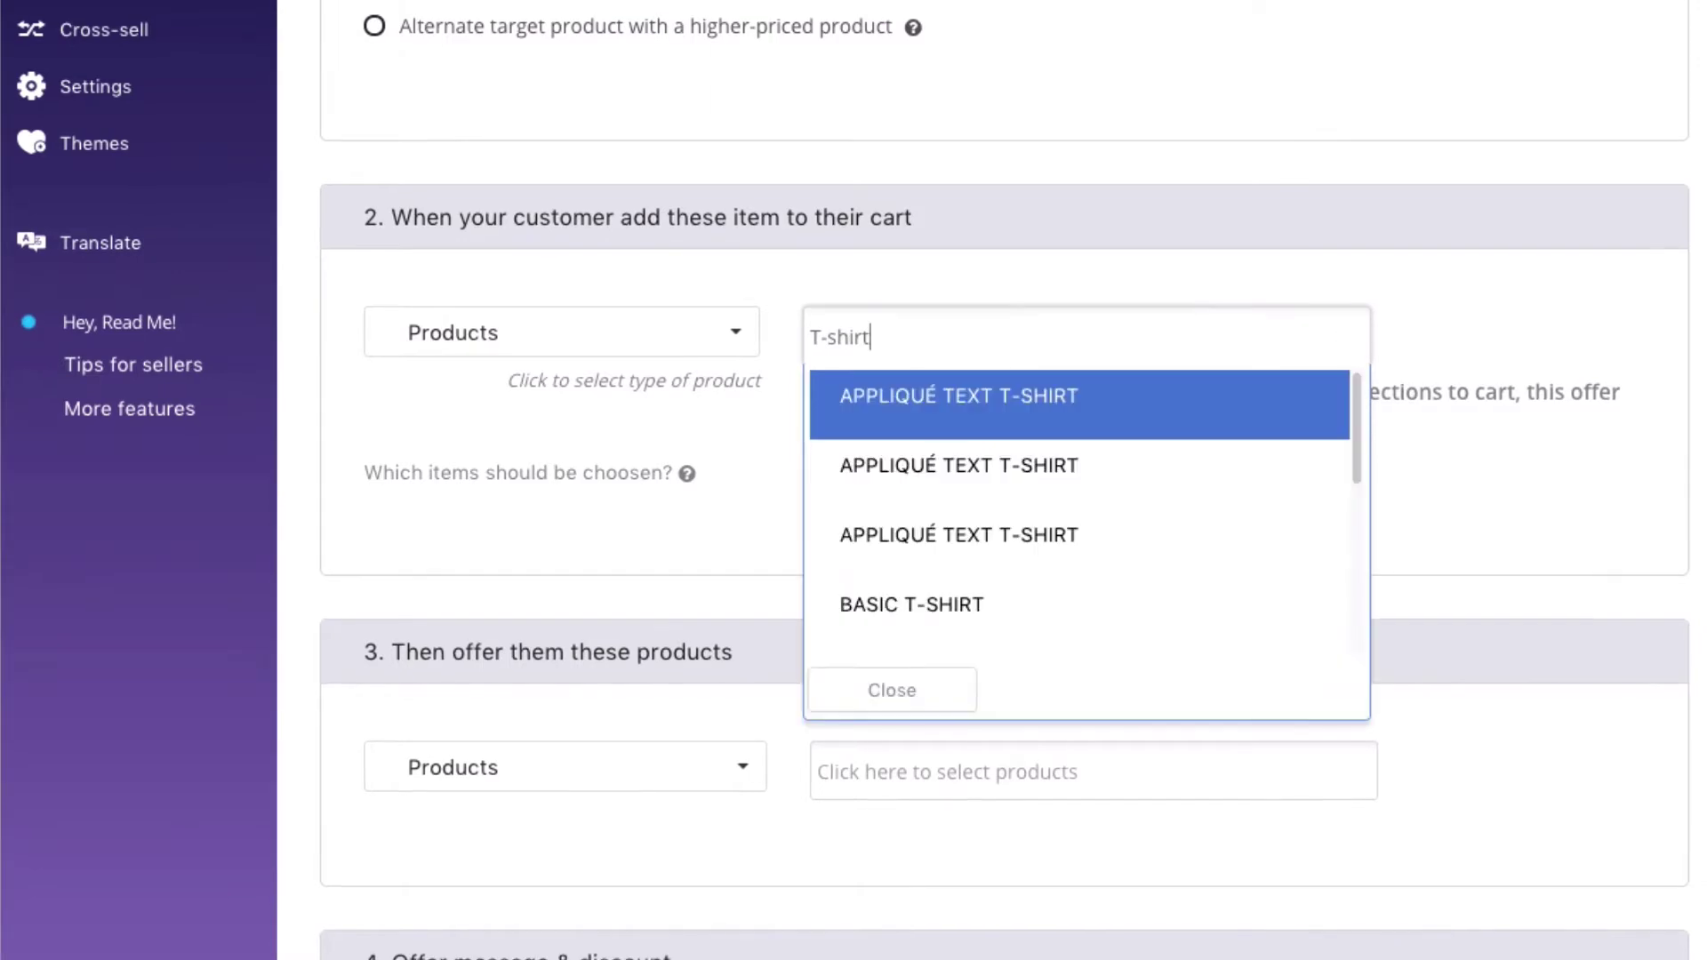
pyautogui.click(1028, 396)
pyautogui.write('T-shirt')
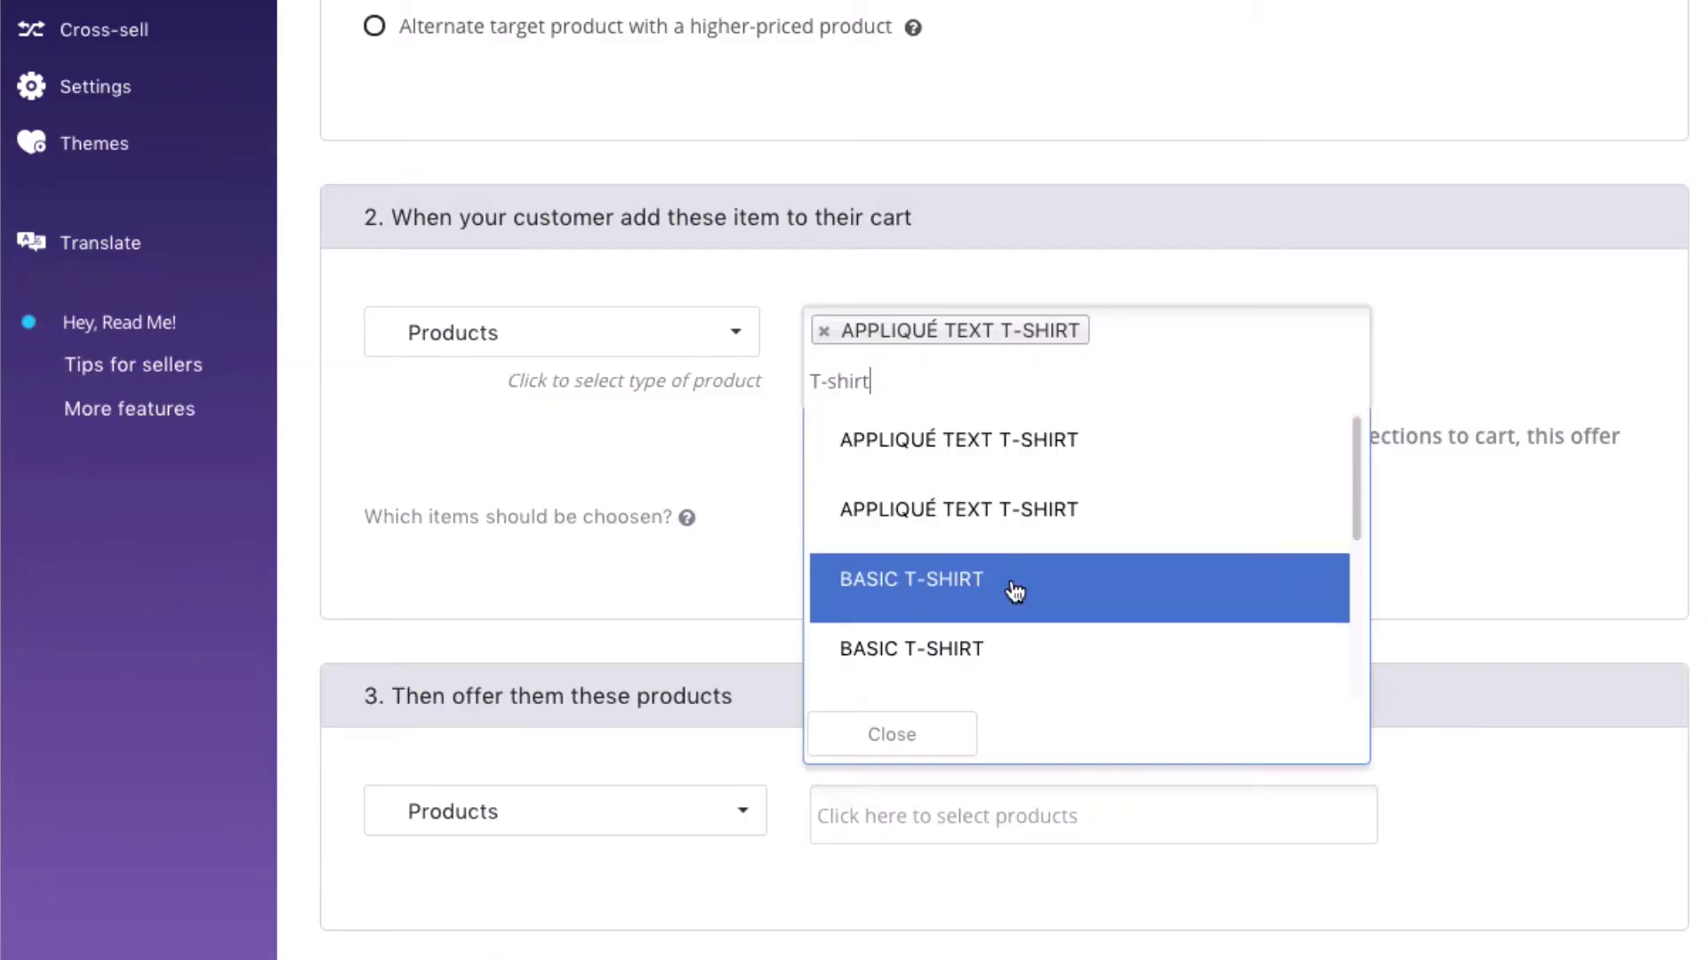
pyautogui.click(1014, 582)
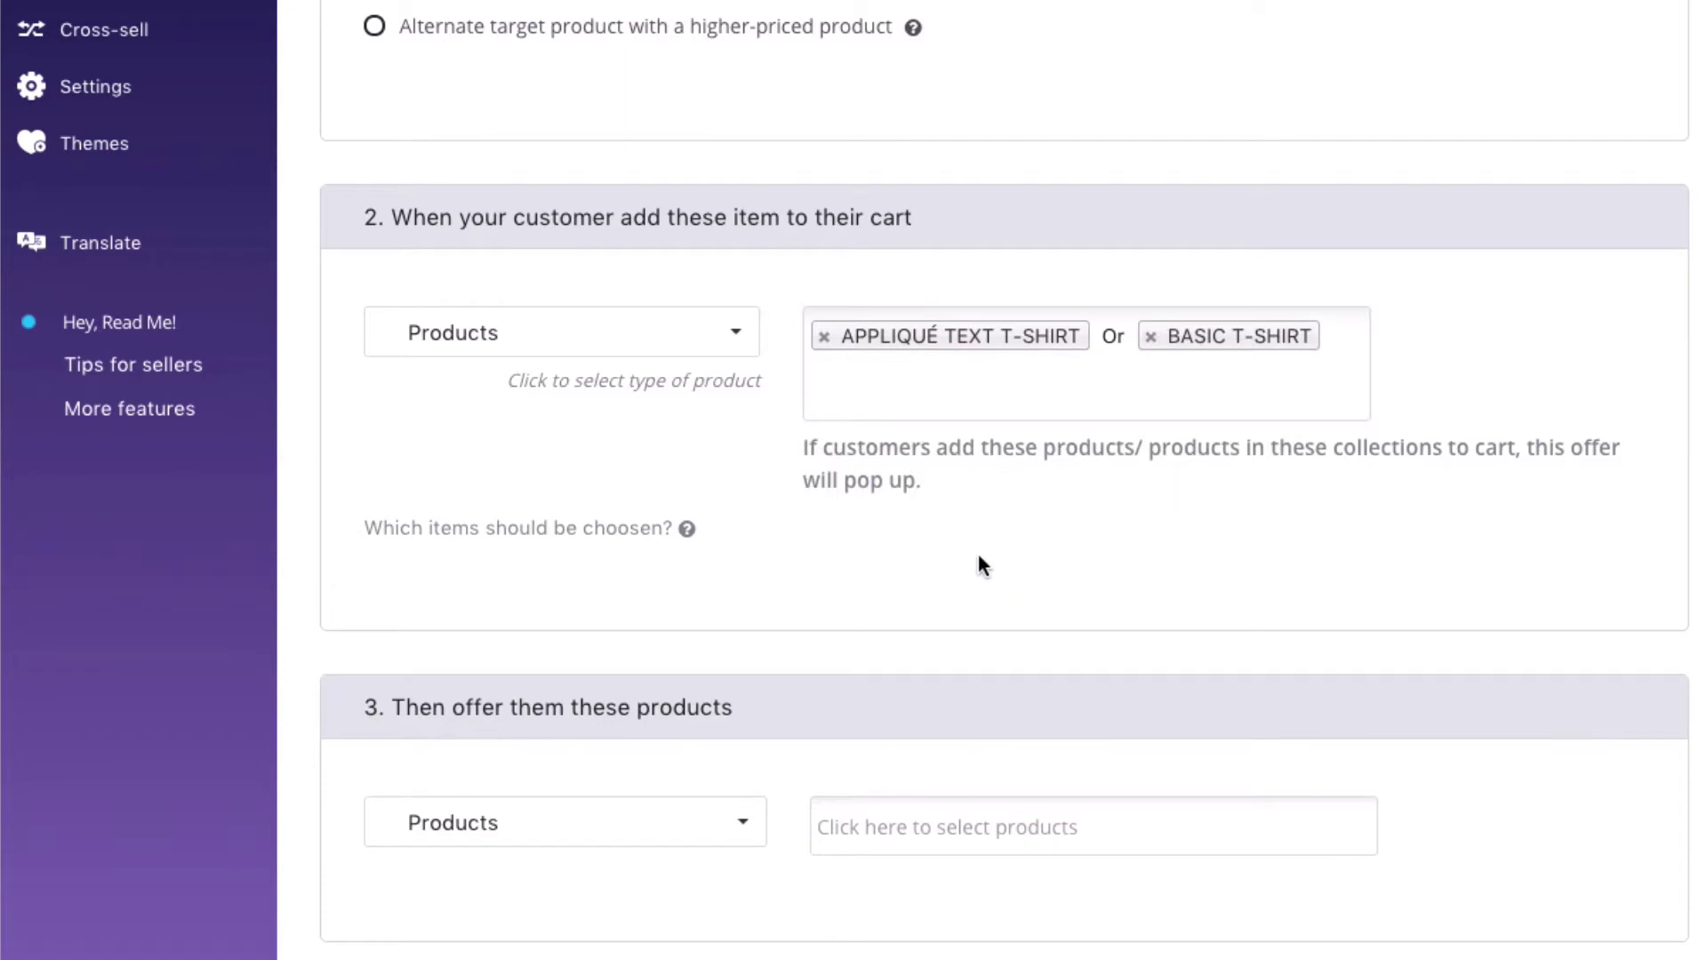
# Offer "ESSENTIAL FIT" FLARED SKINNY JEANS, 3-BUTTON MID RISE JEANS and BOYFRIEND JEANS from a 'jeans' search
pyautogui.scroll(-5, 978, 560)
pyautogui.click(959, 345)
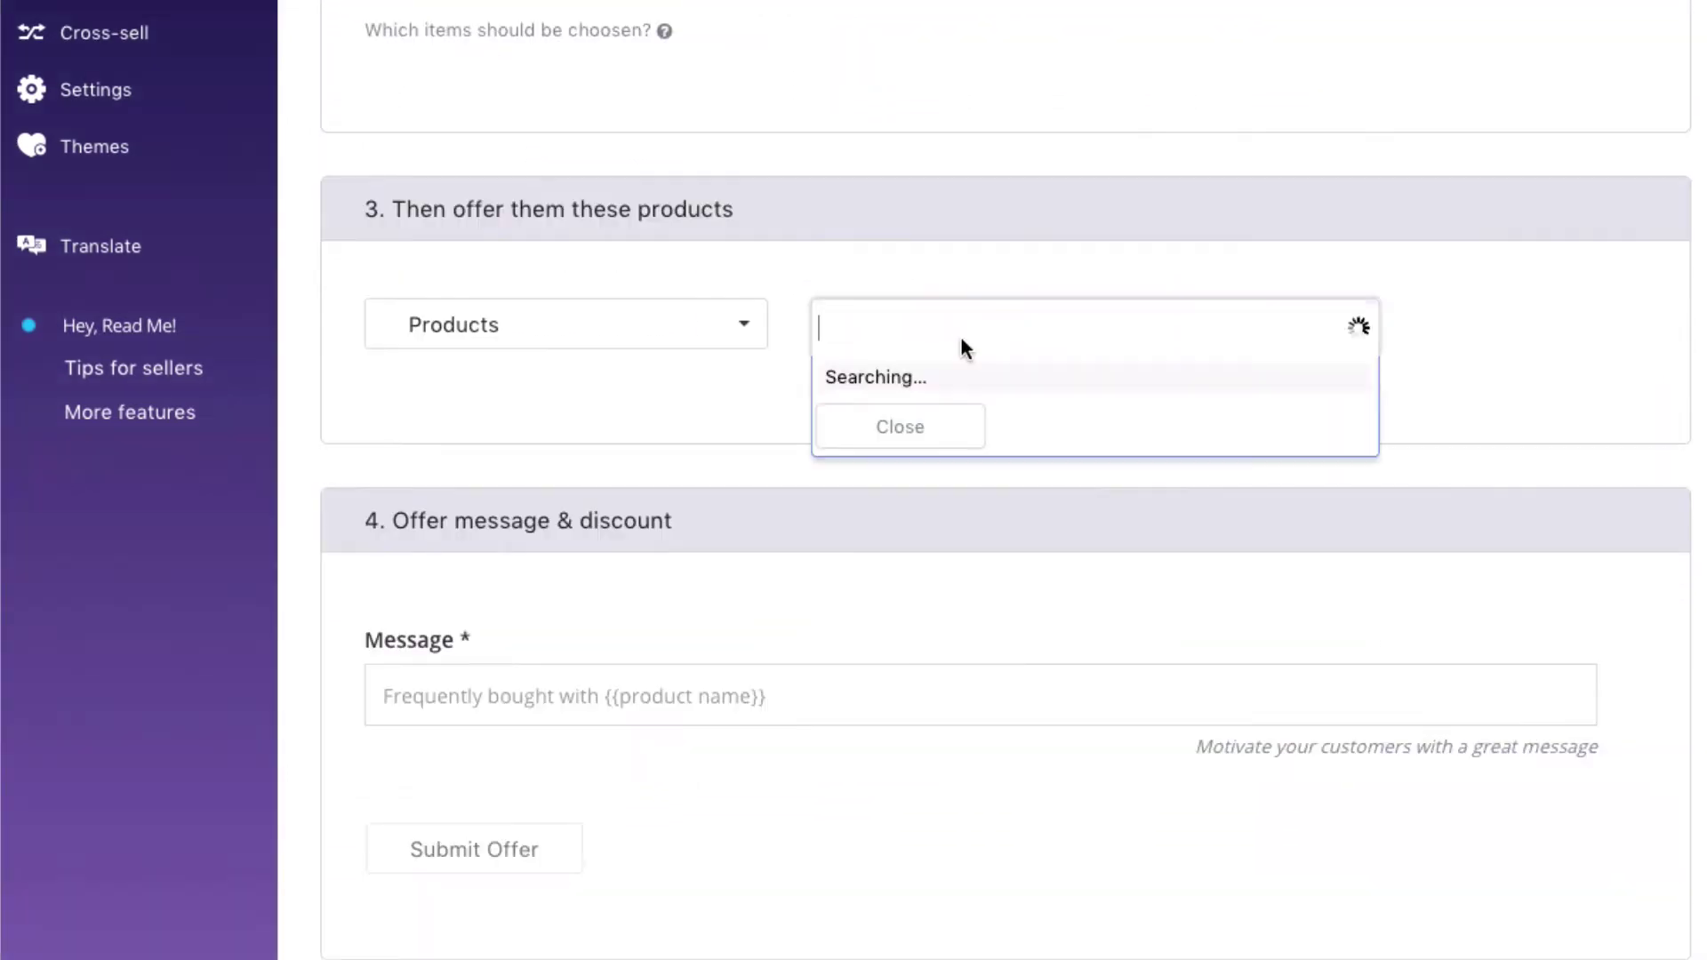
pyautogui.write('jeans')
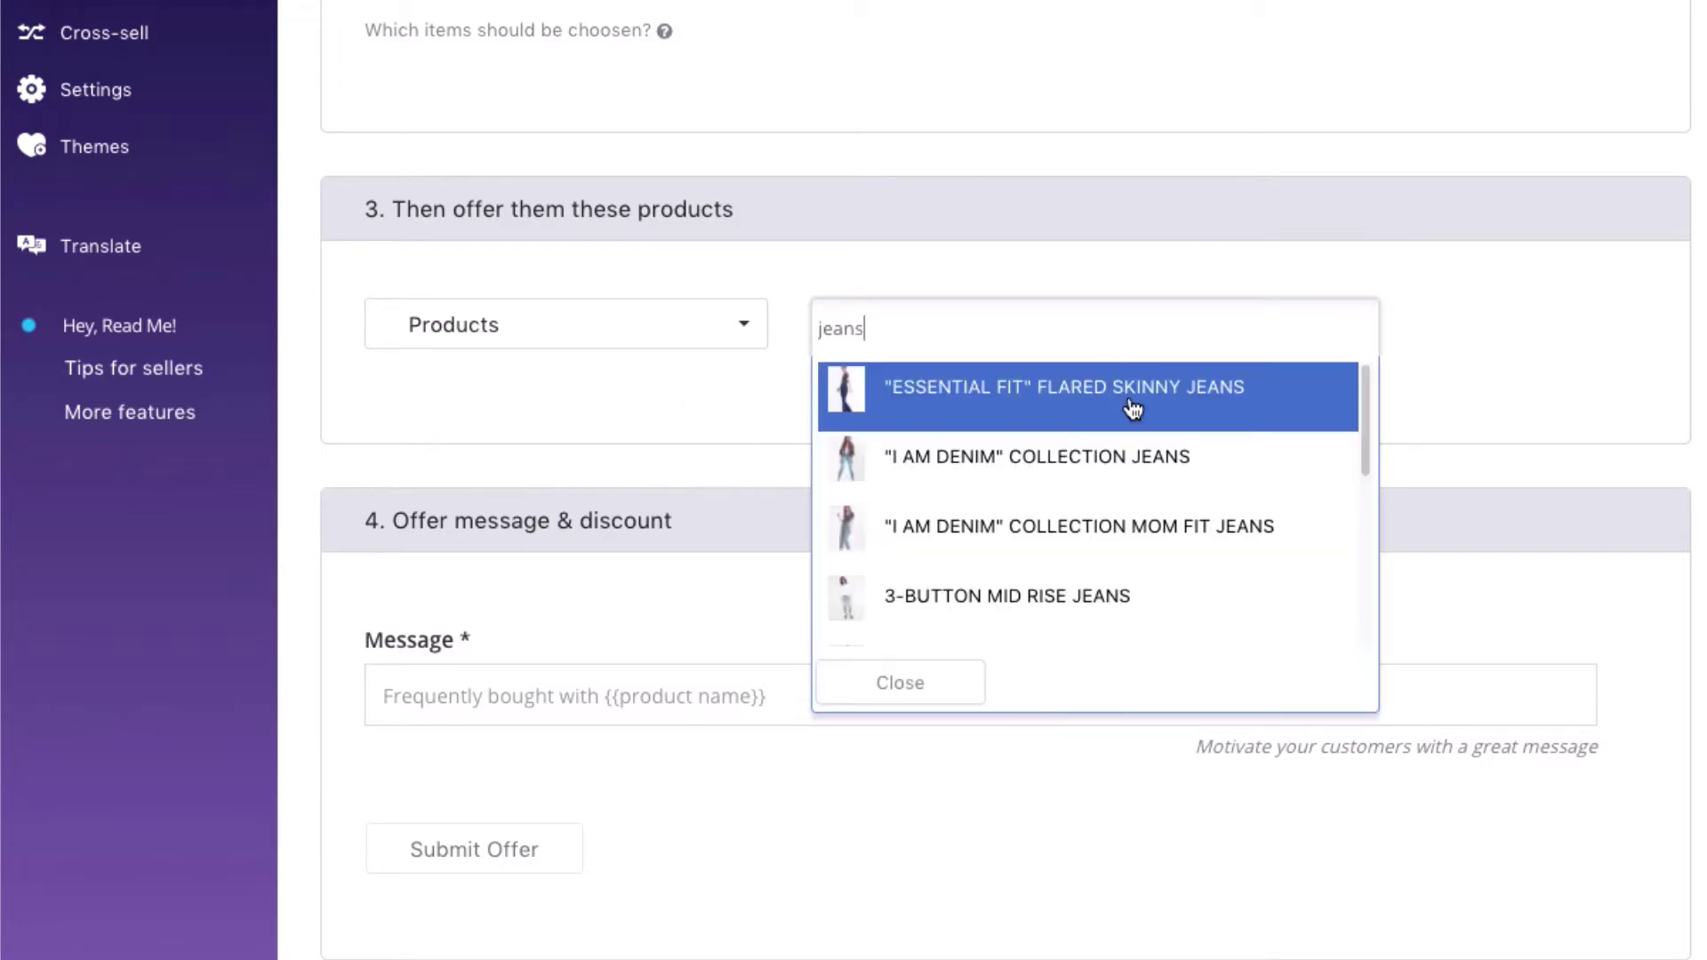
pyautogui.click(1084, 387)
pyautogui.click(1105, 384)
pyautogui.write('jeans')
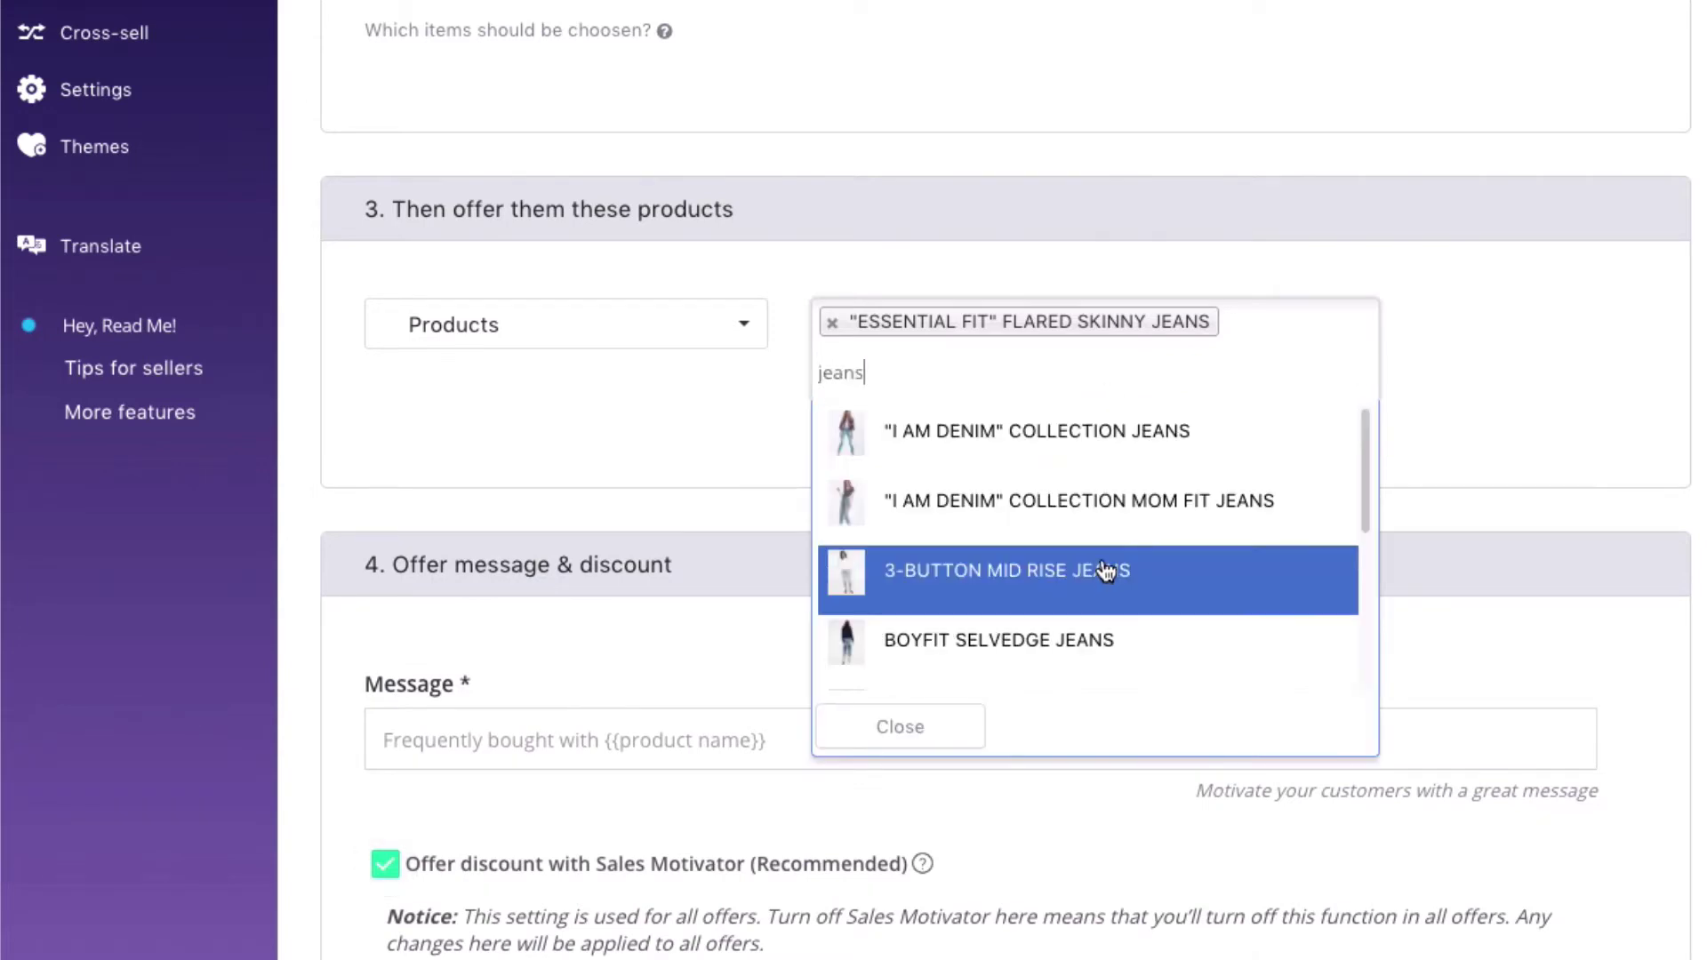
pyautogui.click(1105, 588)
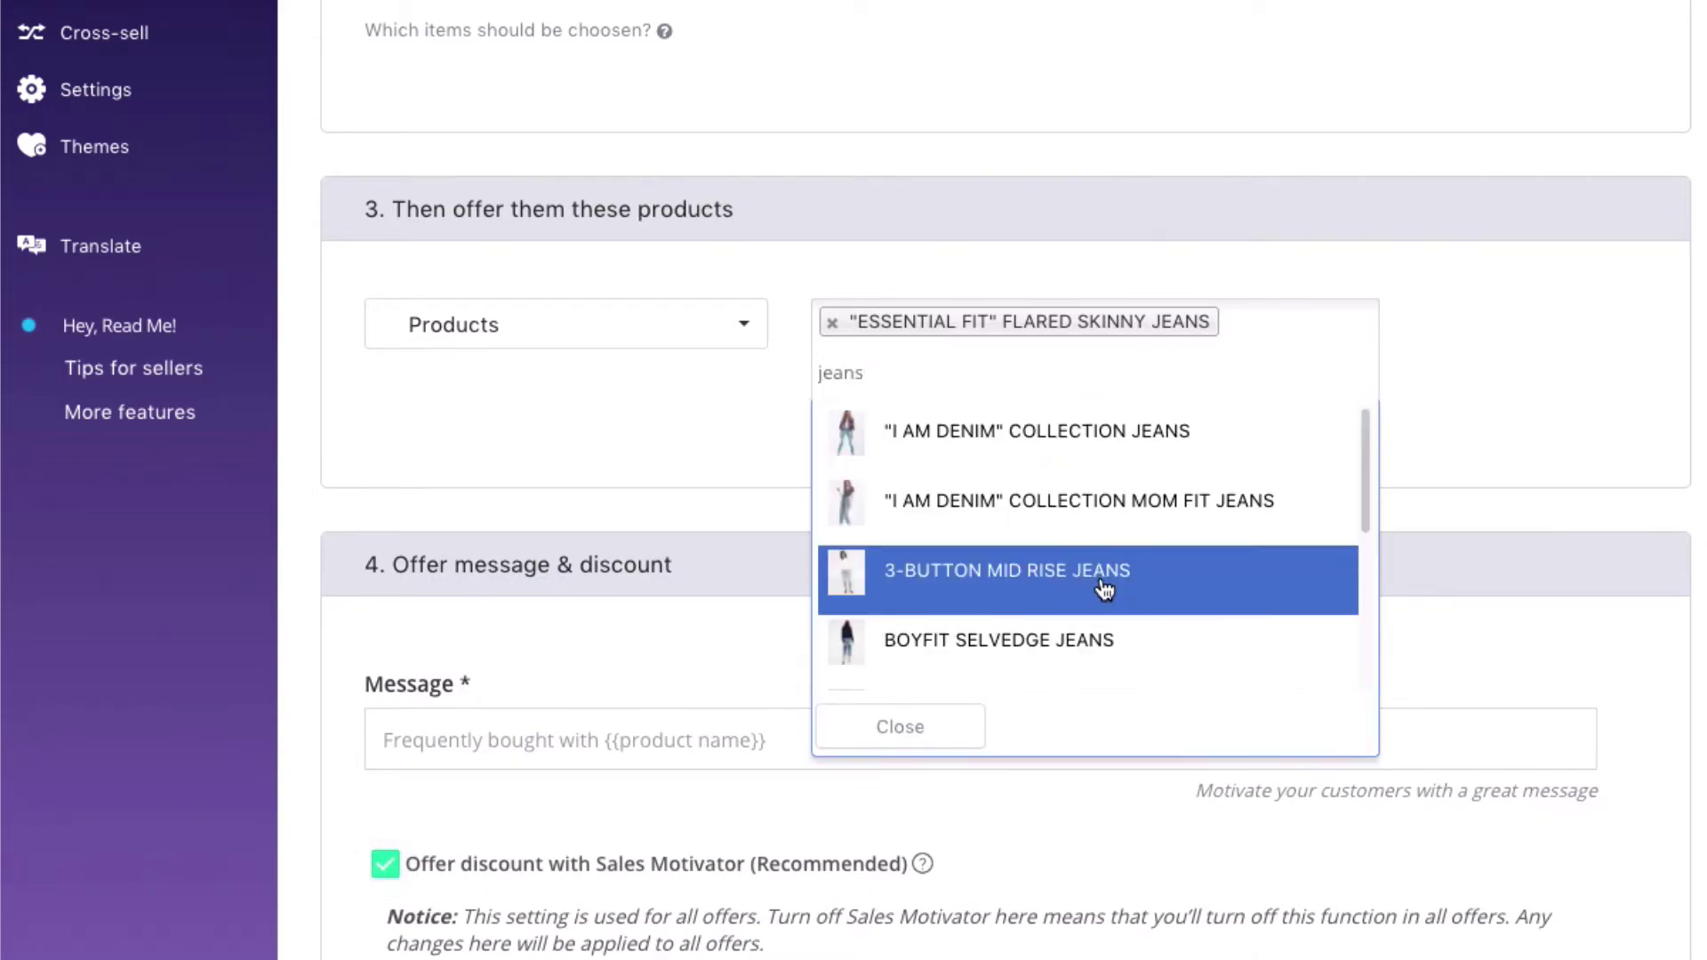
pyautogui.write('jeans')
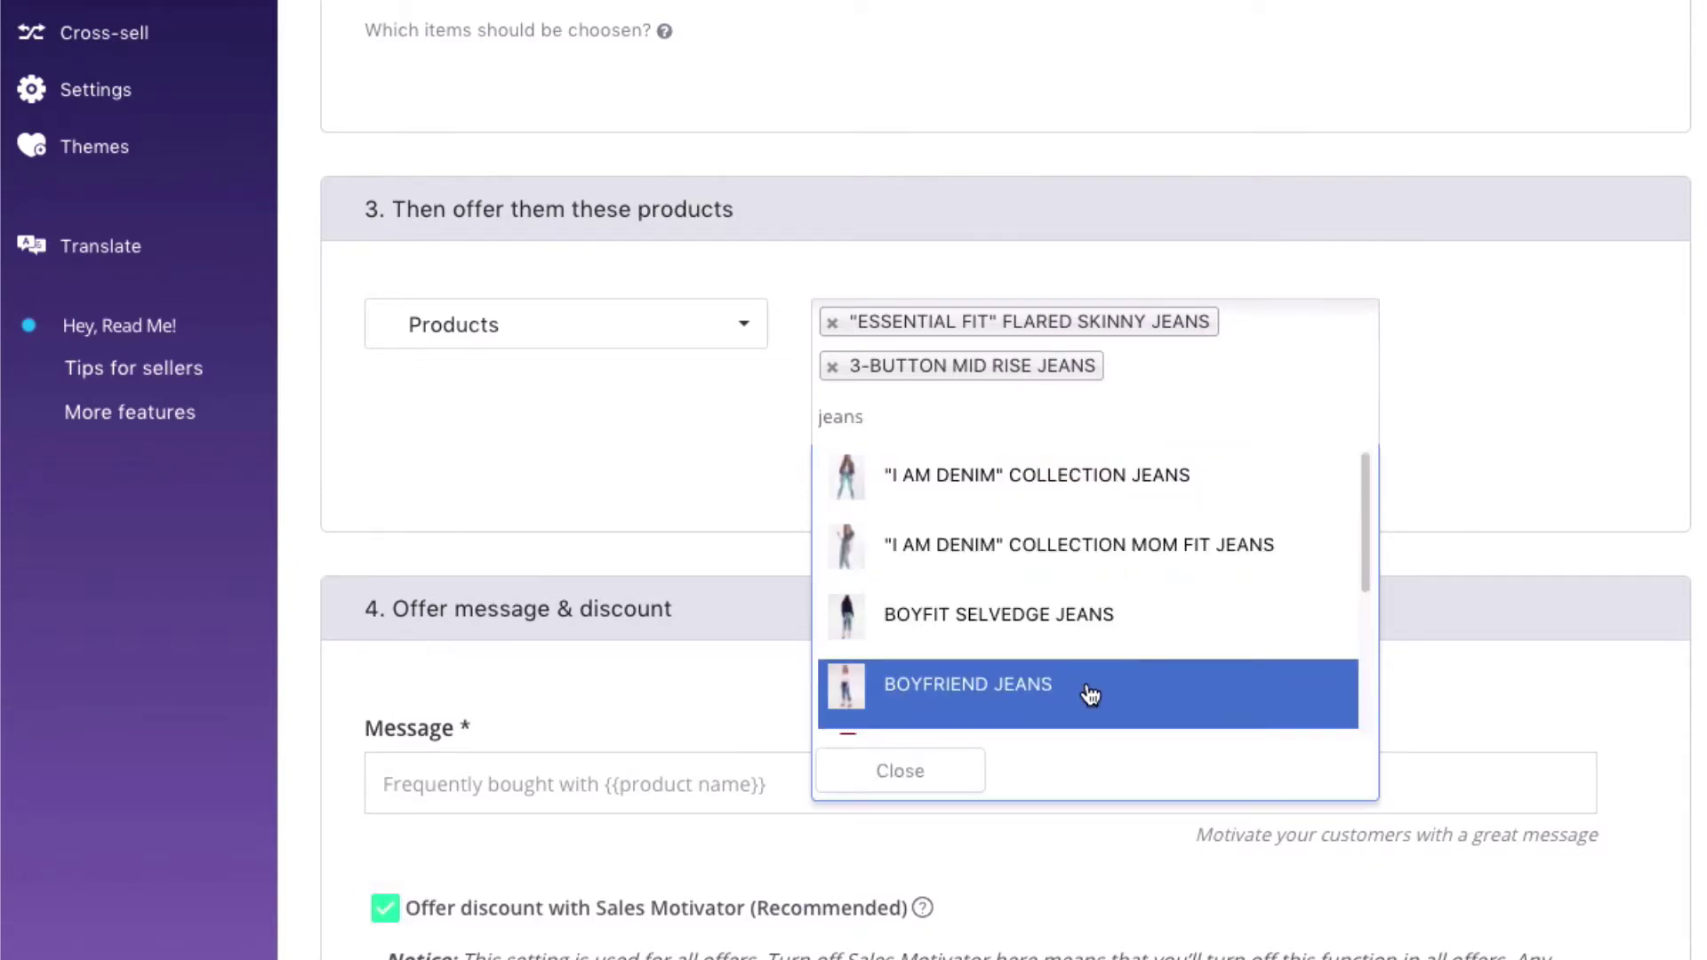
pyautogui.click(1090, 695)
pyautogui.scroll(-3, 1555, 484)
pyautogui.scroll(-3, 961, 494)
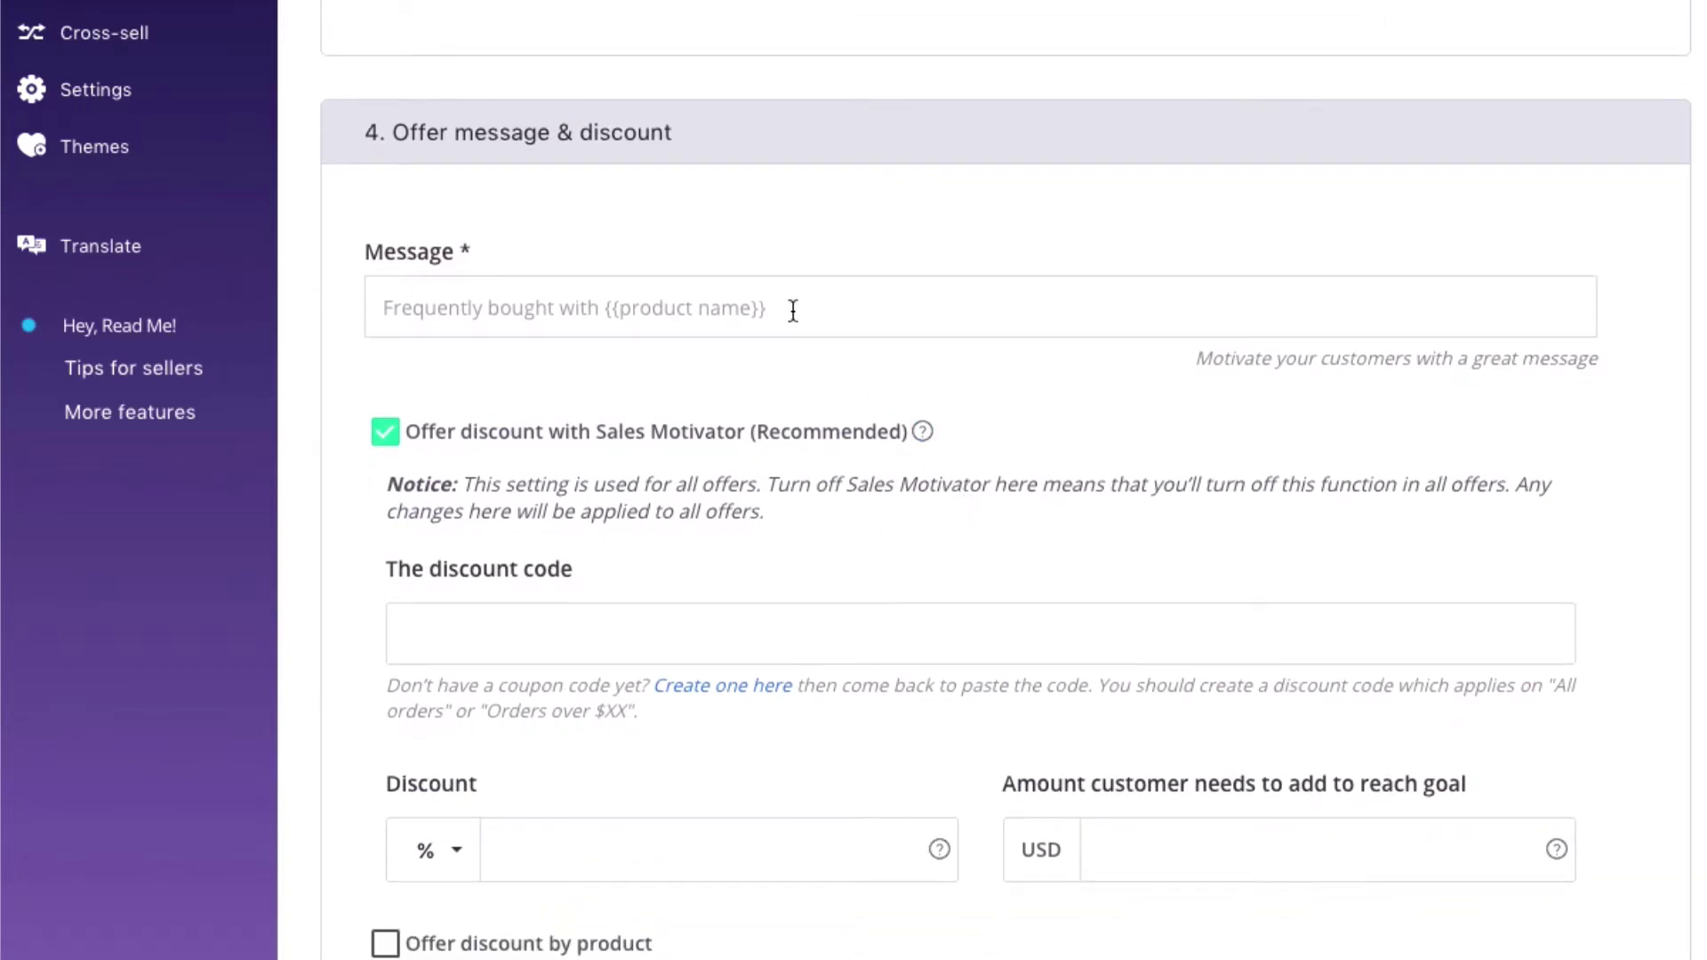
# Use the 'Best deals today for lucky customers like you' offer message
pyautogui.click(793, 311)
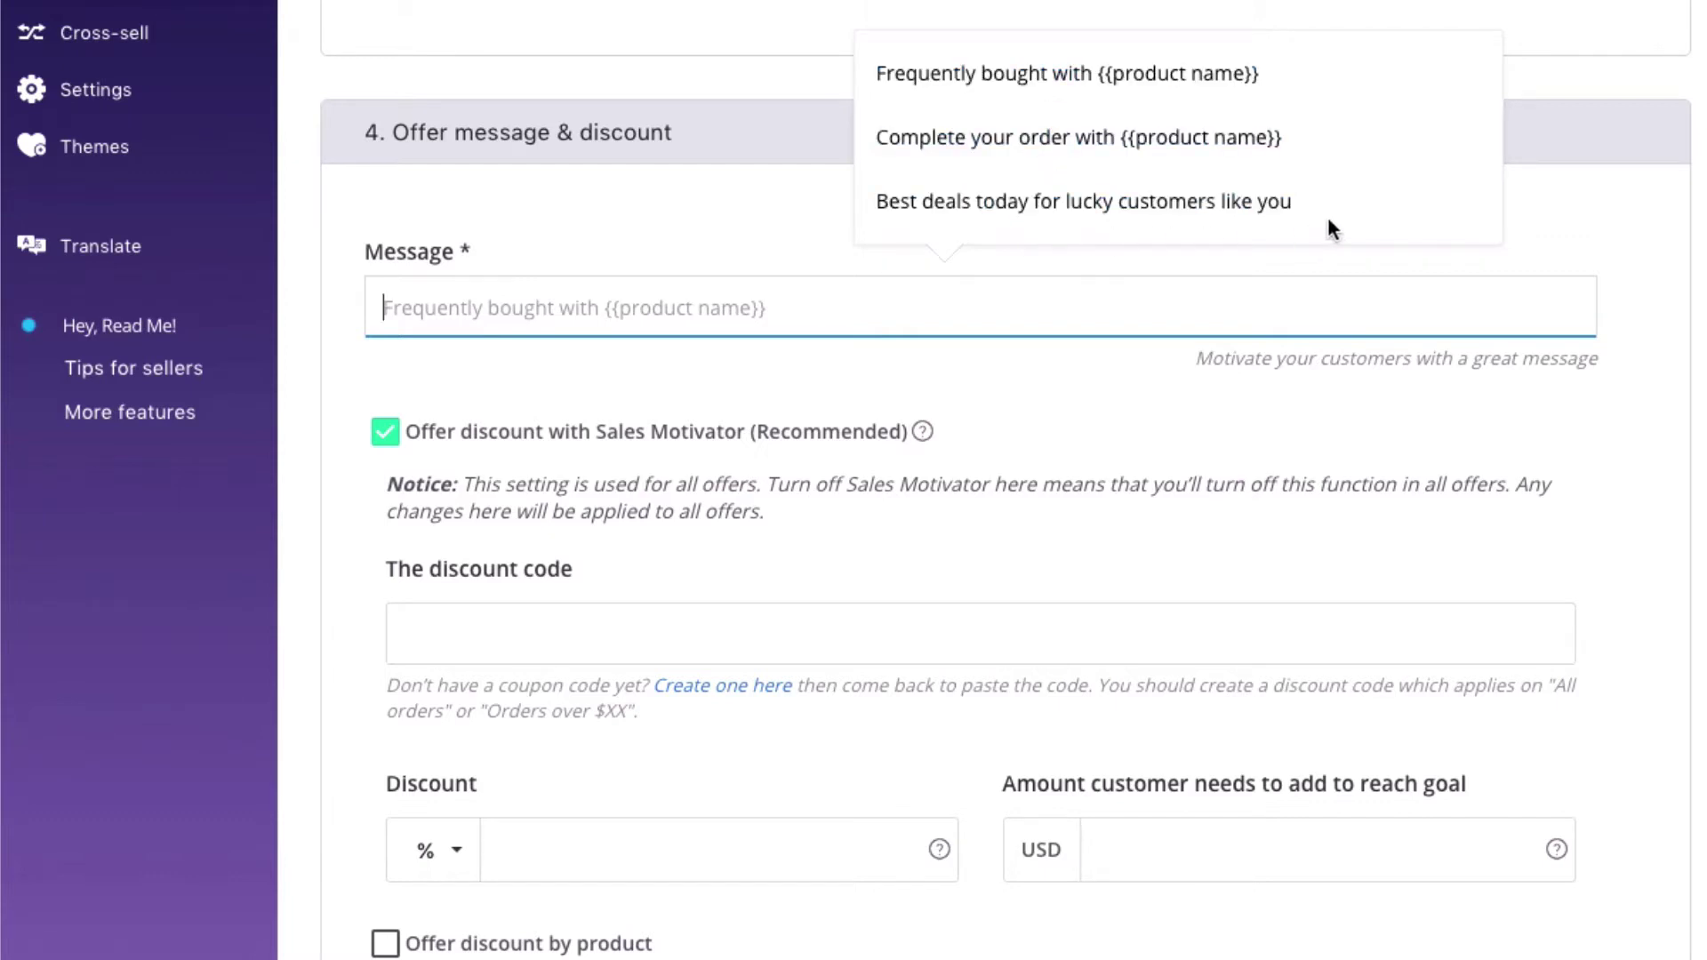
pyautogui.click(1138, 215)
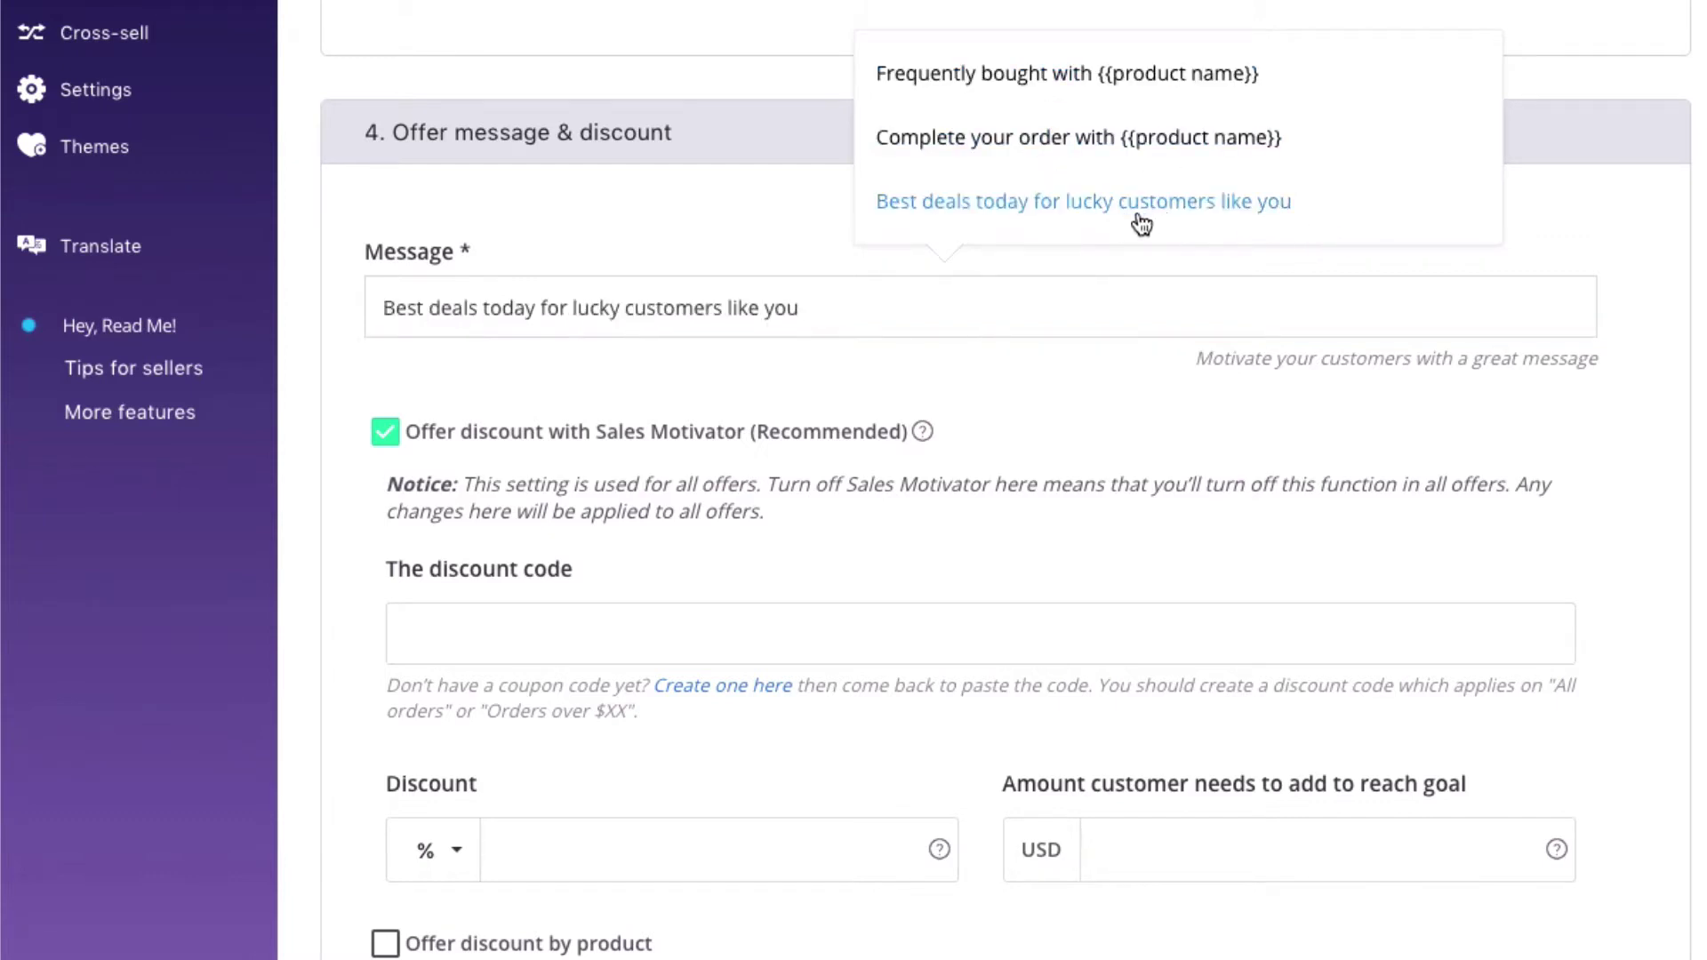
pyautogui.scroll(-2, 1078, 414)
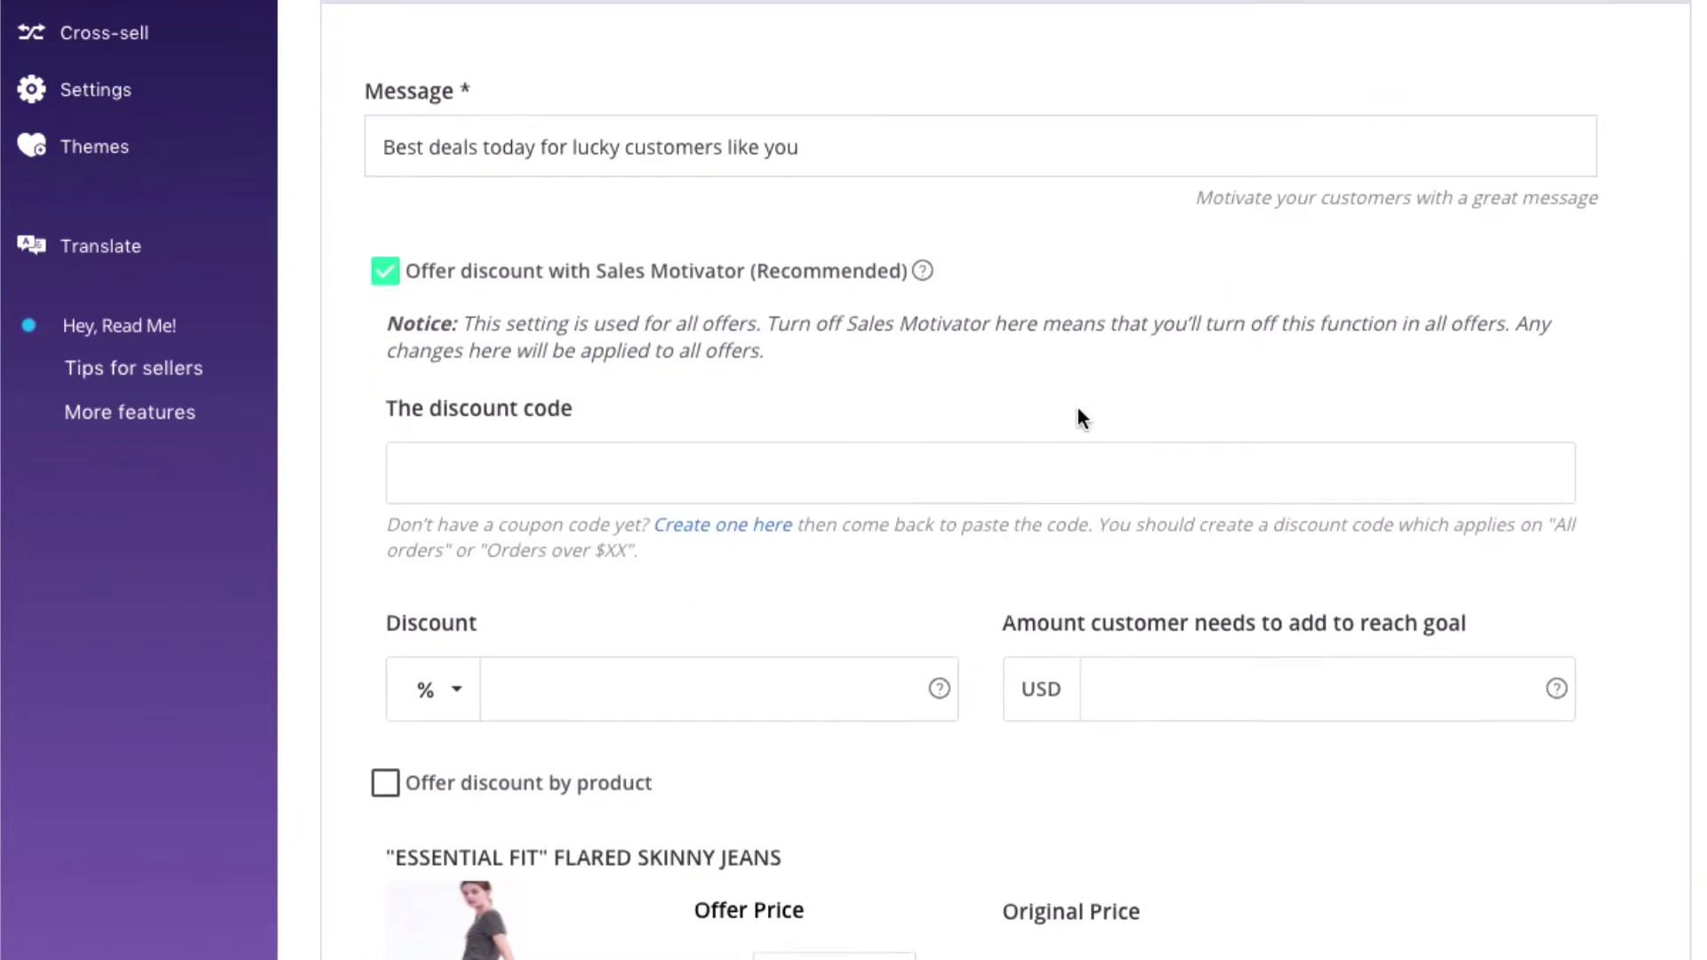
# Switch the Sales Motivator discount off and back on, leaving it enabled
pyautogui.click(386, 267)
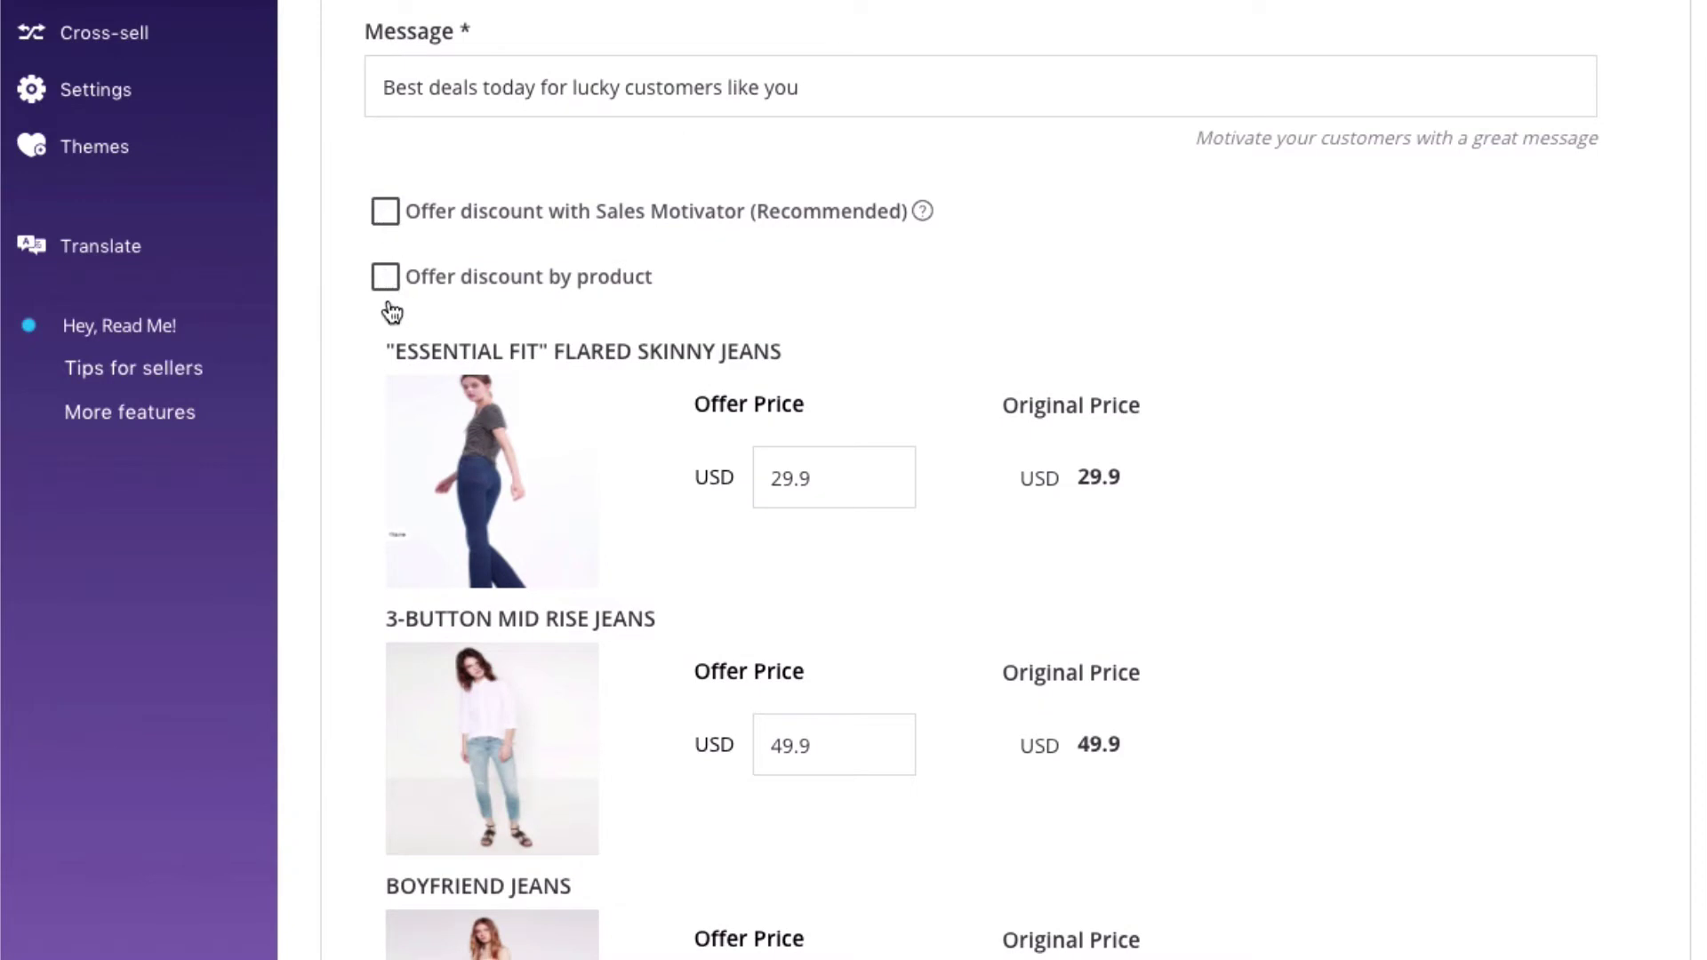
pyautogui.click(386, 214)
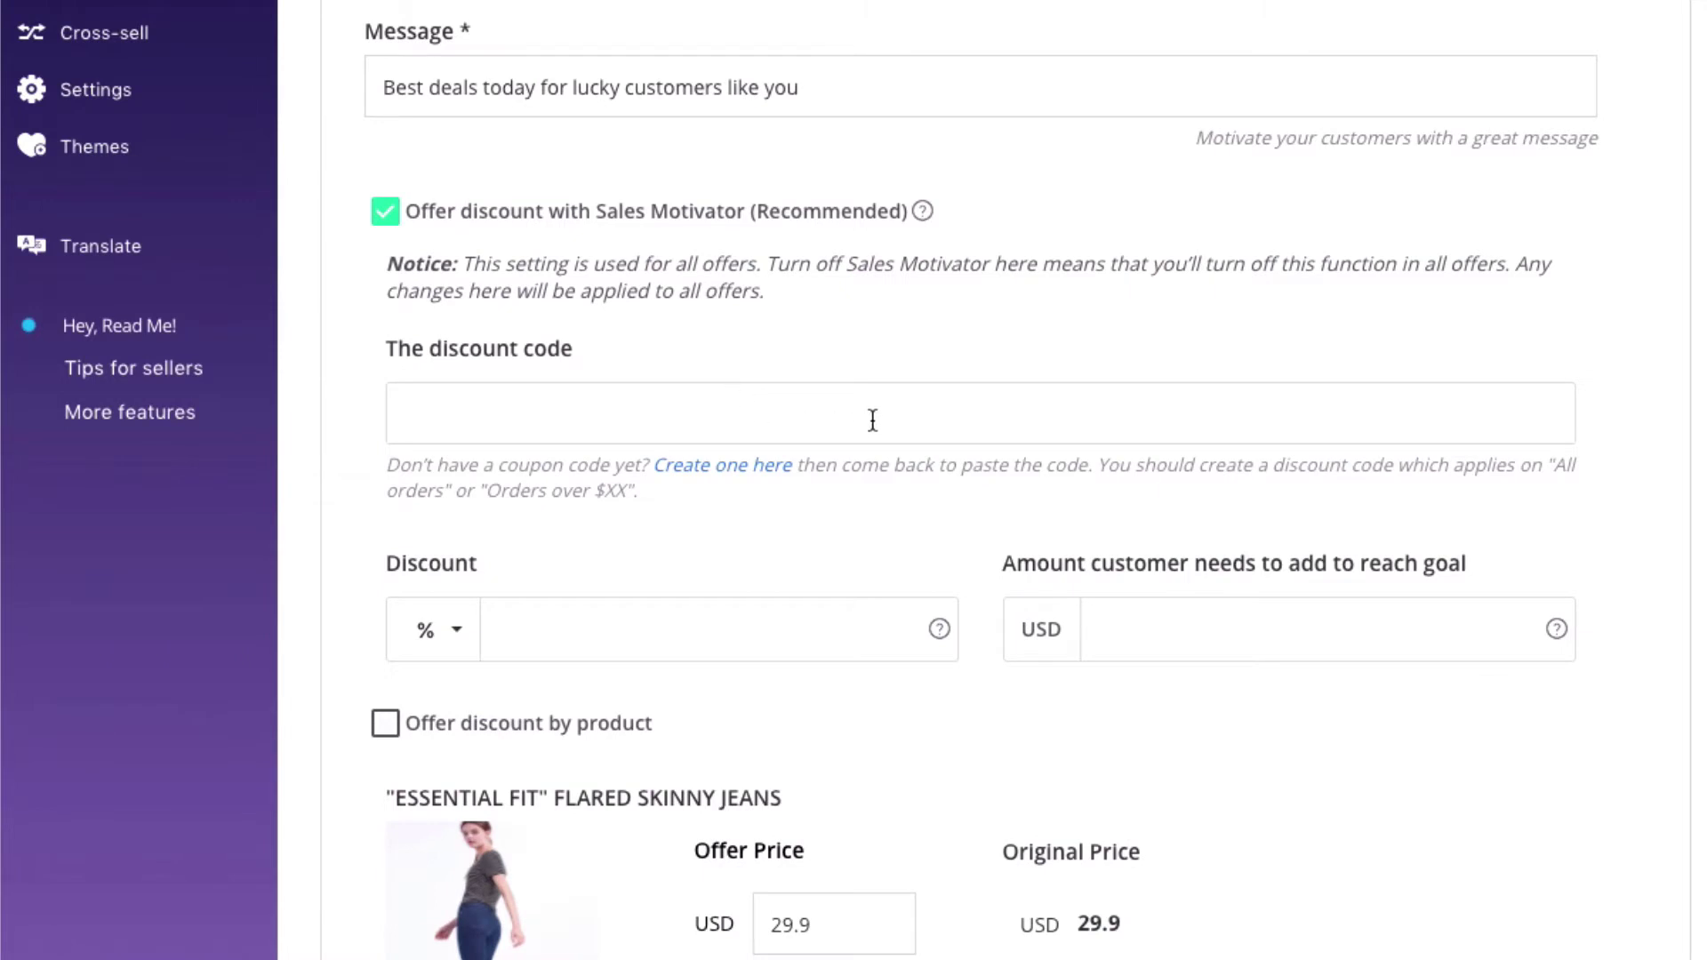
pyautogui.scroll(2, 873, 419)
# Enter BEEKETING as the Sales Motivator discount code
pyautogui.click(763, 549)
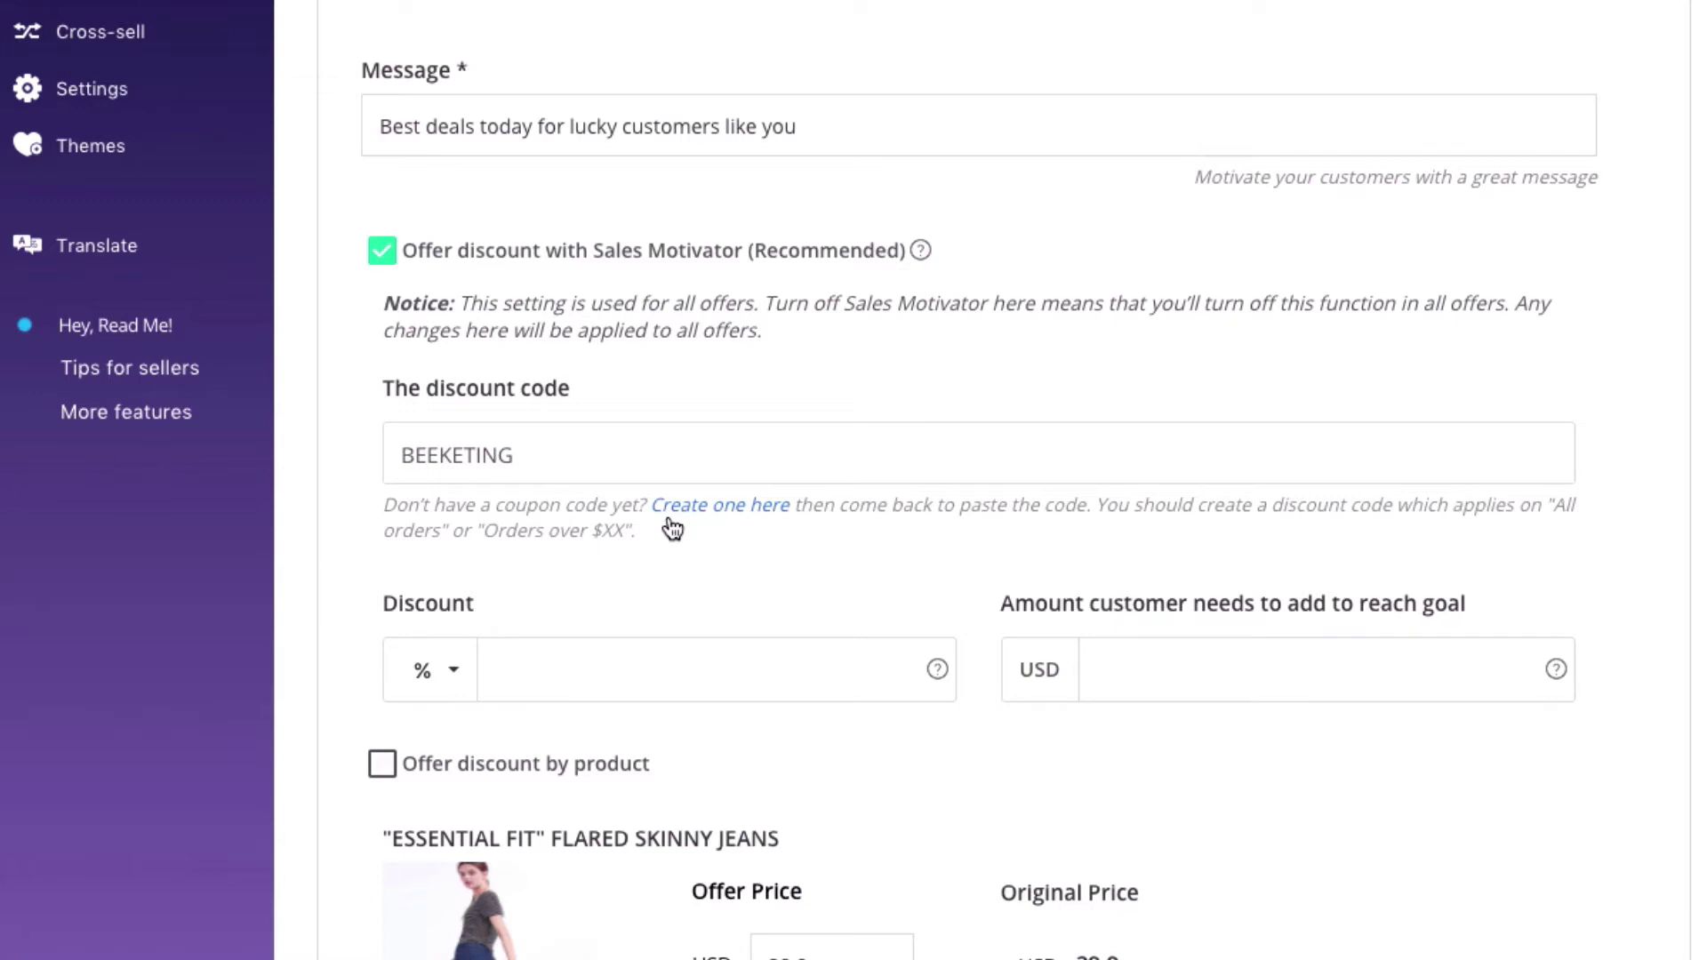
pyautogui.click(606, 460)
pyautogui.click(608, 592)
pyautogui.scroll(-2, 756, 566)
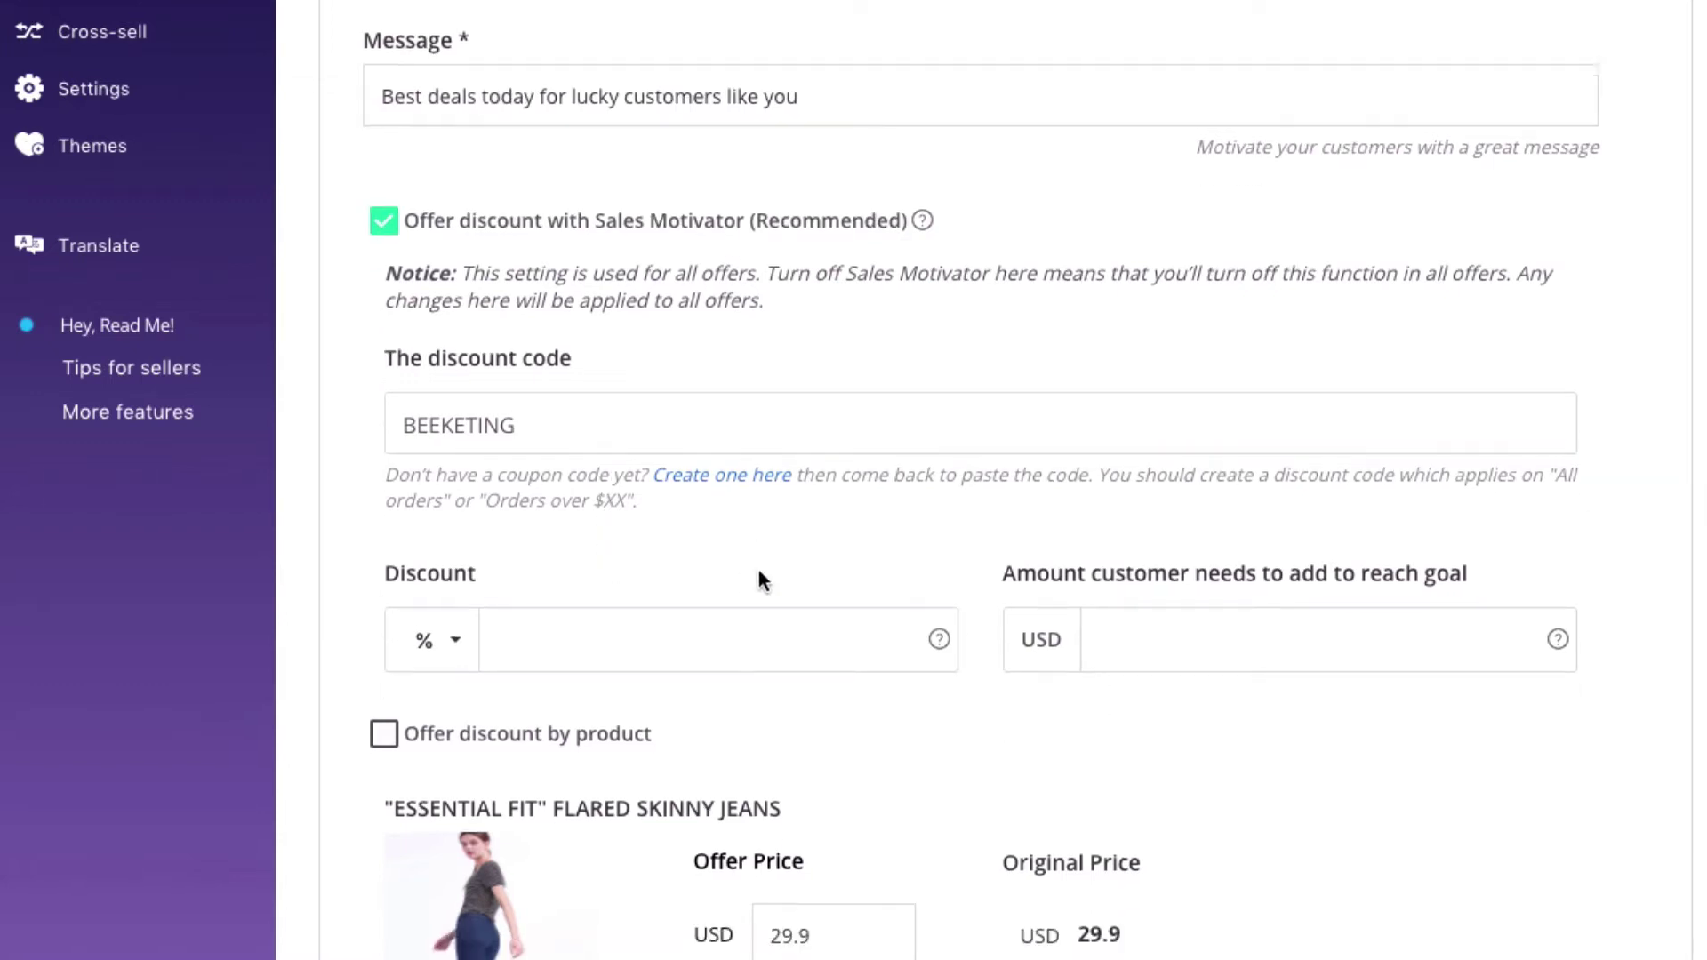
# Set a 20% discount unlocked at a 100 USD spending goal
pyautogui.click(742, 570)
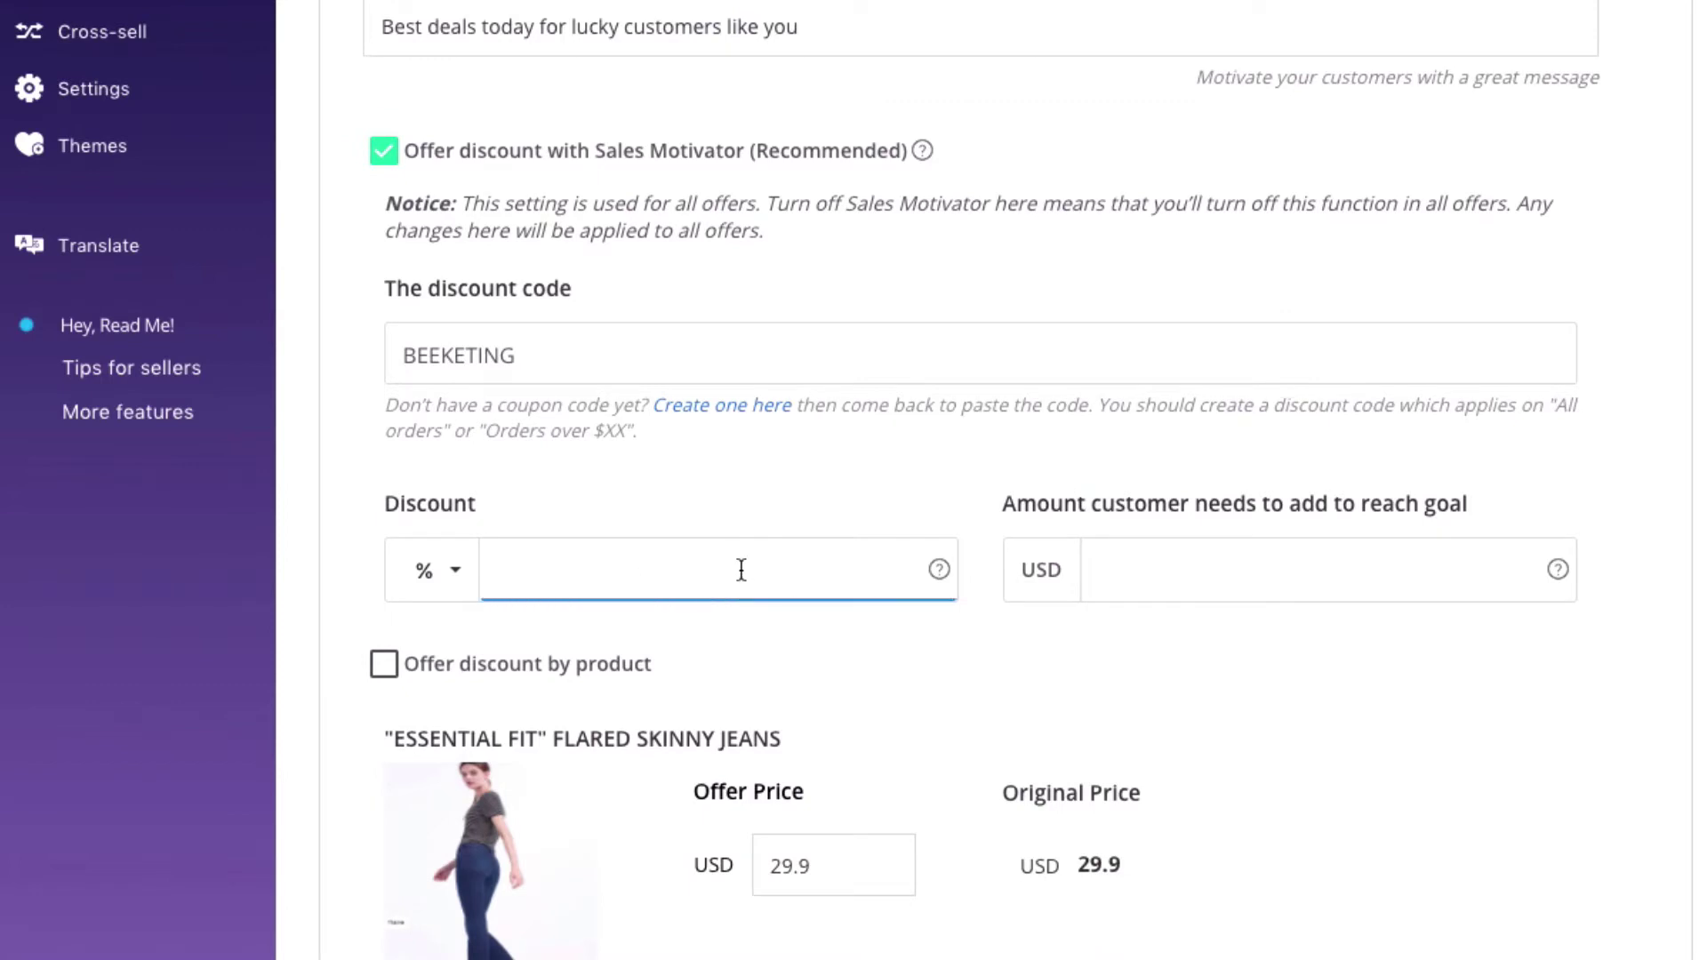
pyautogui.write('20')
pyautogui.click(1202, 699)
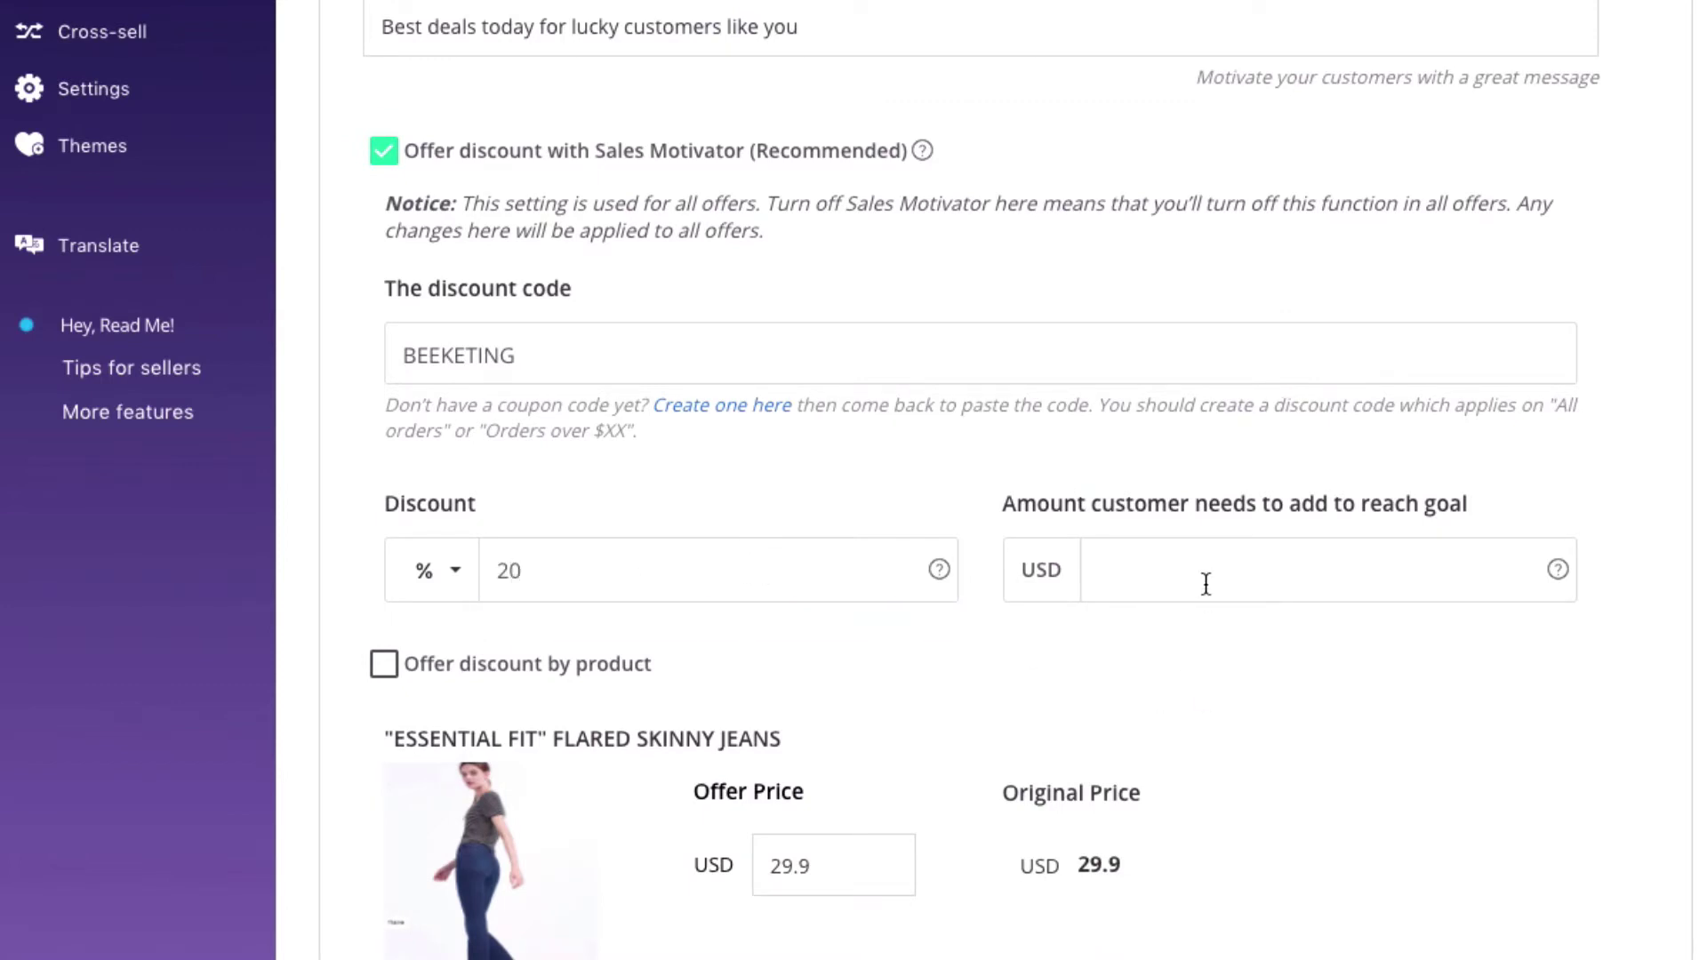
pyautogui.click(1206, 584)
pyautogui.write('100')
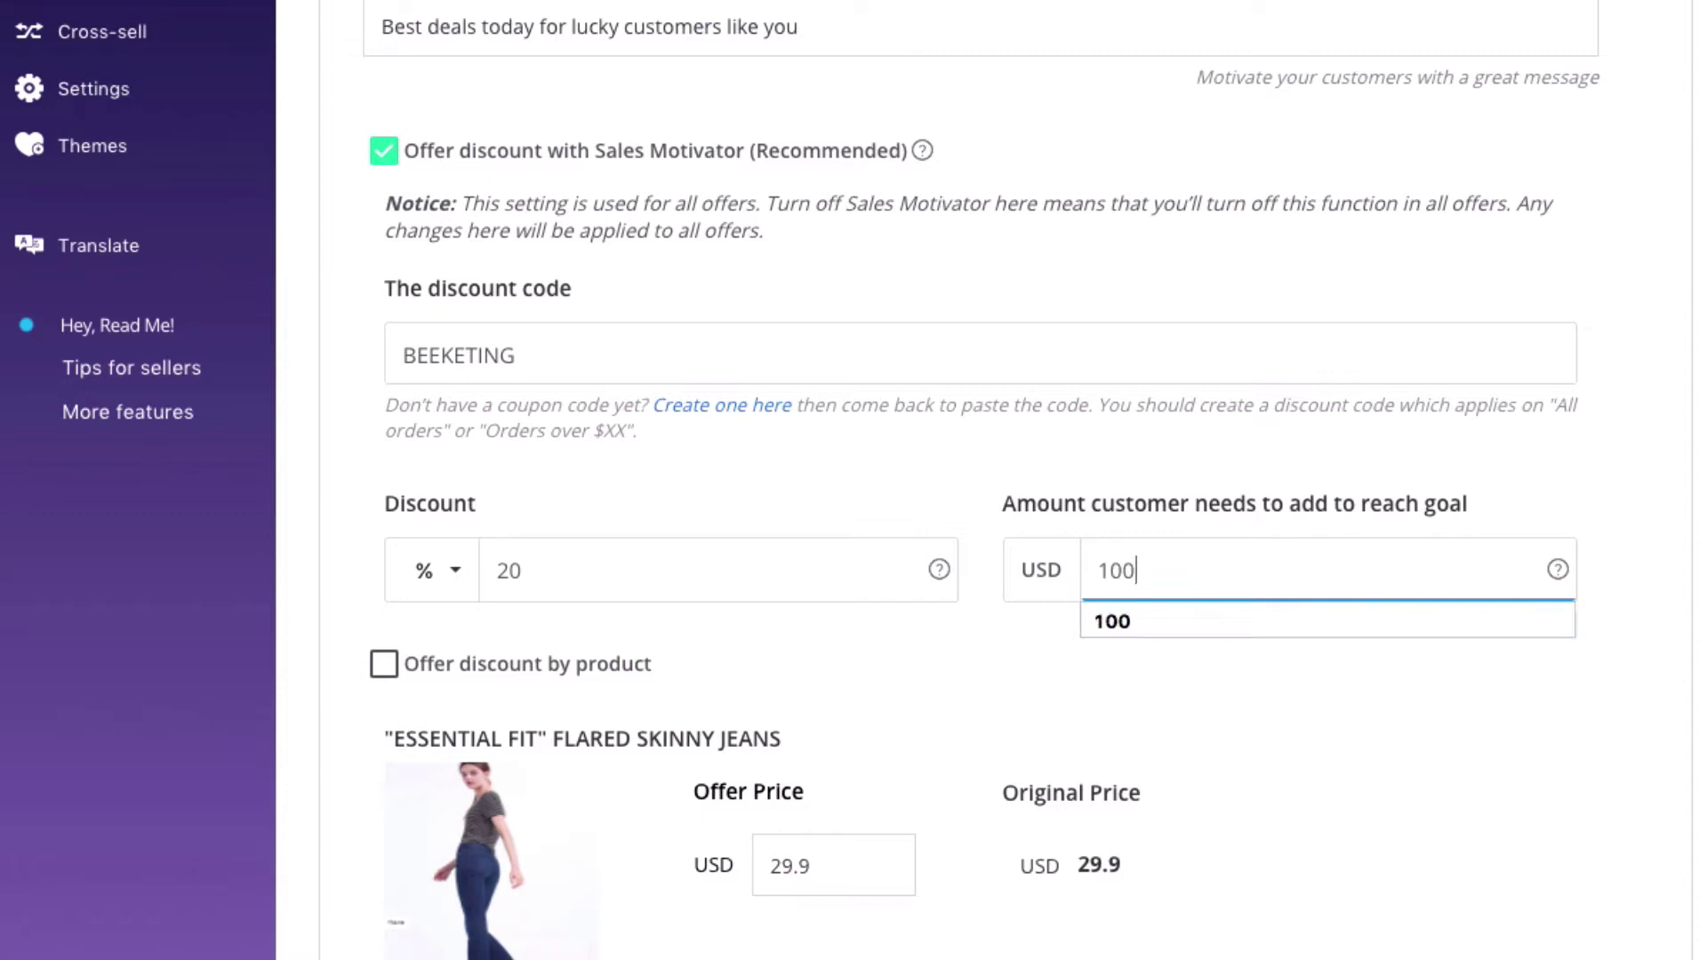
pyautogui.click(1209, 624)
pyautogui.scroll(-2, 1256, 708)
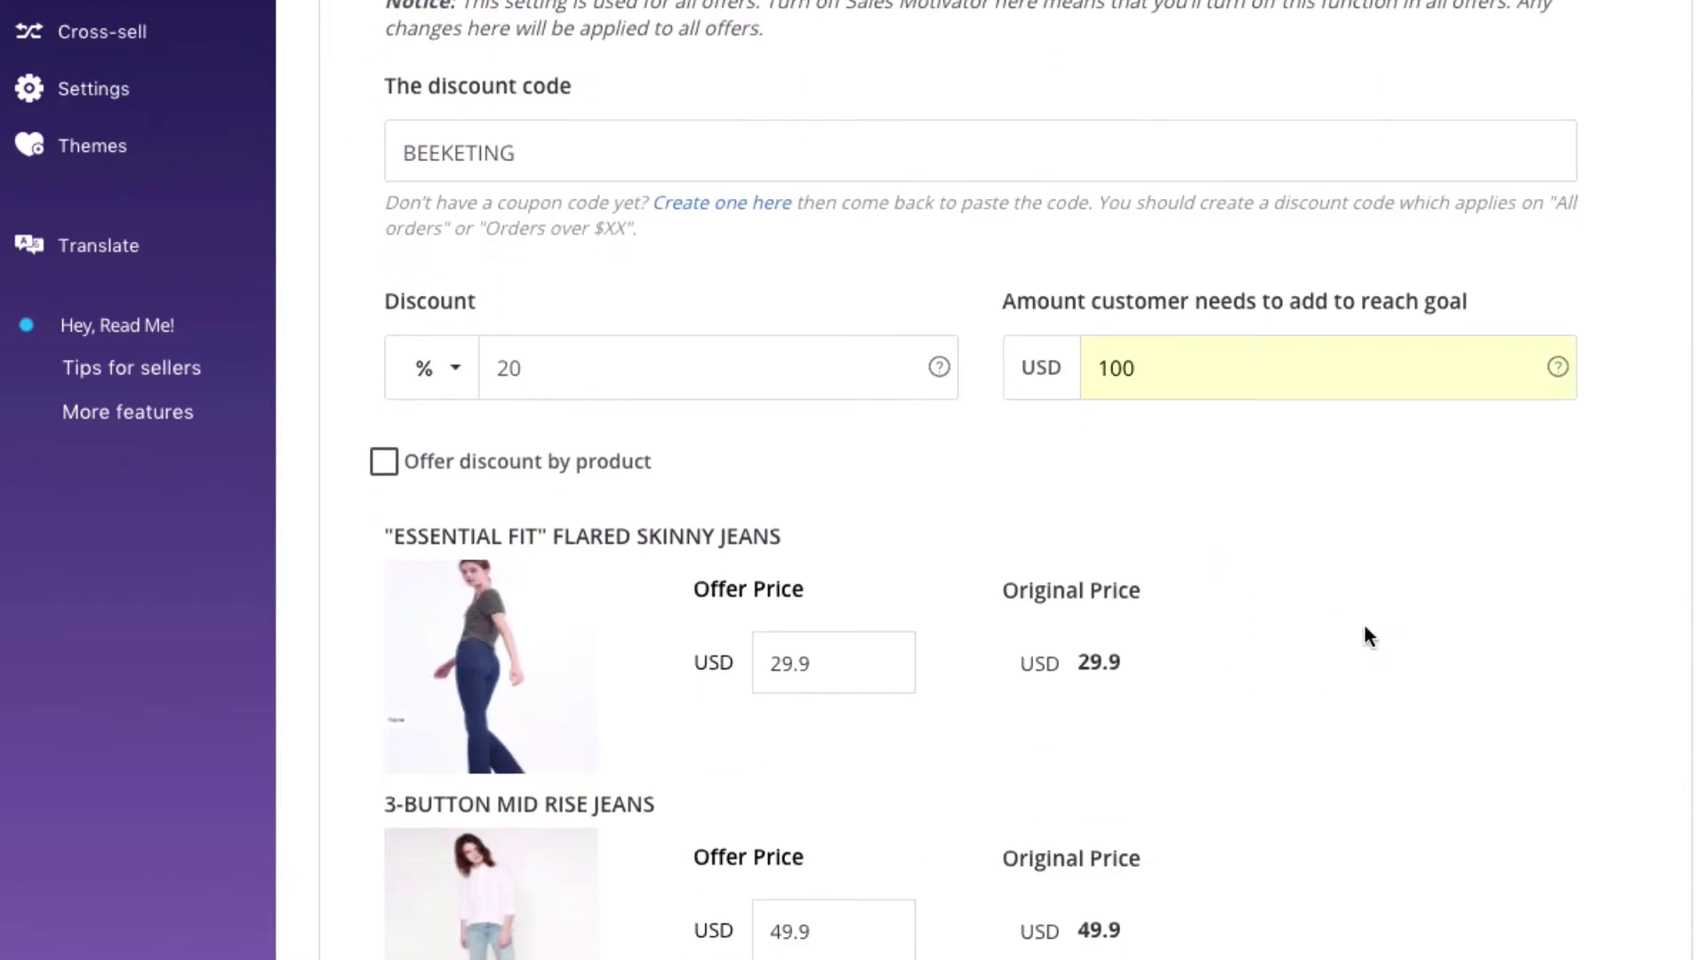
pyautogui.scroll(-2, 1367, 634)
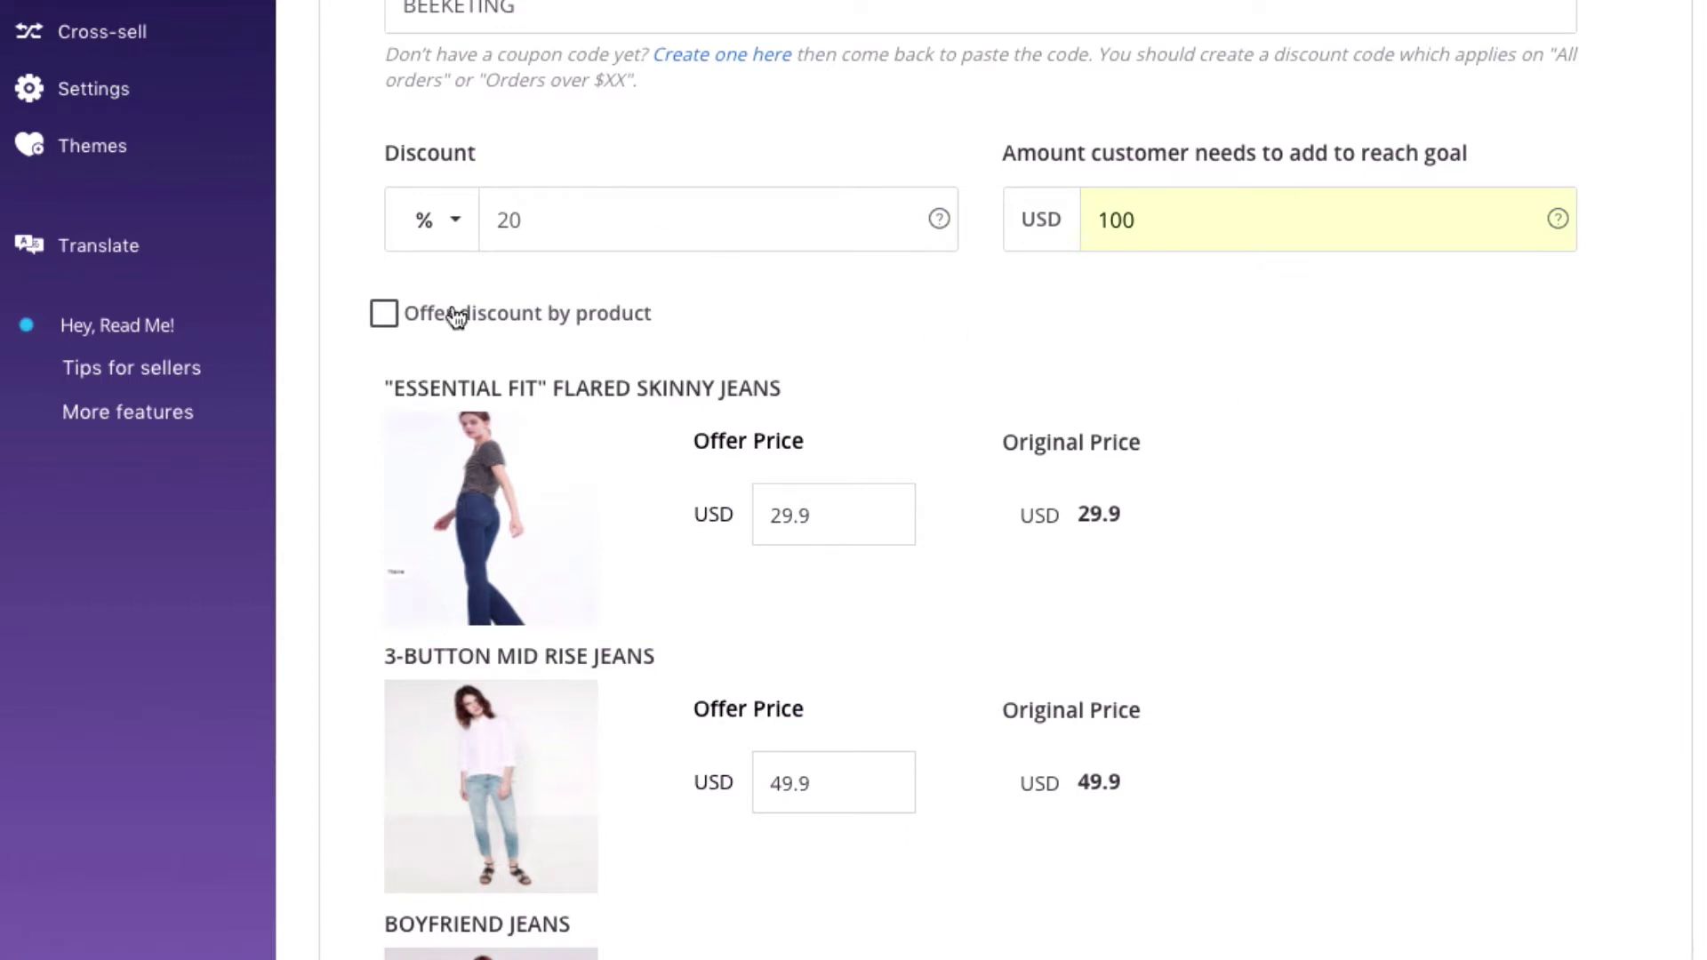
# Enable per-product discounts and price flared skinny jeans at 24.9 and mid rise jeans at 39.9
pyautogui.click(384, 314)
pyautogui.scroll(-2, 1278, 350)
pyautogui.scroll(-1, 794, 409)
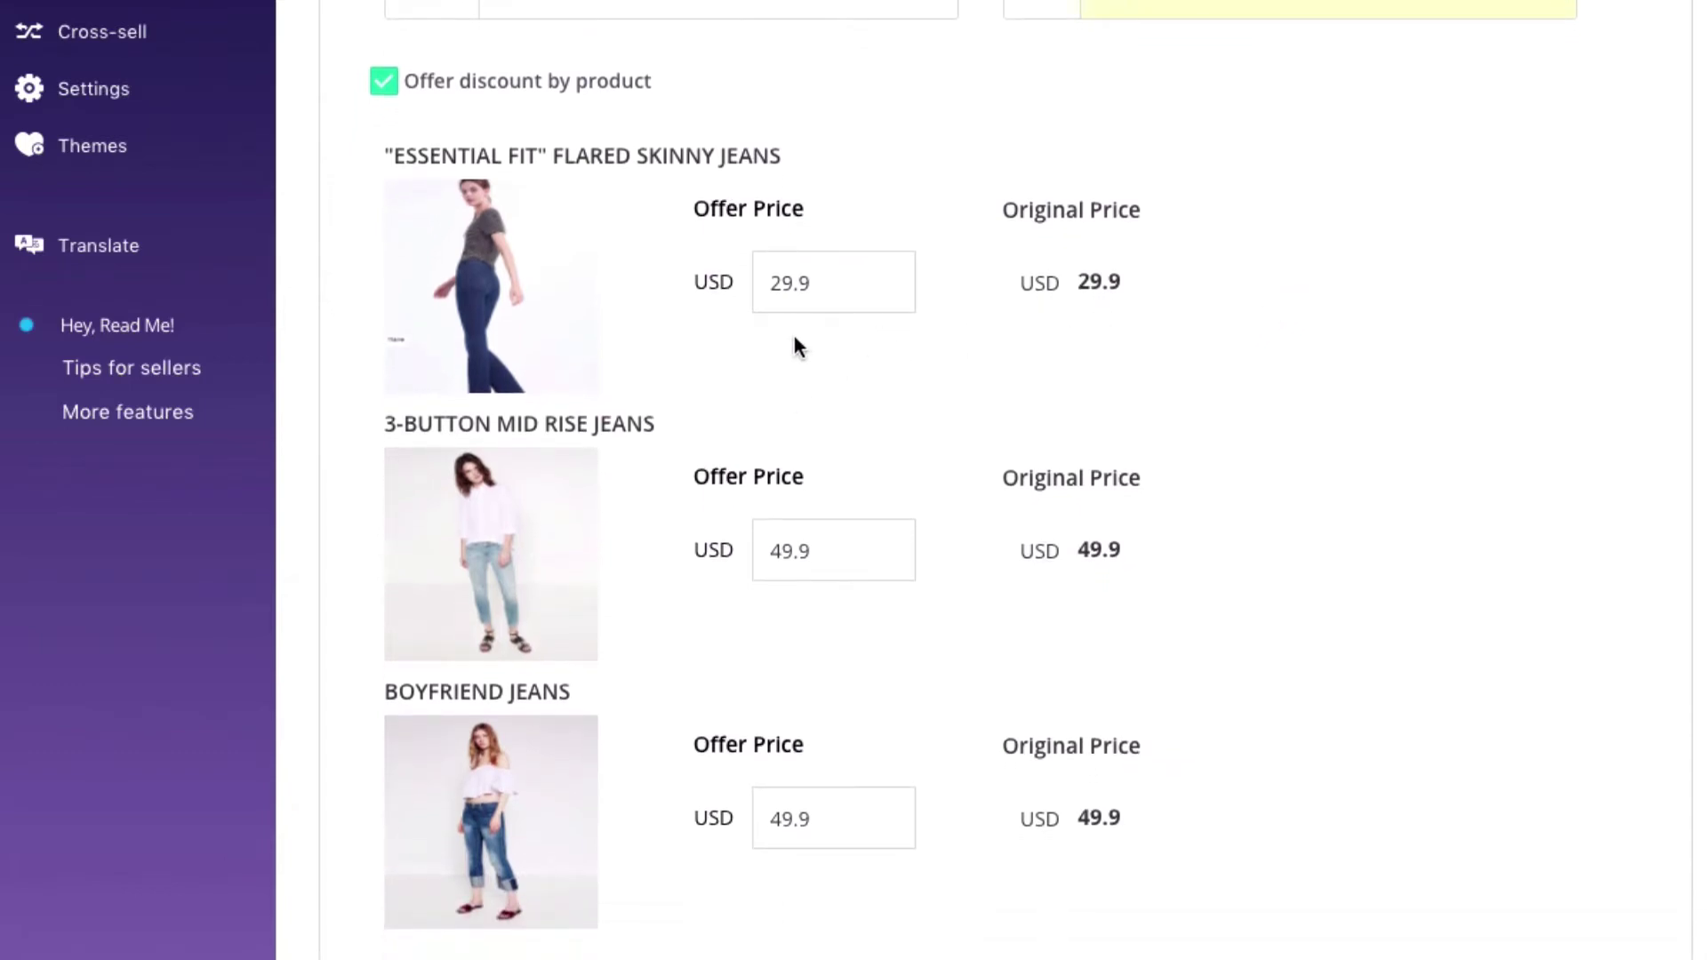
pyautogui.click(791, 286)
pyautogui.press('BackSpace')
pyautogui.write('4')
pyautogui.click(781, 551)
pyautogui.press('BackSpace')
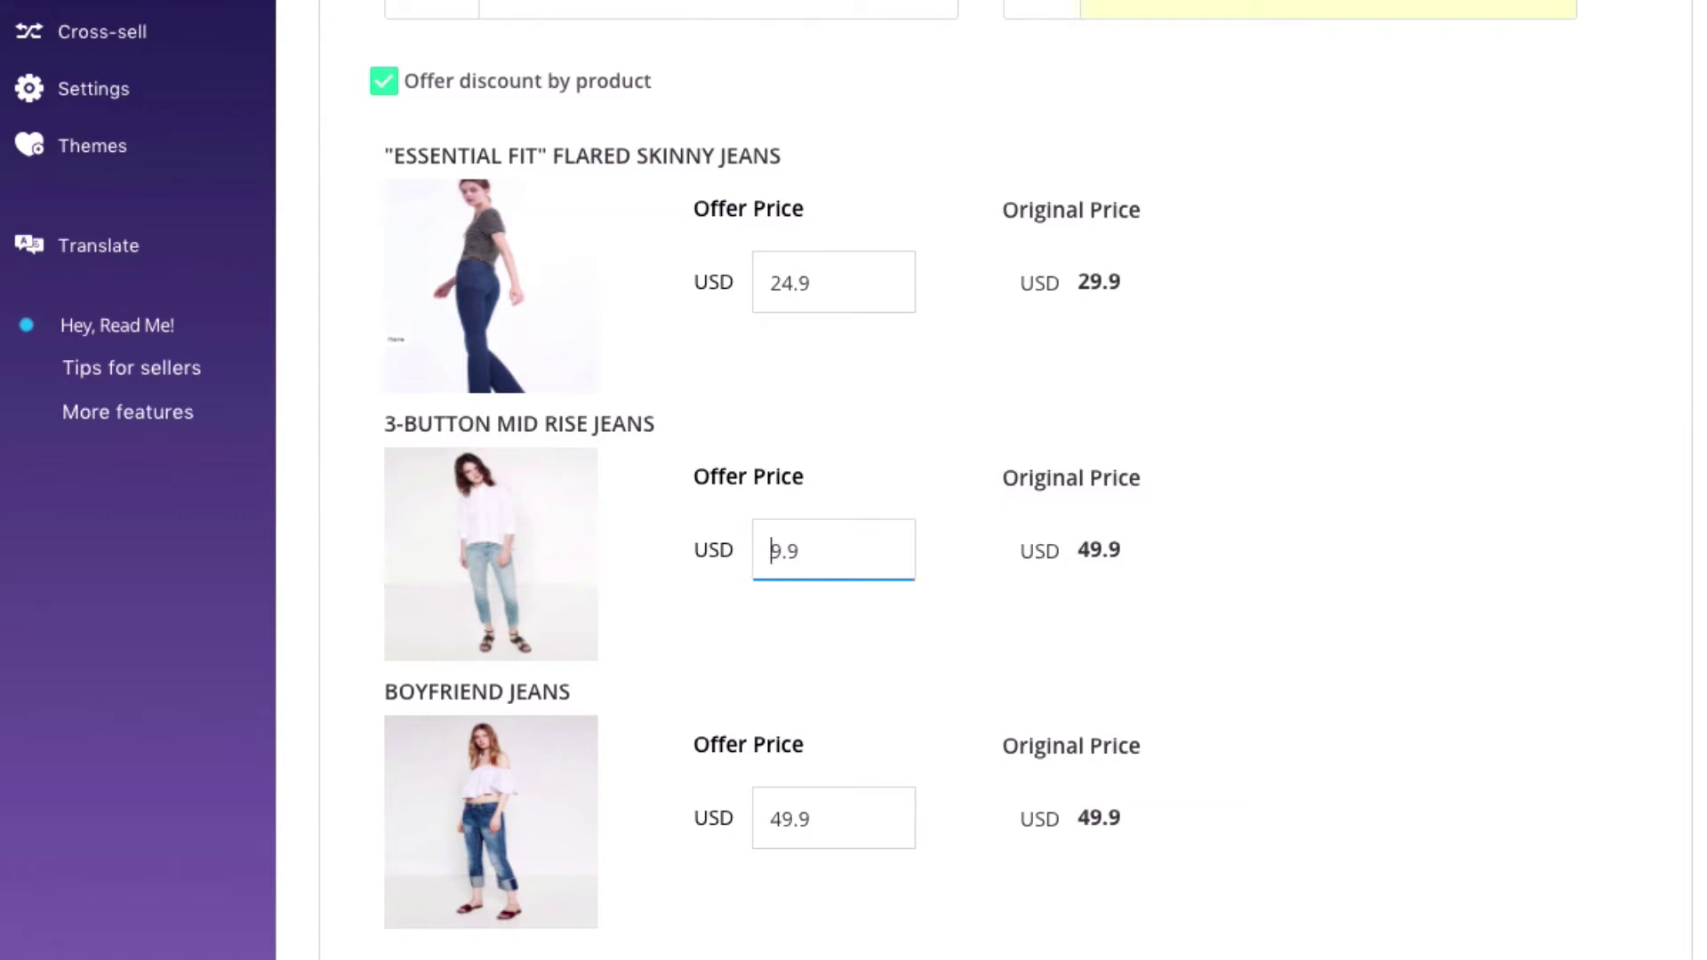
pyautogui.write('3')
pyautogui.click(834, 628)
# Turn off 'Offer discount by product'
pyautogui.scroll(-3, 812, 823)
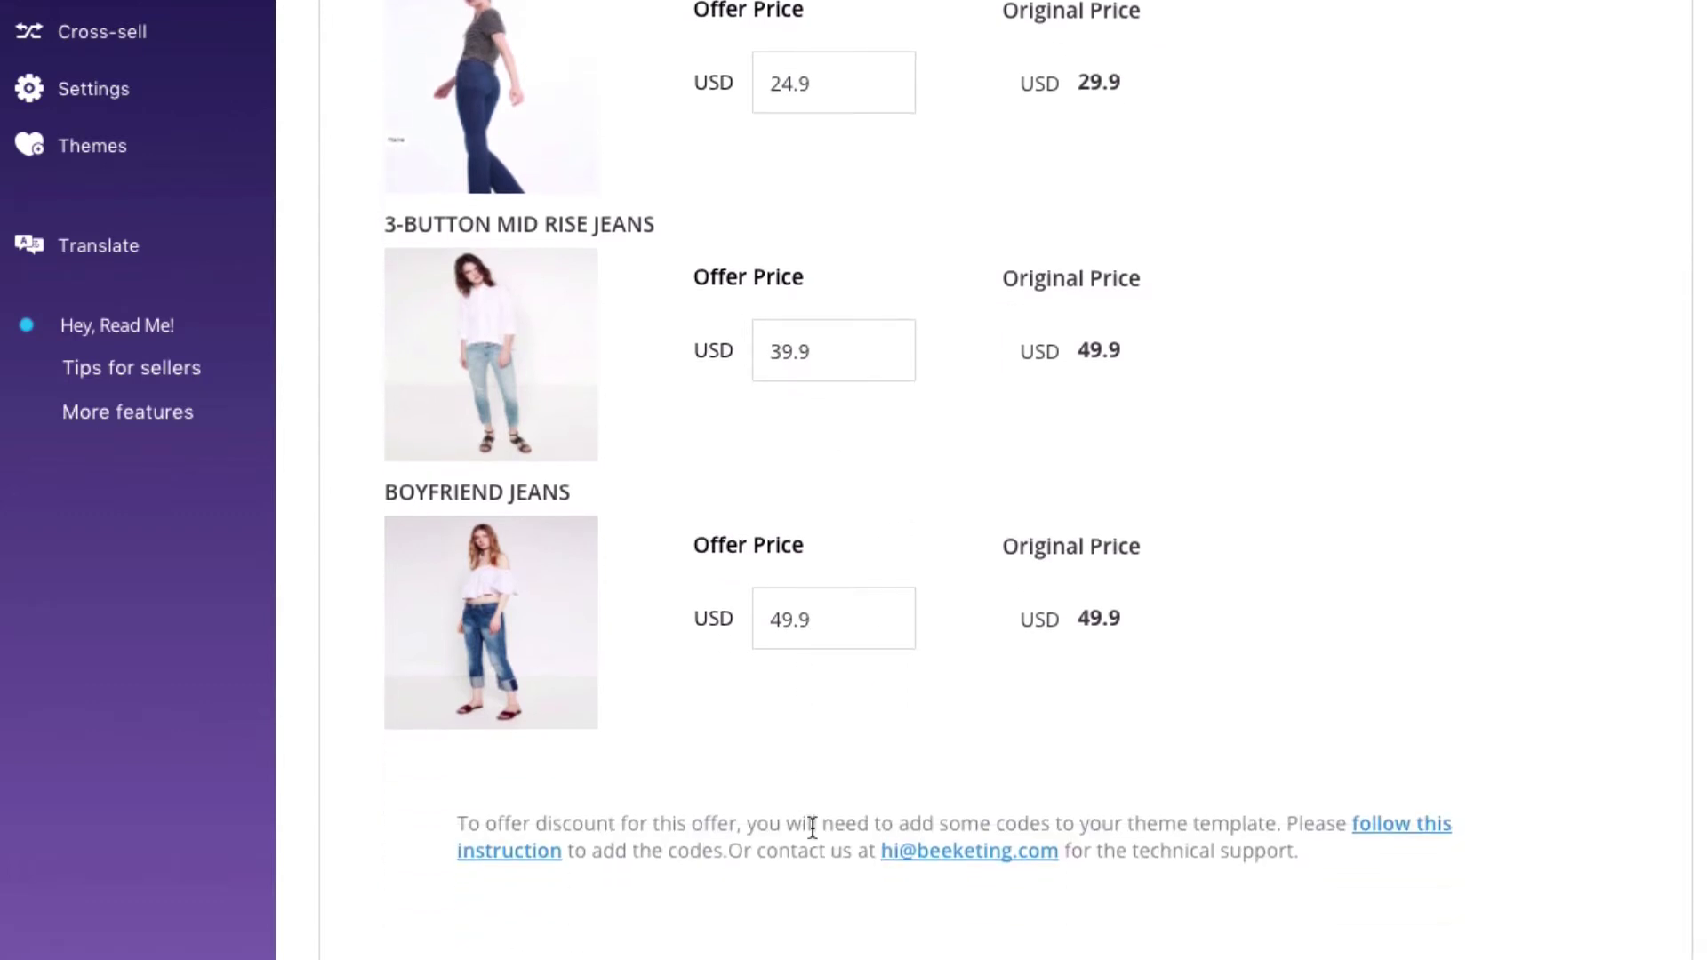
pyautogui.scroll(1, 812, 827)
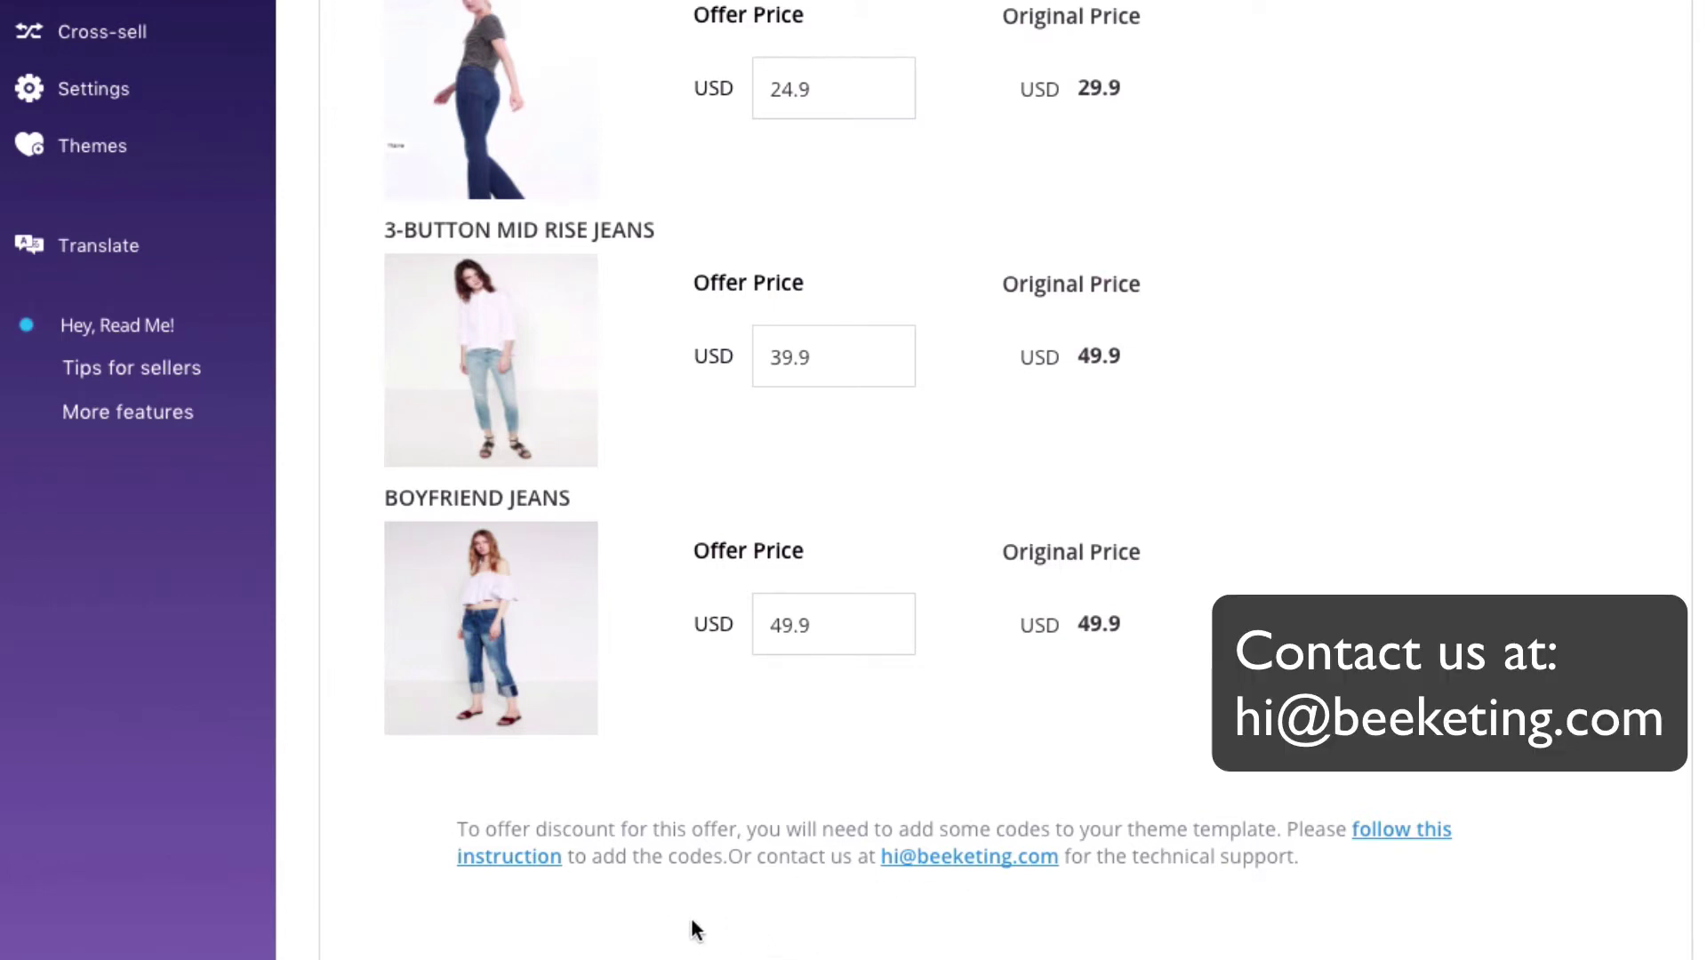
pyautogui.scroll(3, 428, 277)
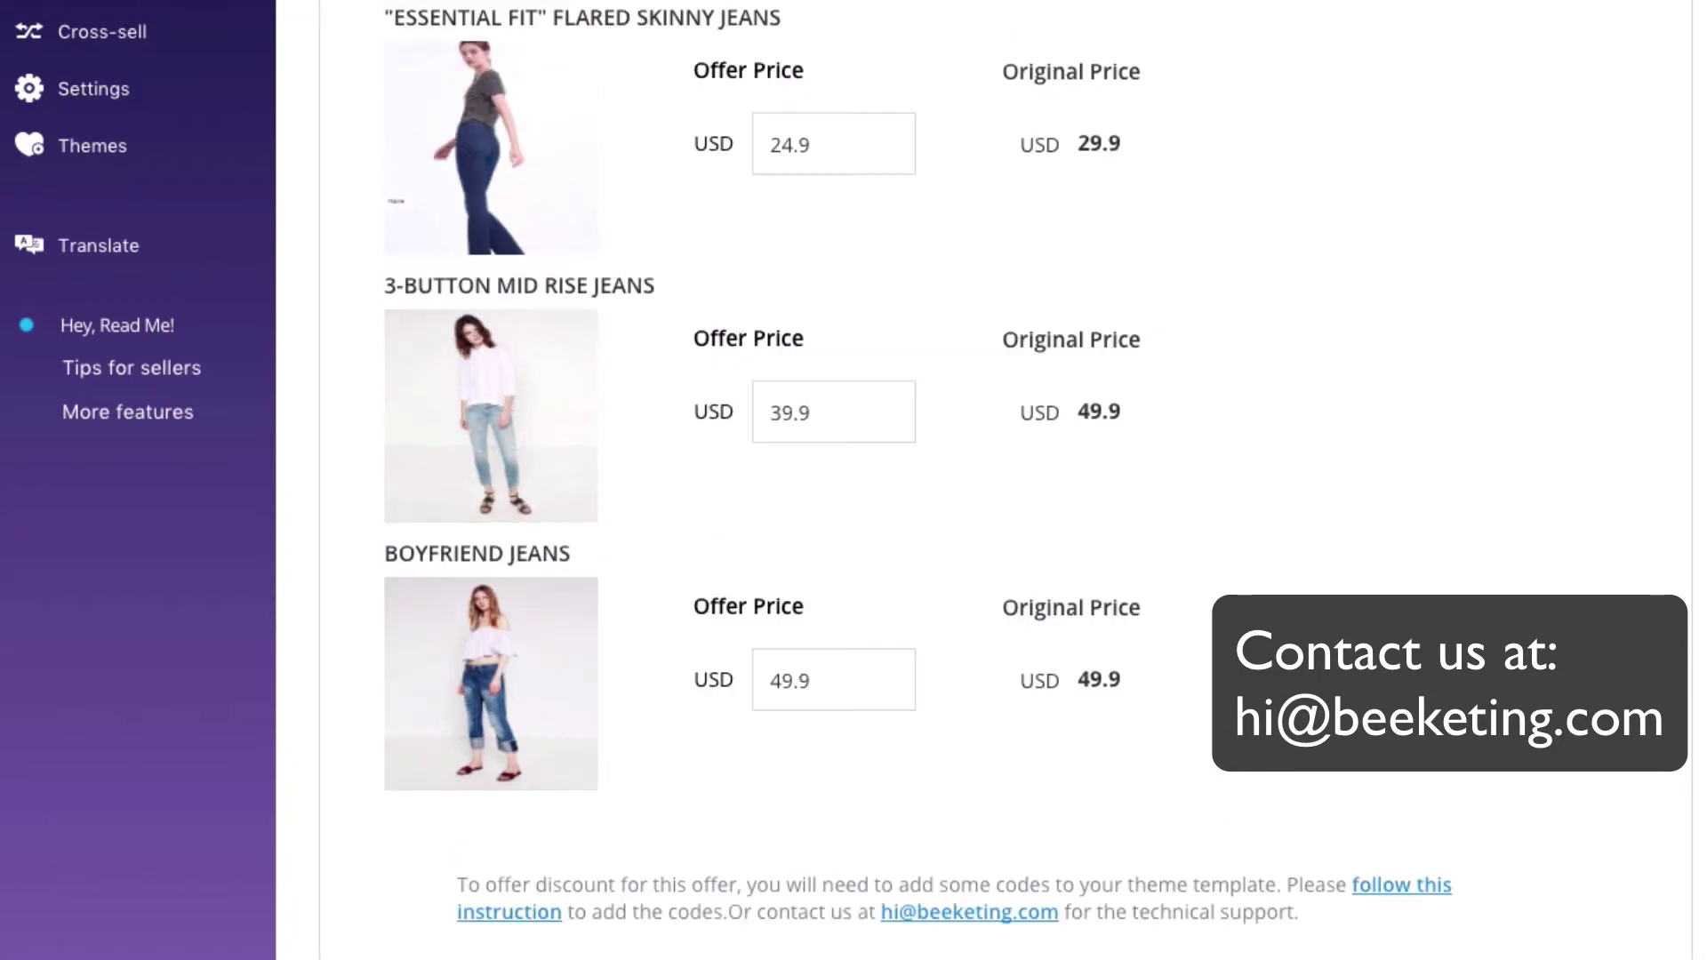
pyautogui.click(384, 196)
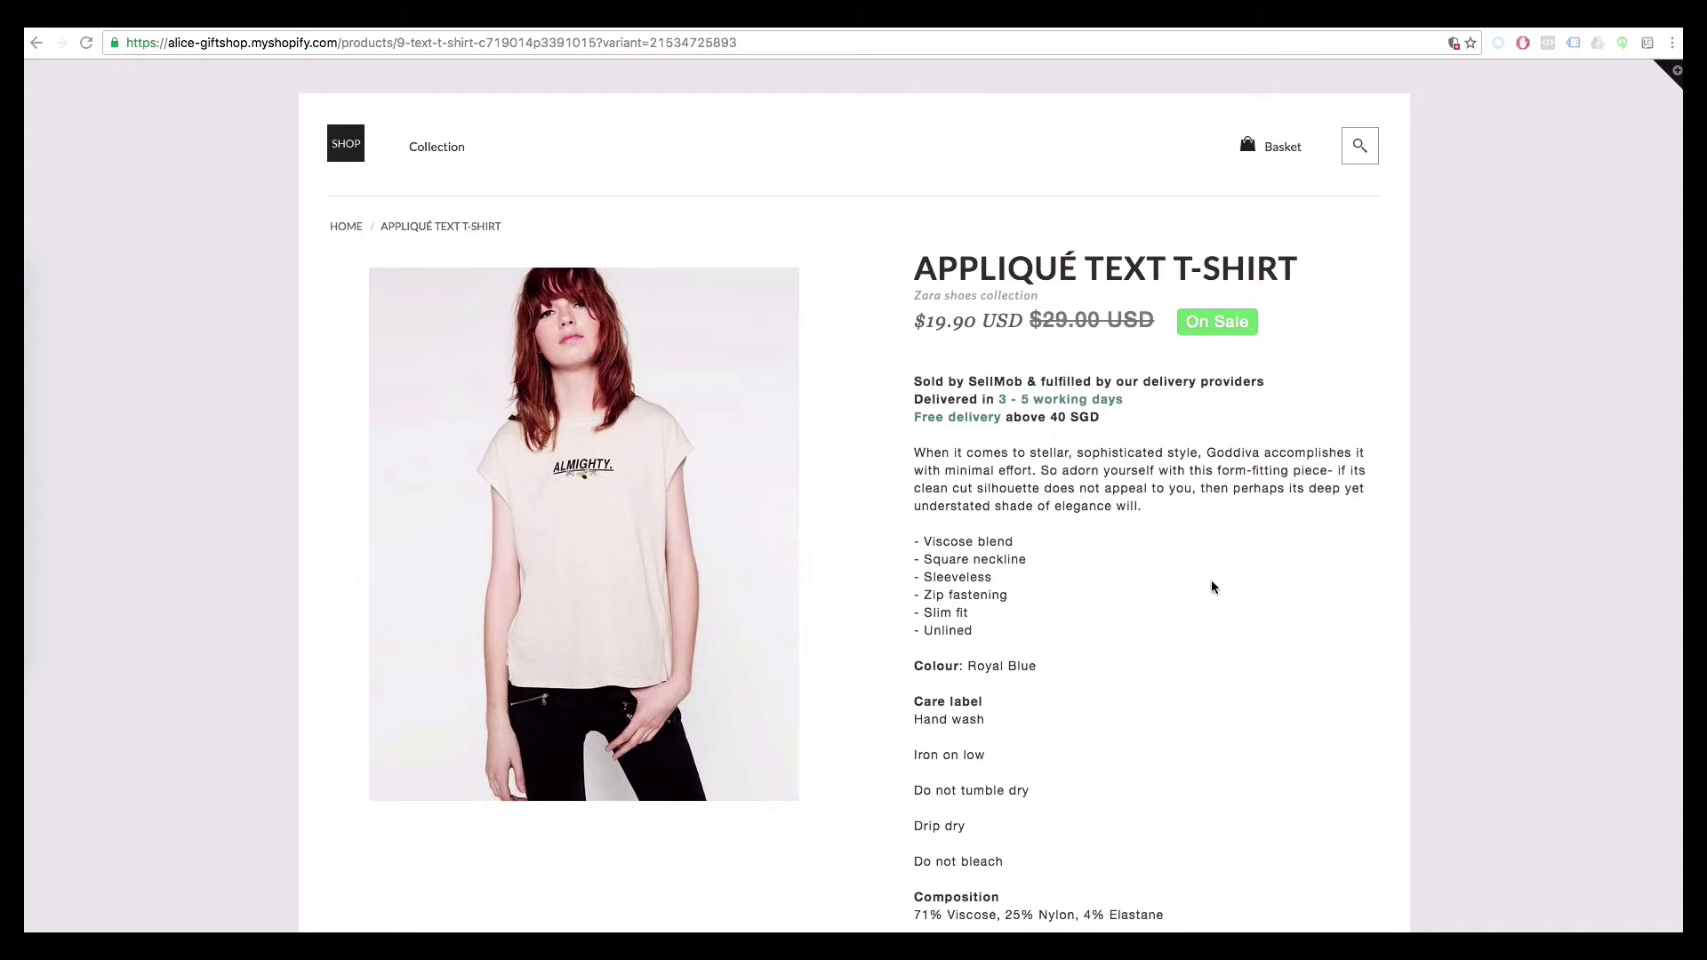
# Add the Appliqué Text T-shirt and all three jeans deals to the cart, then redeem the 20% discount
pyautogui.scroll(-3, 1109, 511)
pyautogui.scroll(-4, 1109, 513)
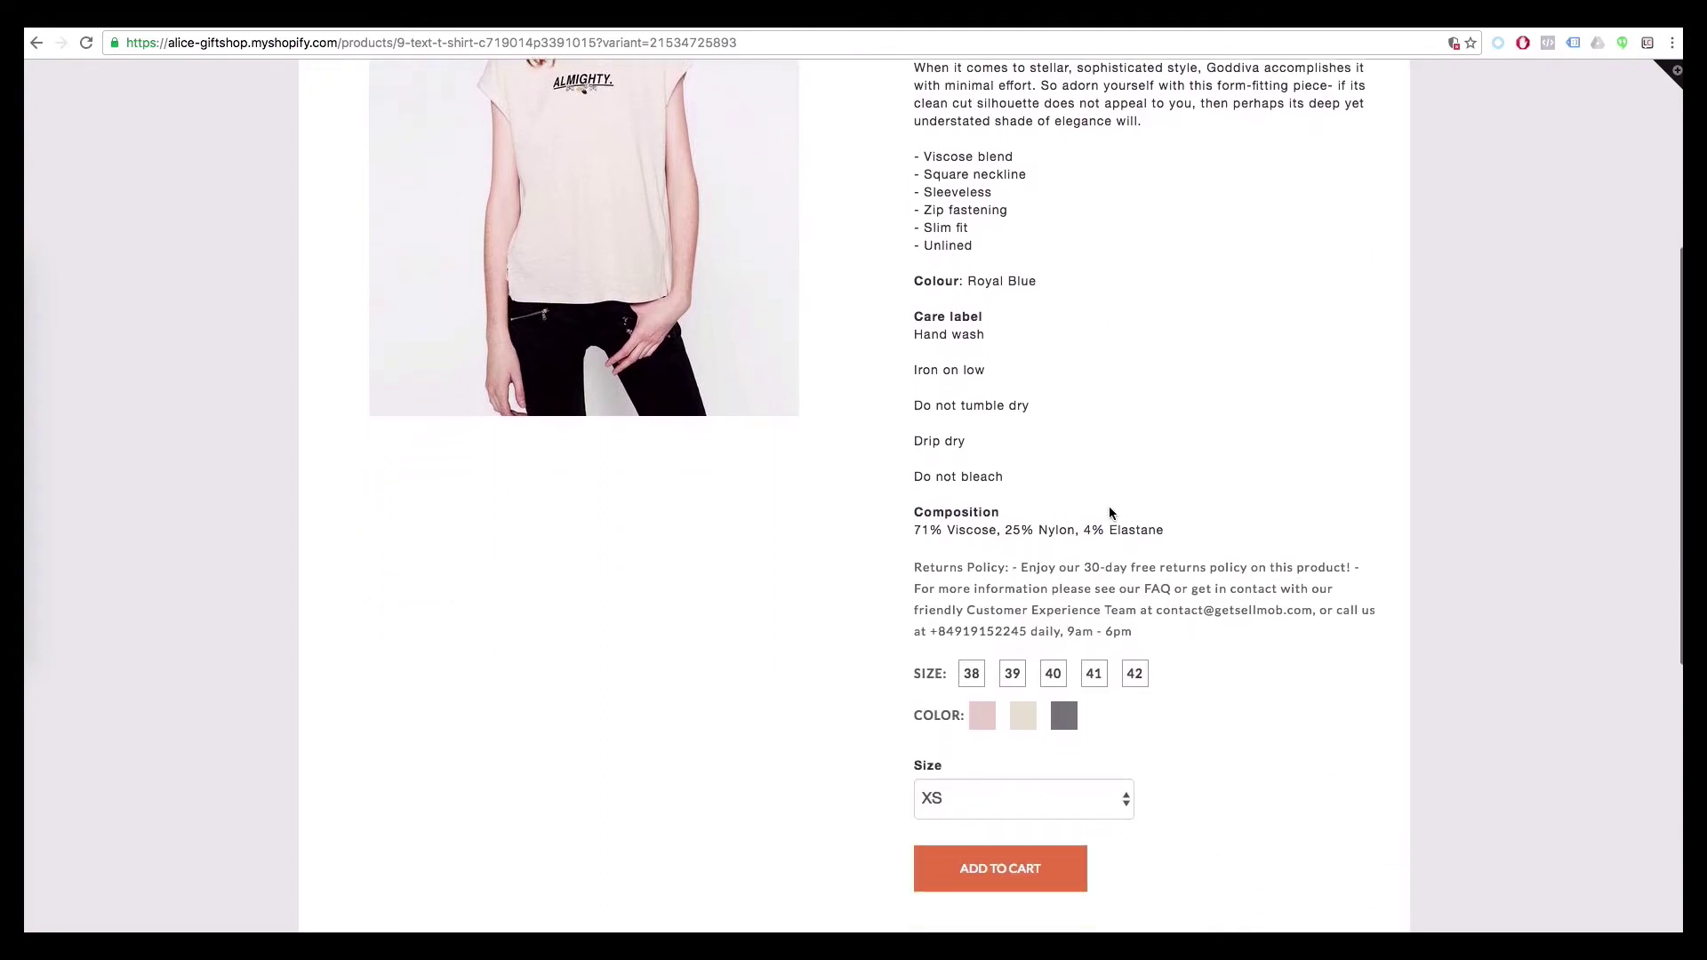
pyautogui.click(1000, 876)
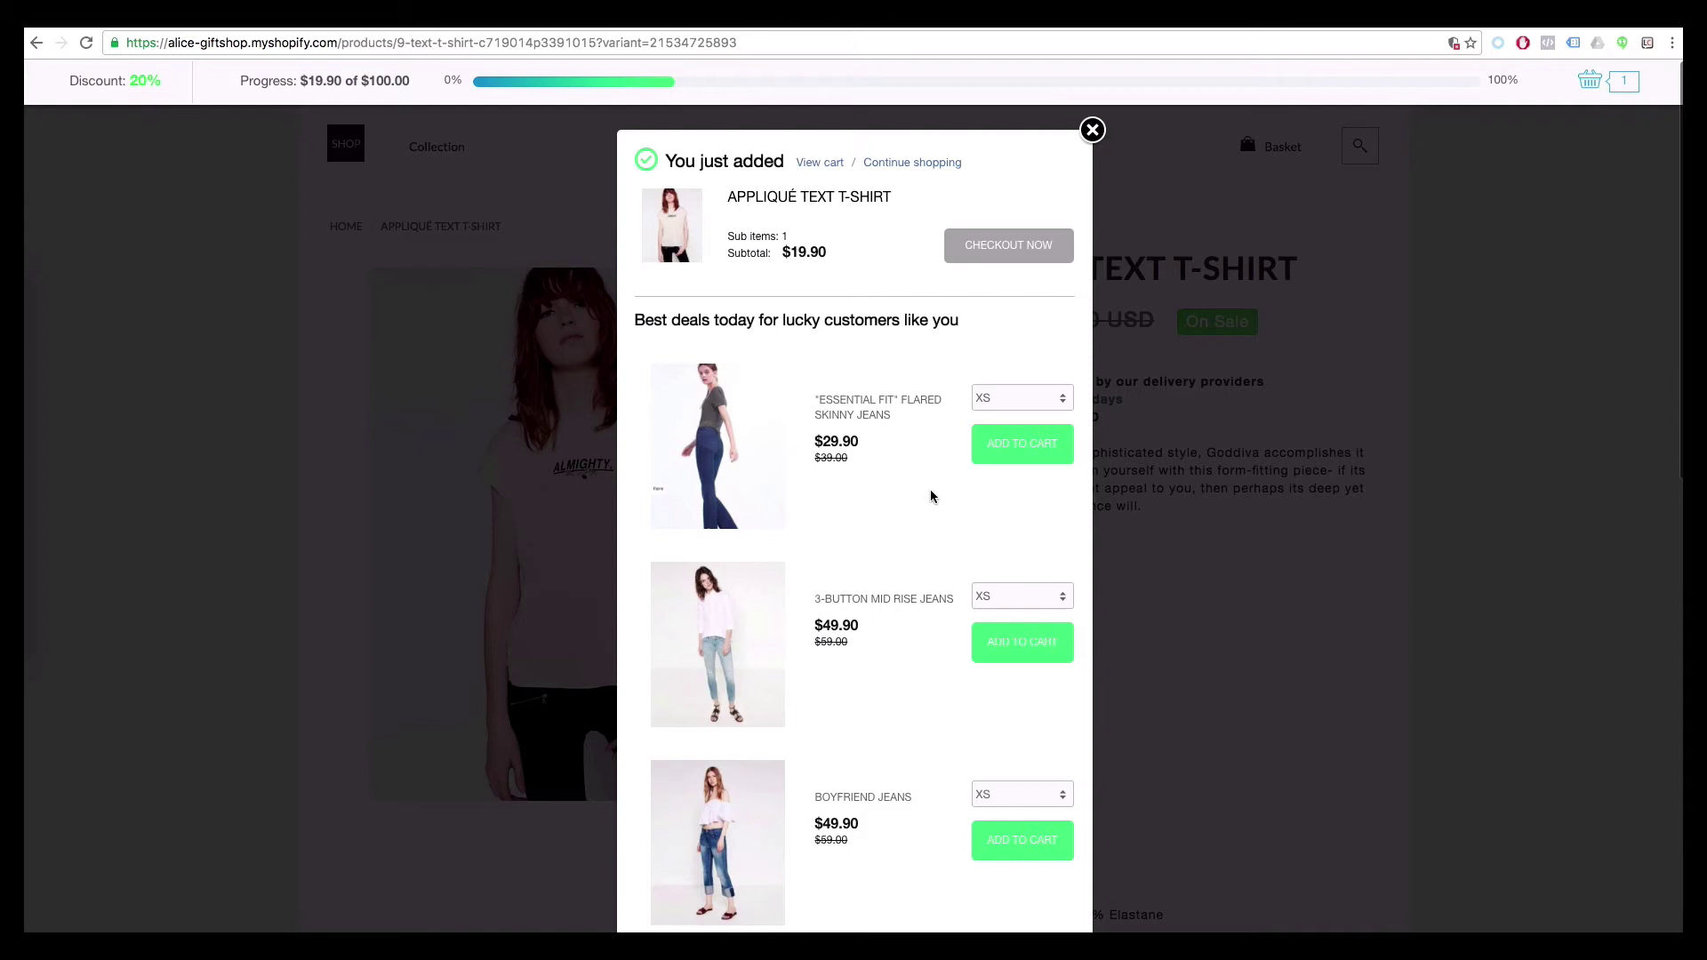
pyautogui.click(1020, 449)
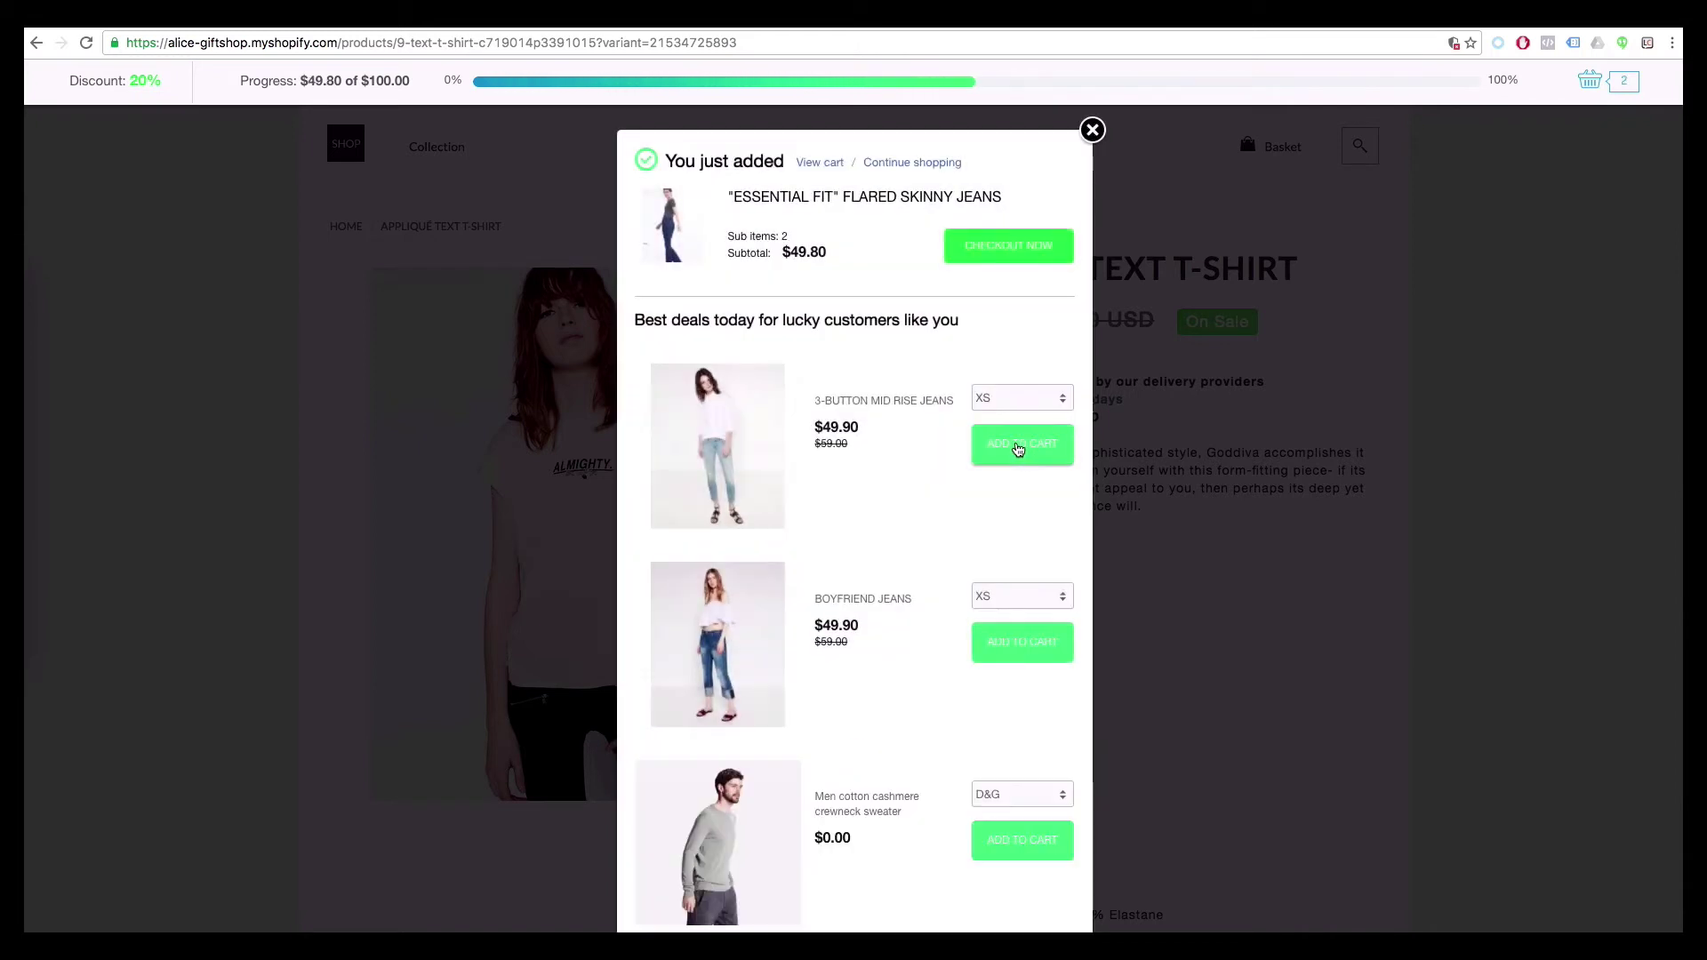
pyautogui.click(1012, 452)
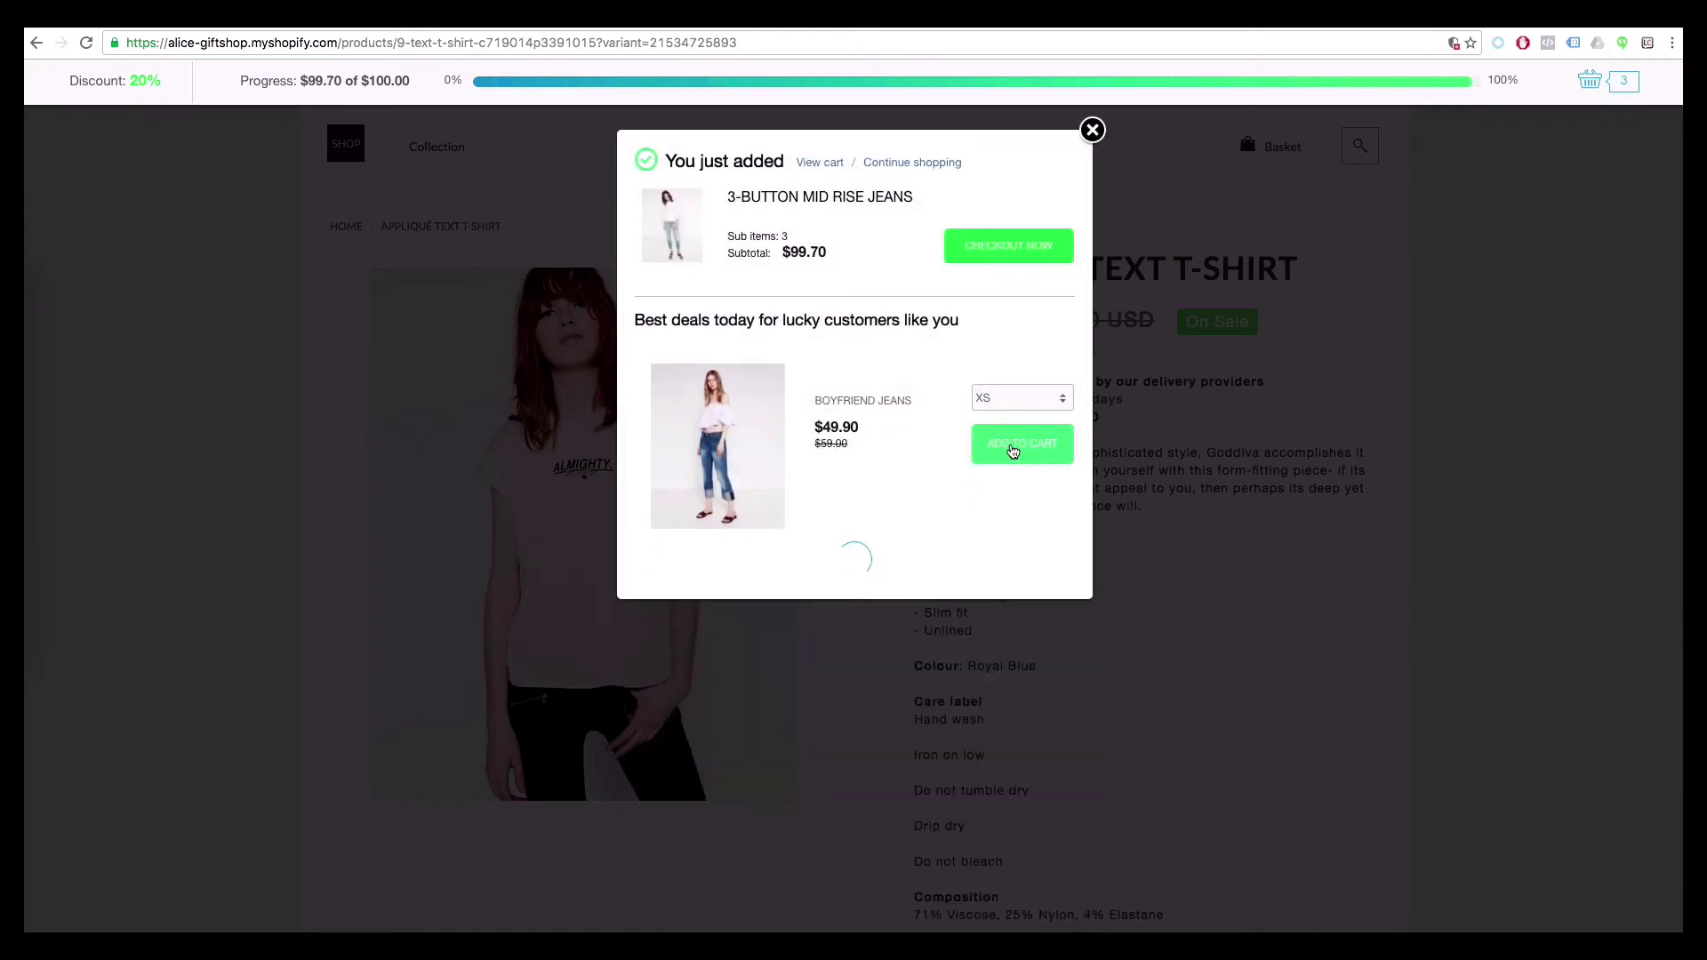
pyautogui.click(1005, 449)
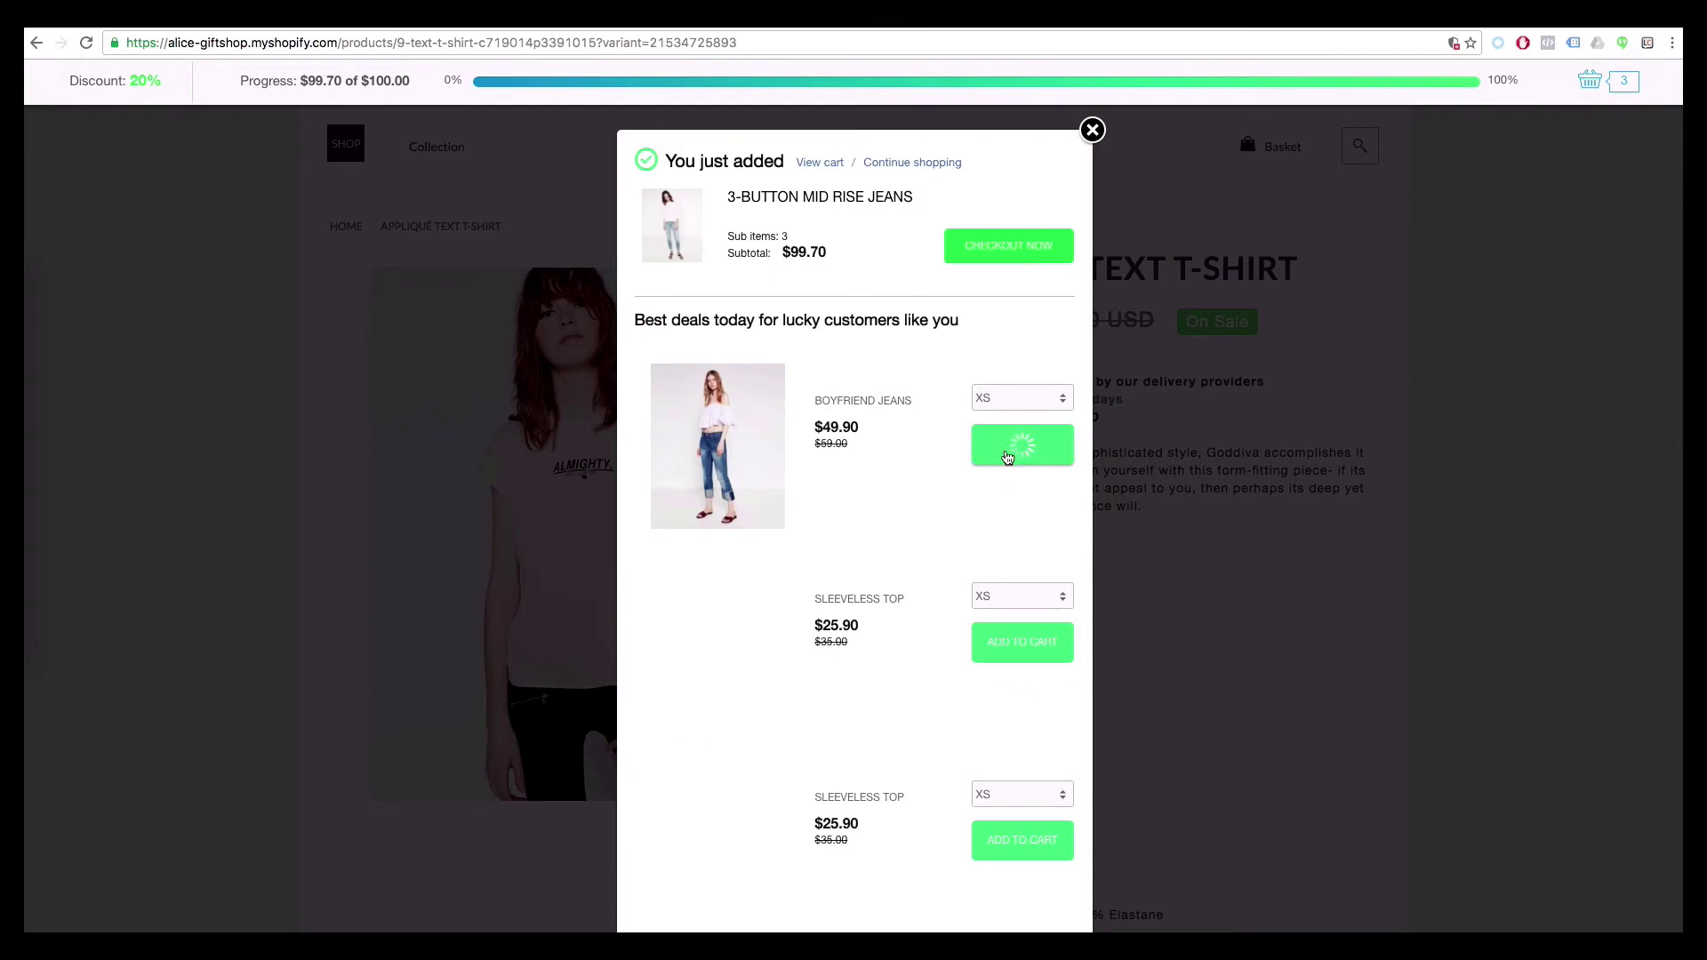
pyautogui.click(859, 529)
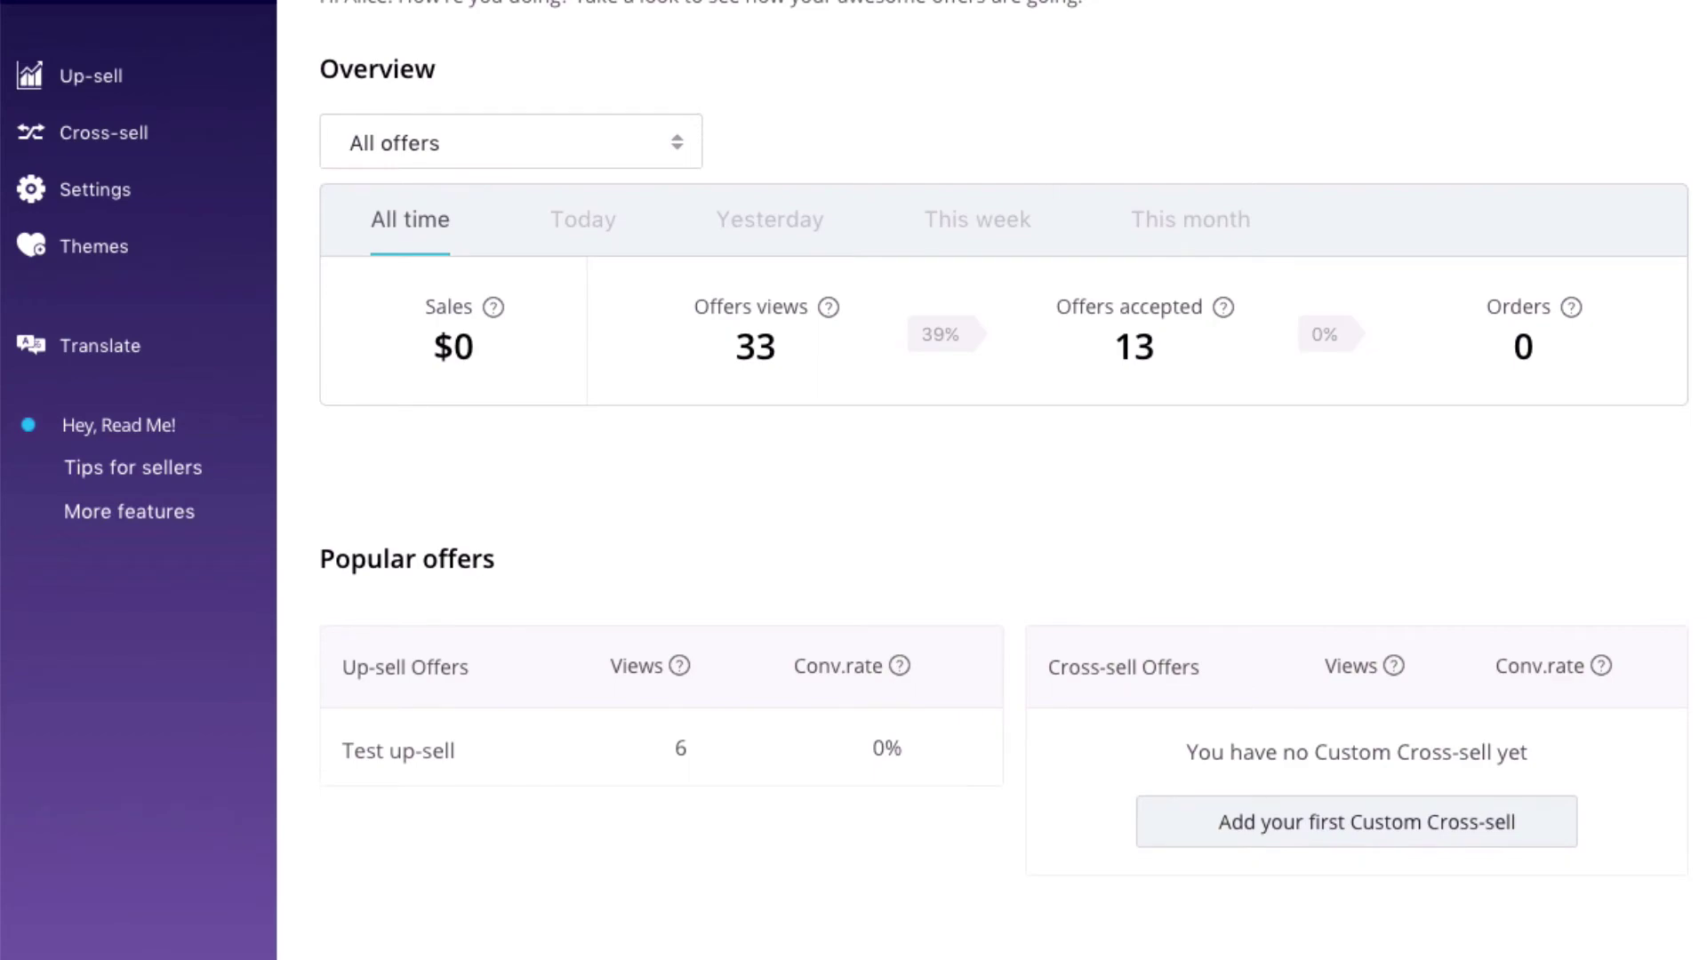
# Close the intro dialog on the cross-sell form and type the name 'Test cross-sell'
pyautogui.scroll(-2, 1156, 498)
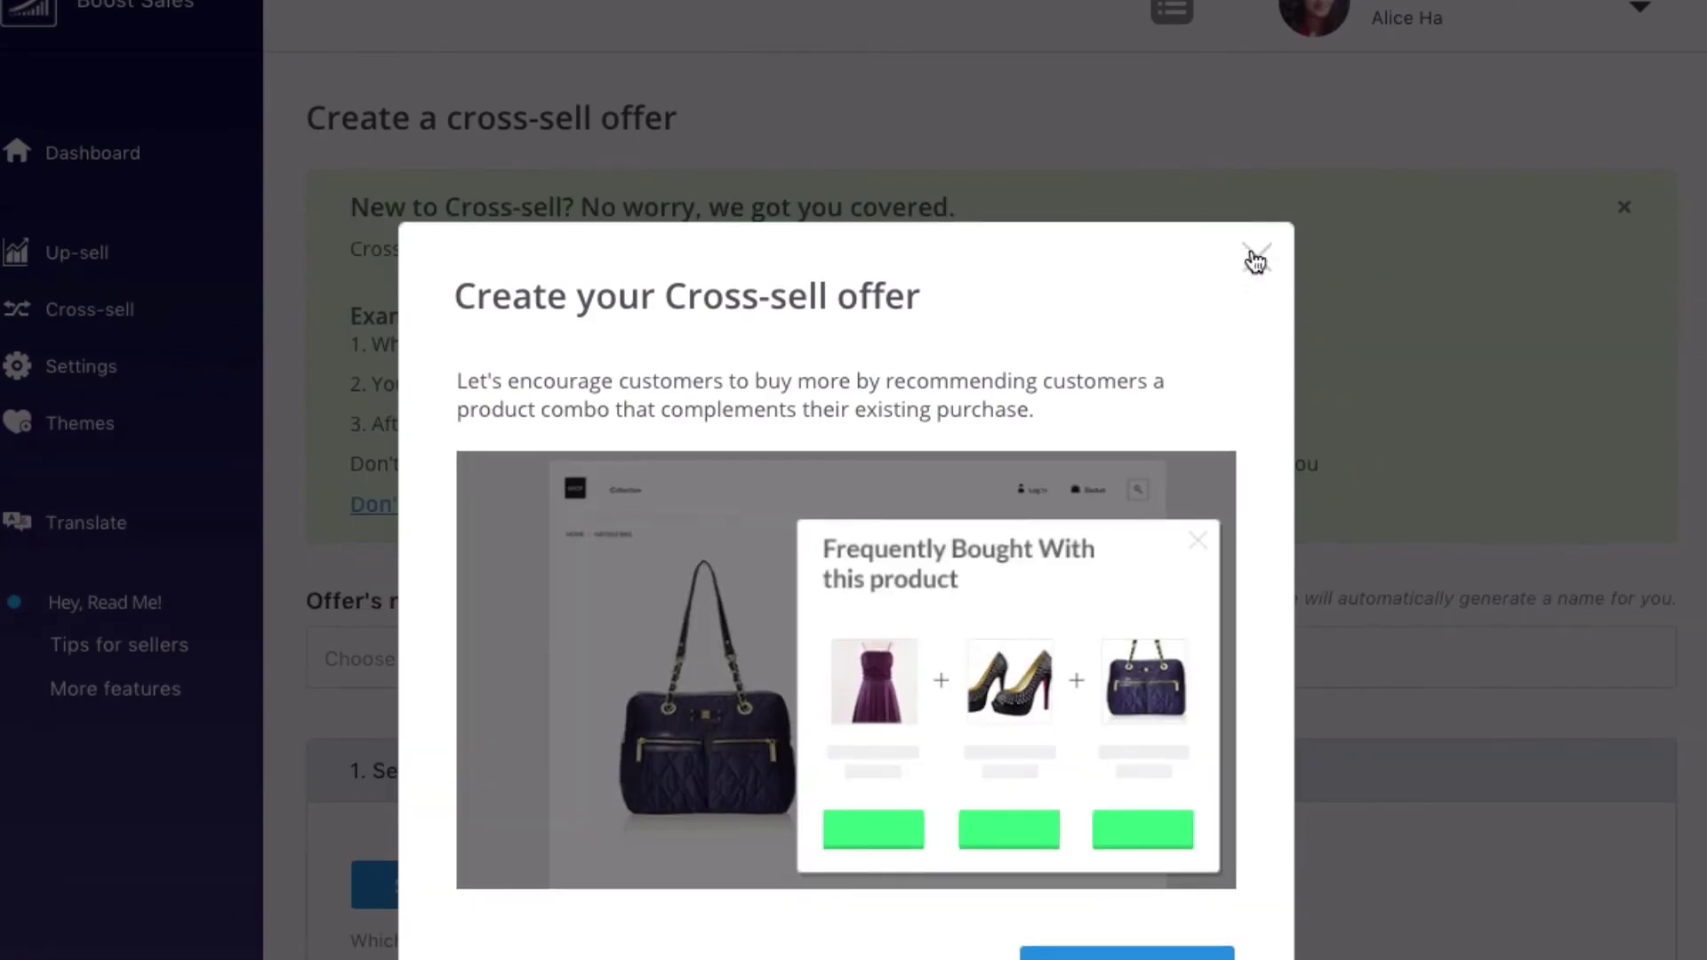
pyautogui.click(1256, 260)
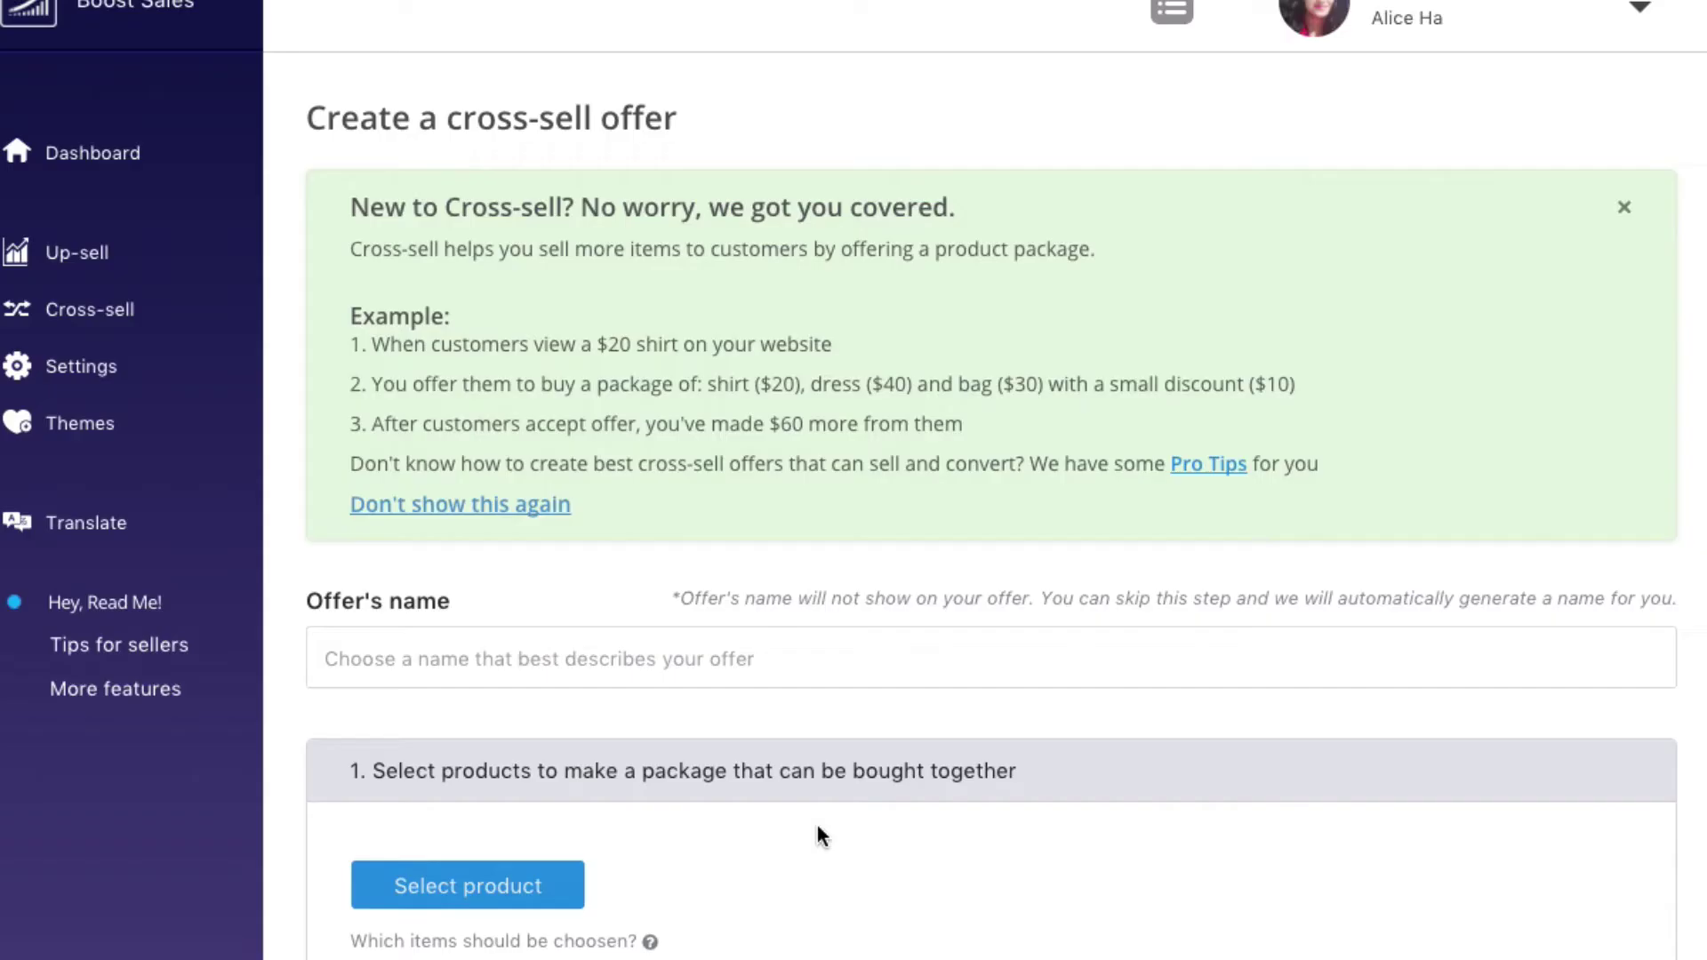
pyautogui.click(601, 512)
pyautogui.write('Te')
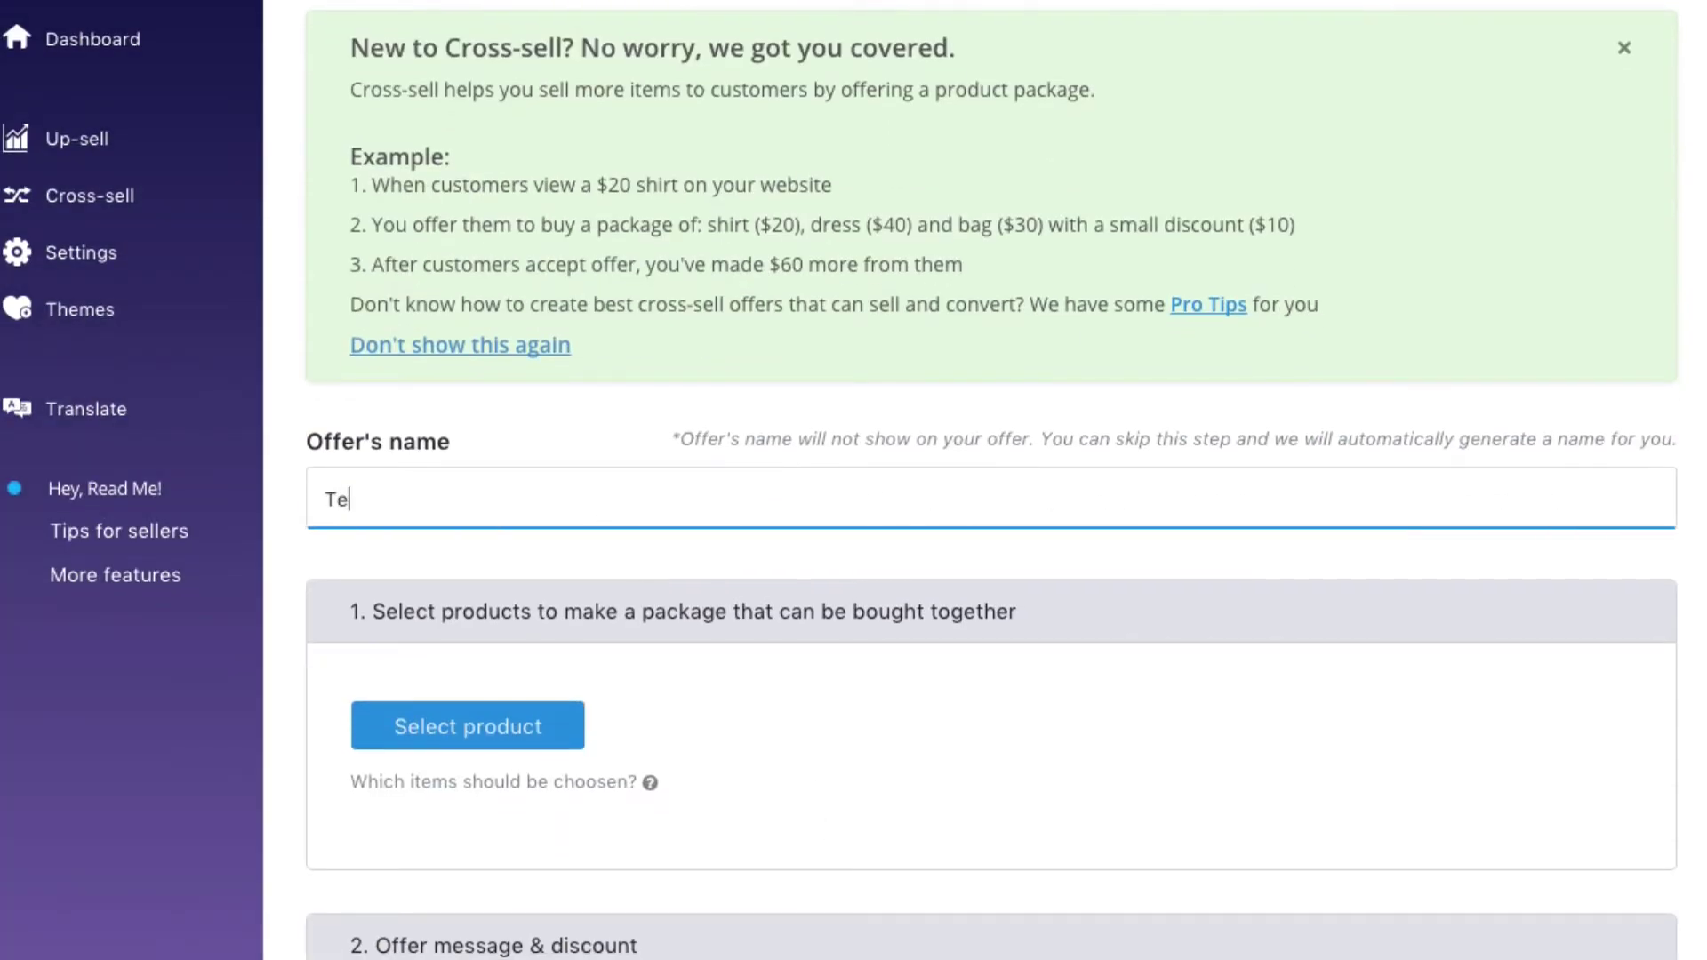
pyautogui.write('st cross-sell')
# Confirm the offer name and add the A-LINE DRESS to the cross-sell package
pyautogui.click(740, 707)
pyautogui.scroll(-2, 740, 707)
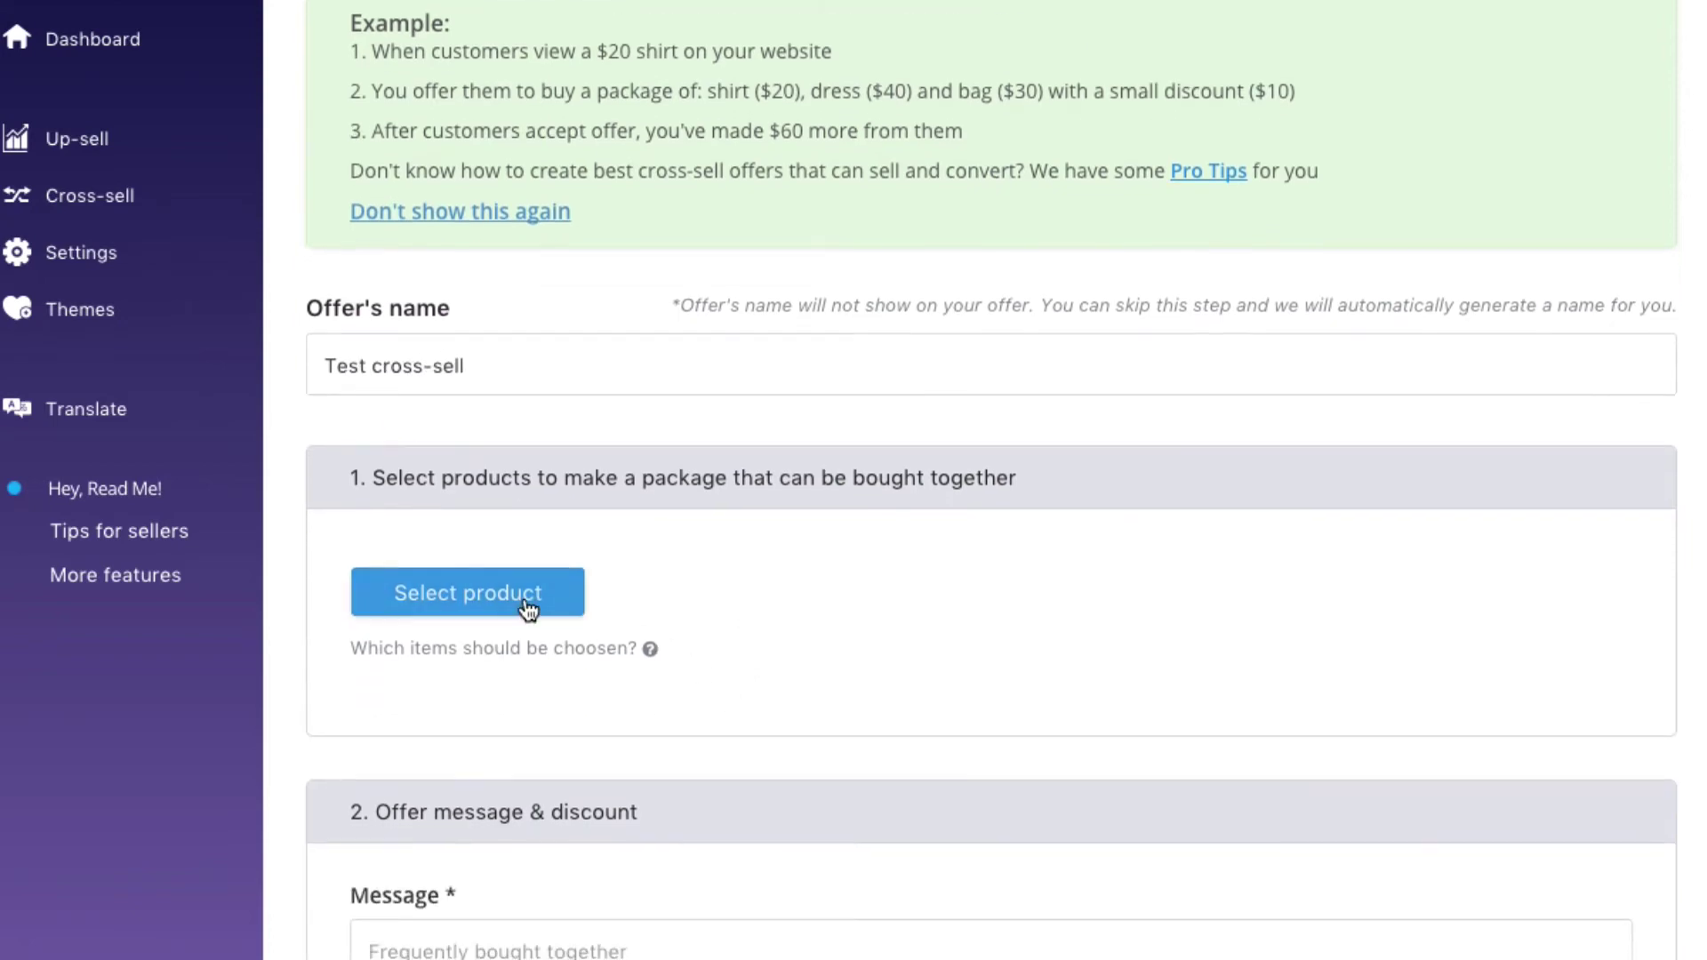
pyautogui.click(524, 596)
pyautogui.click(665, 192)
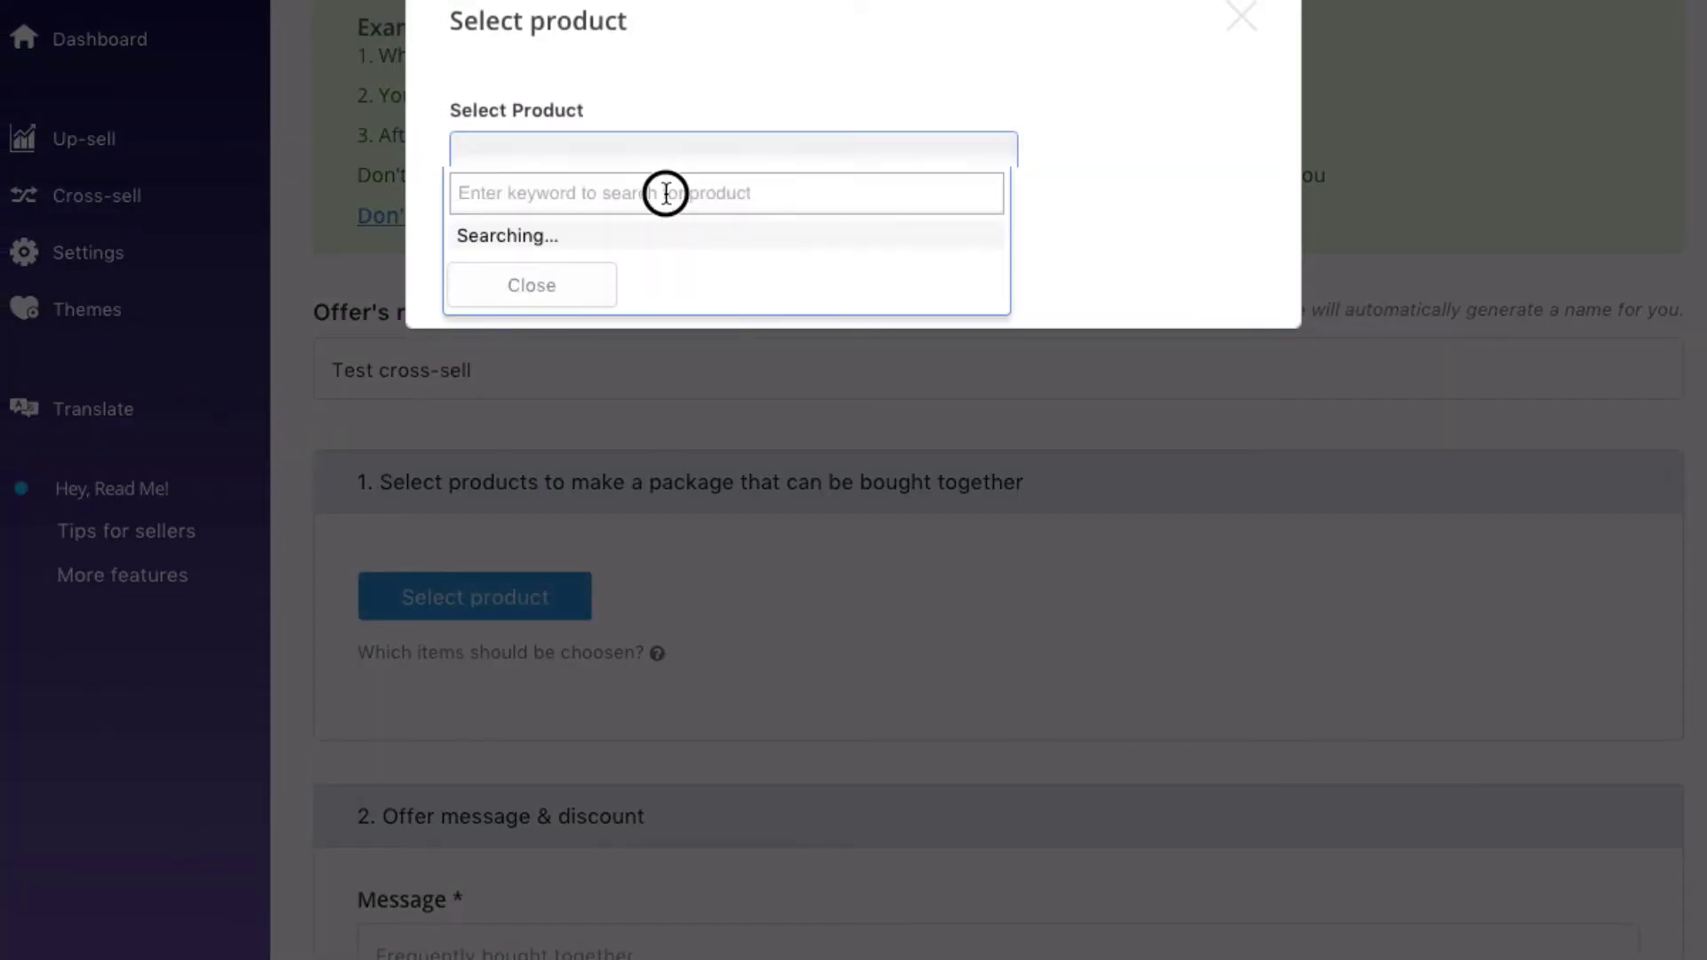
pyautogui.write('dress')
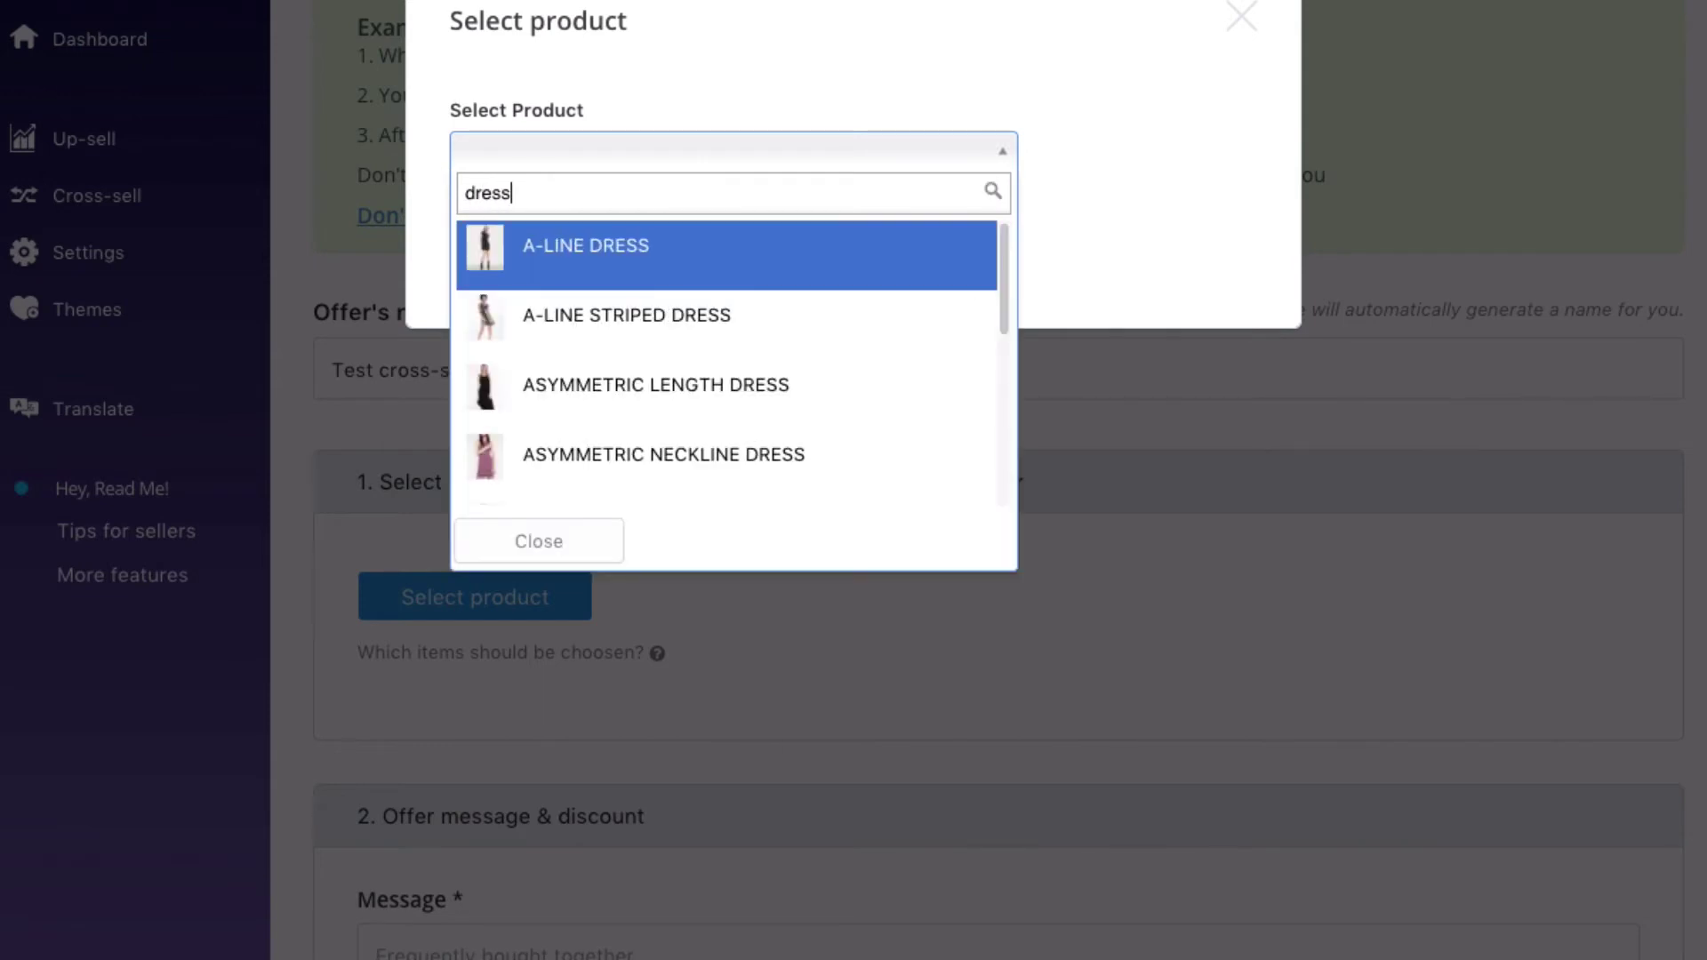
pyautogui.click(659, 258)
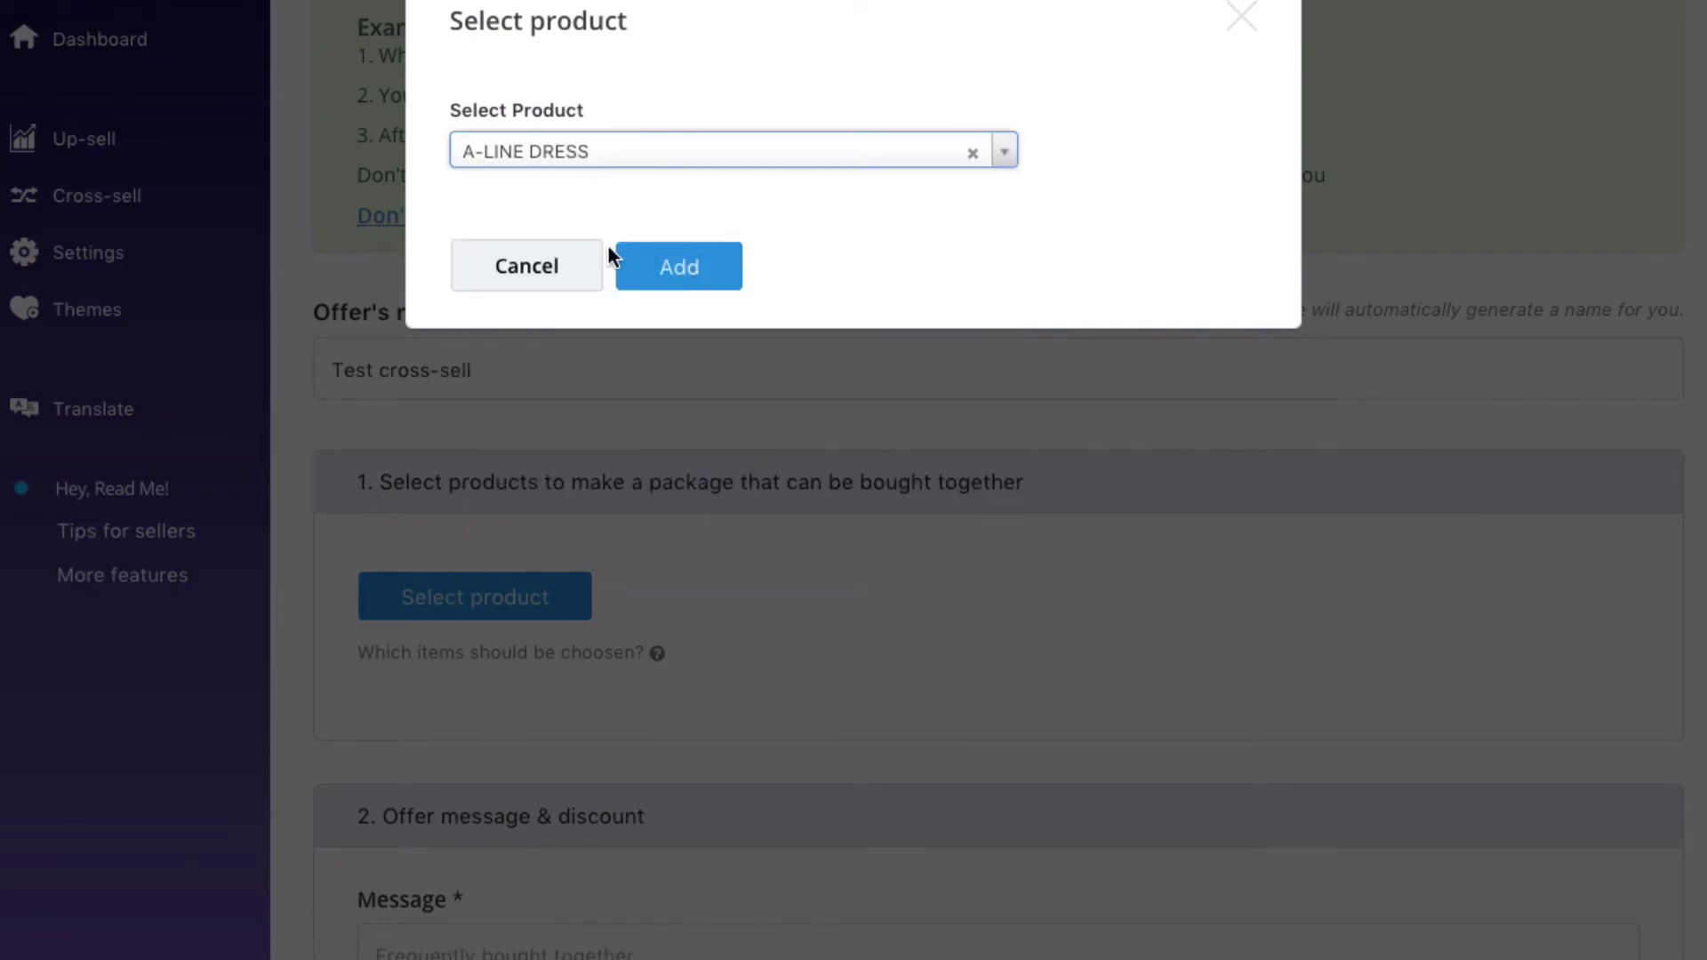
pyautogui.click(693, 267)
# Add the BLACK WIDE BRIM HAT to the package
pyautogui.click(526, 943)
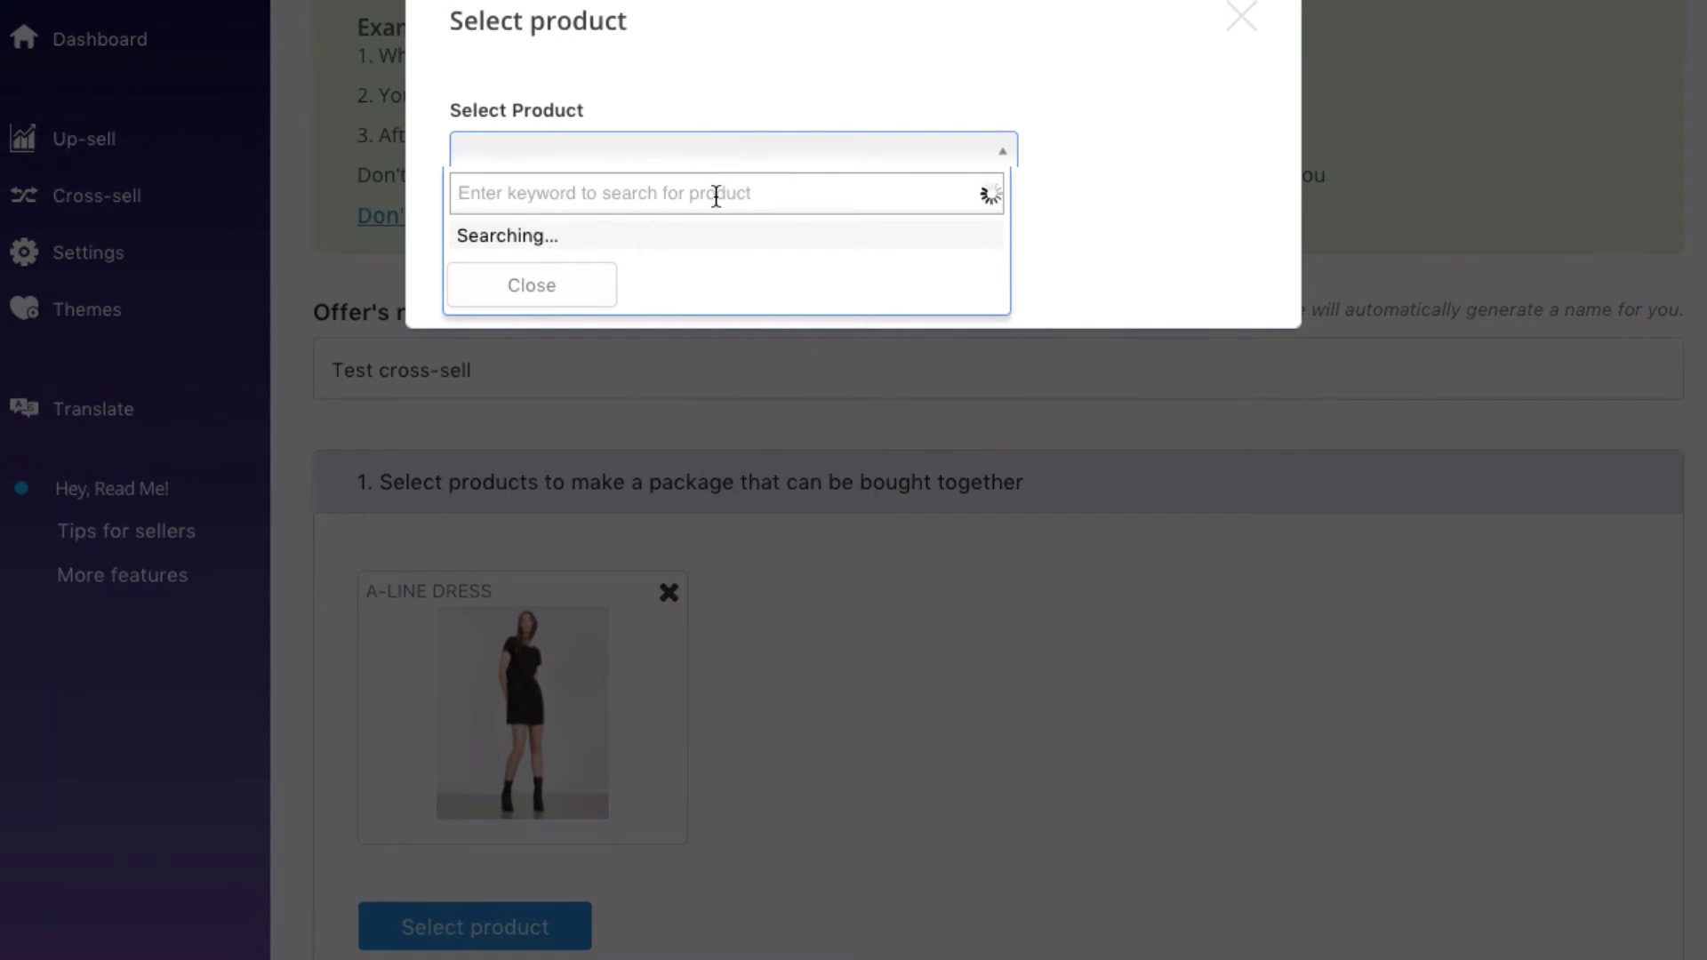
pyautogui.write('hat')
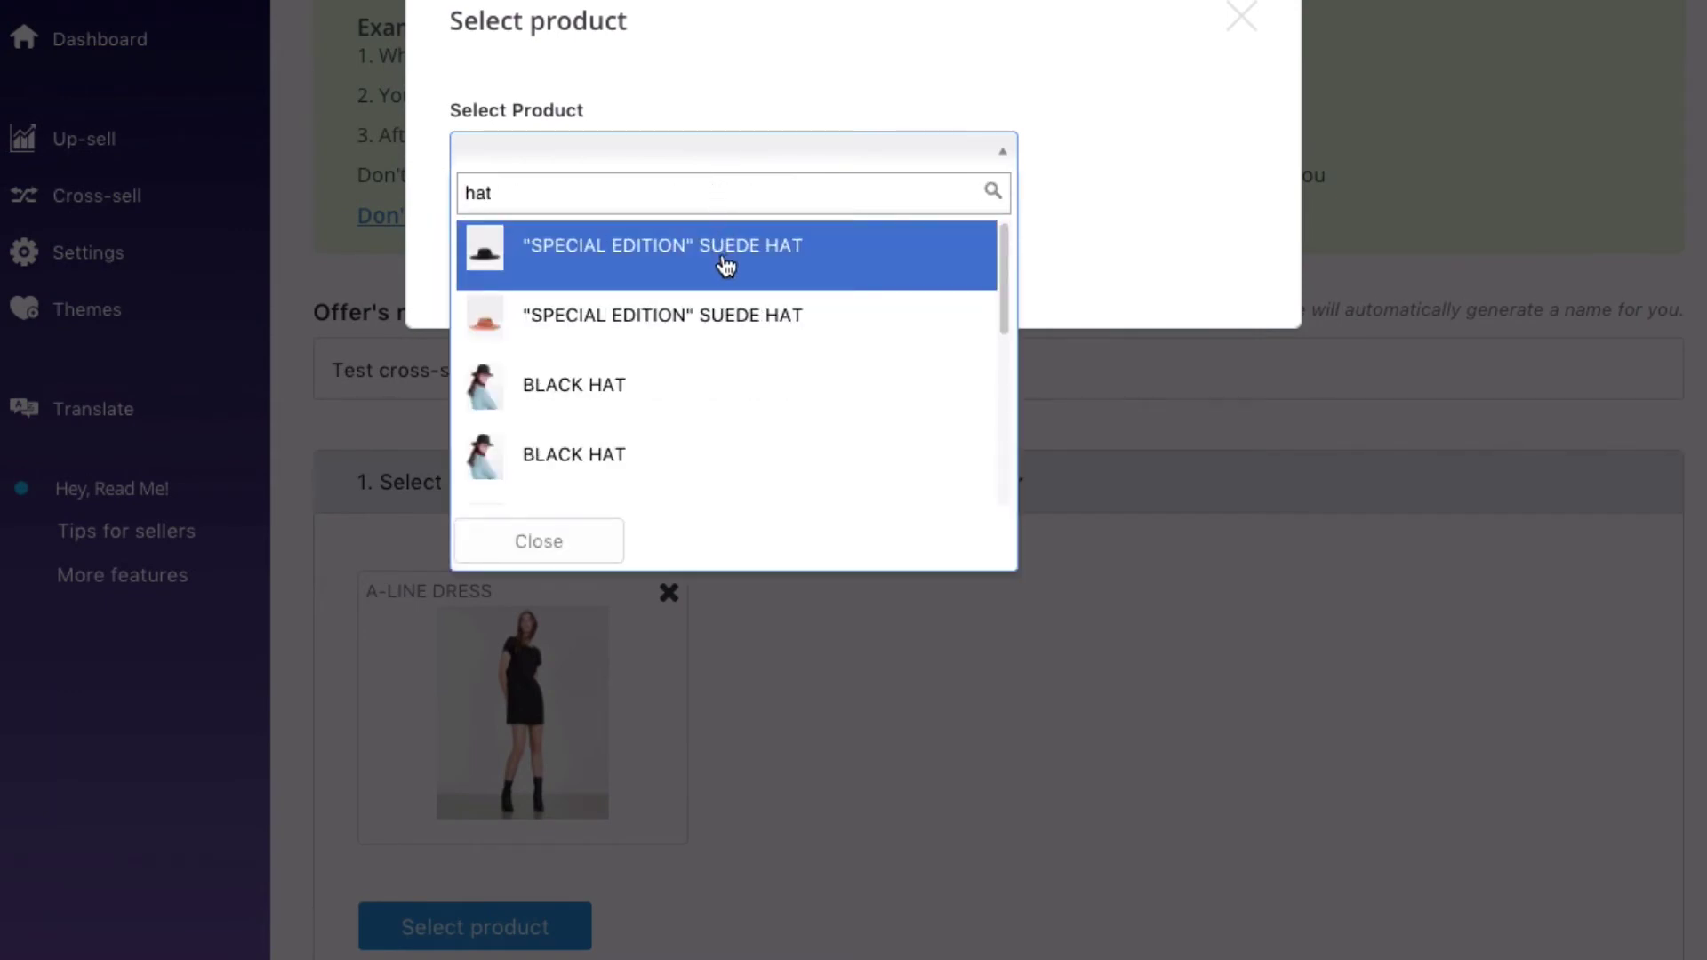
pyautogui.scroll(-3, 719, 319)
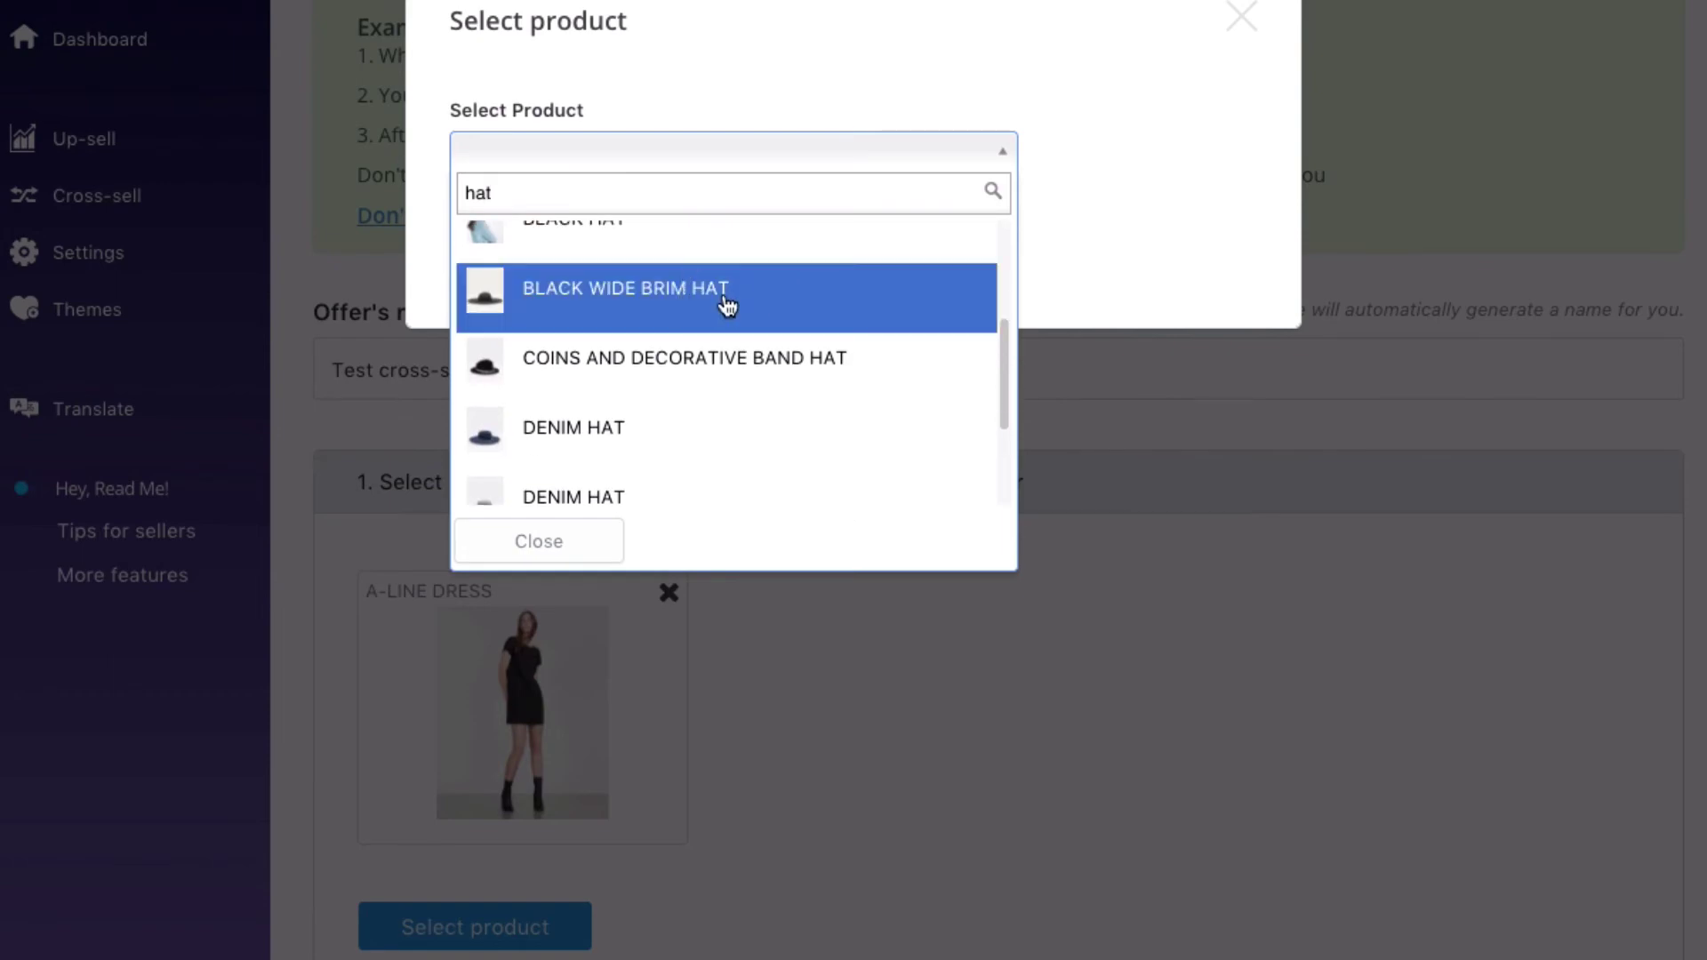
pyautogui.click(727, 305)
pyautogui.click(712, 271)
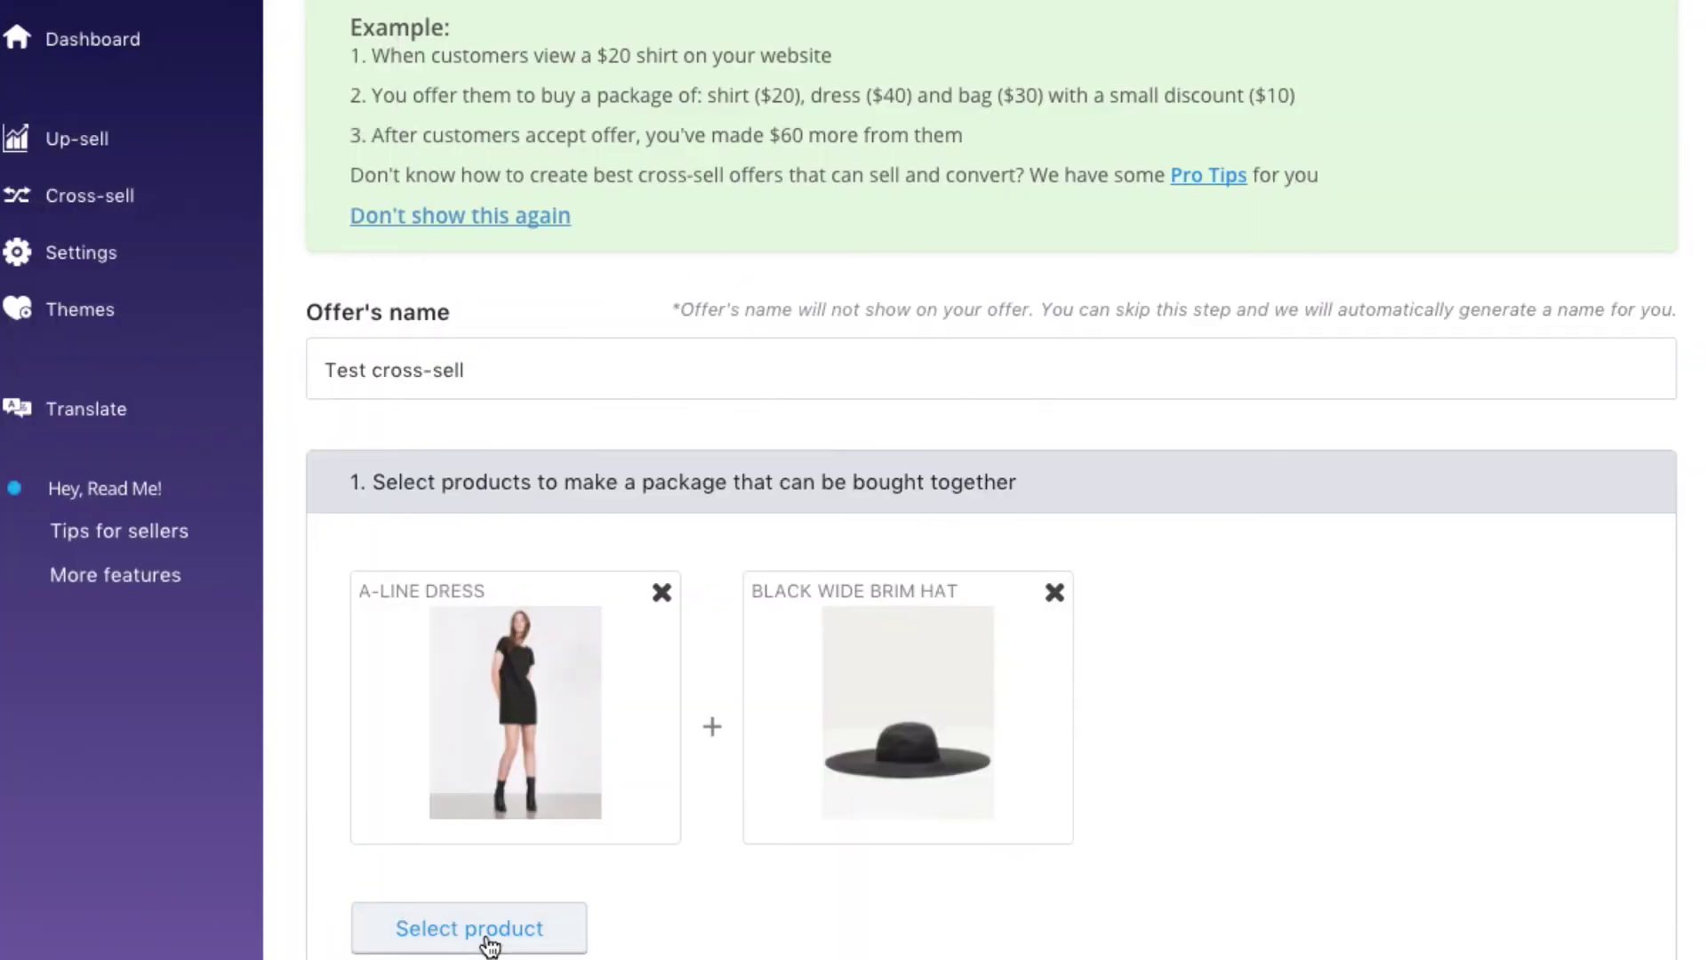
# Add the 2-PACK OF CHOKERS to the package
pyautogui.click(490, 945)
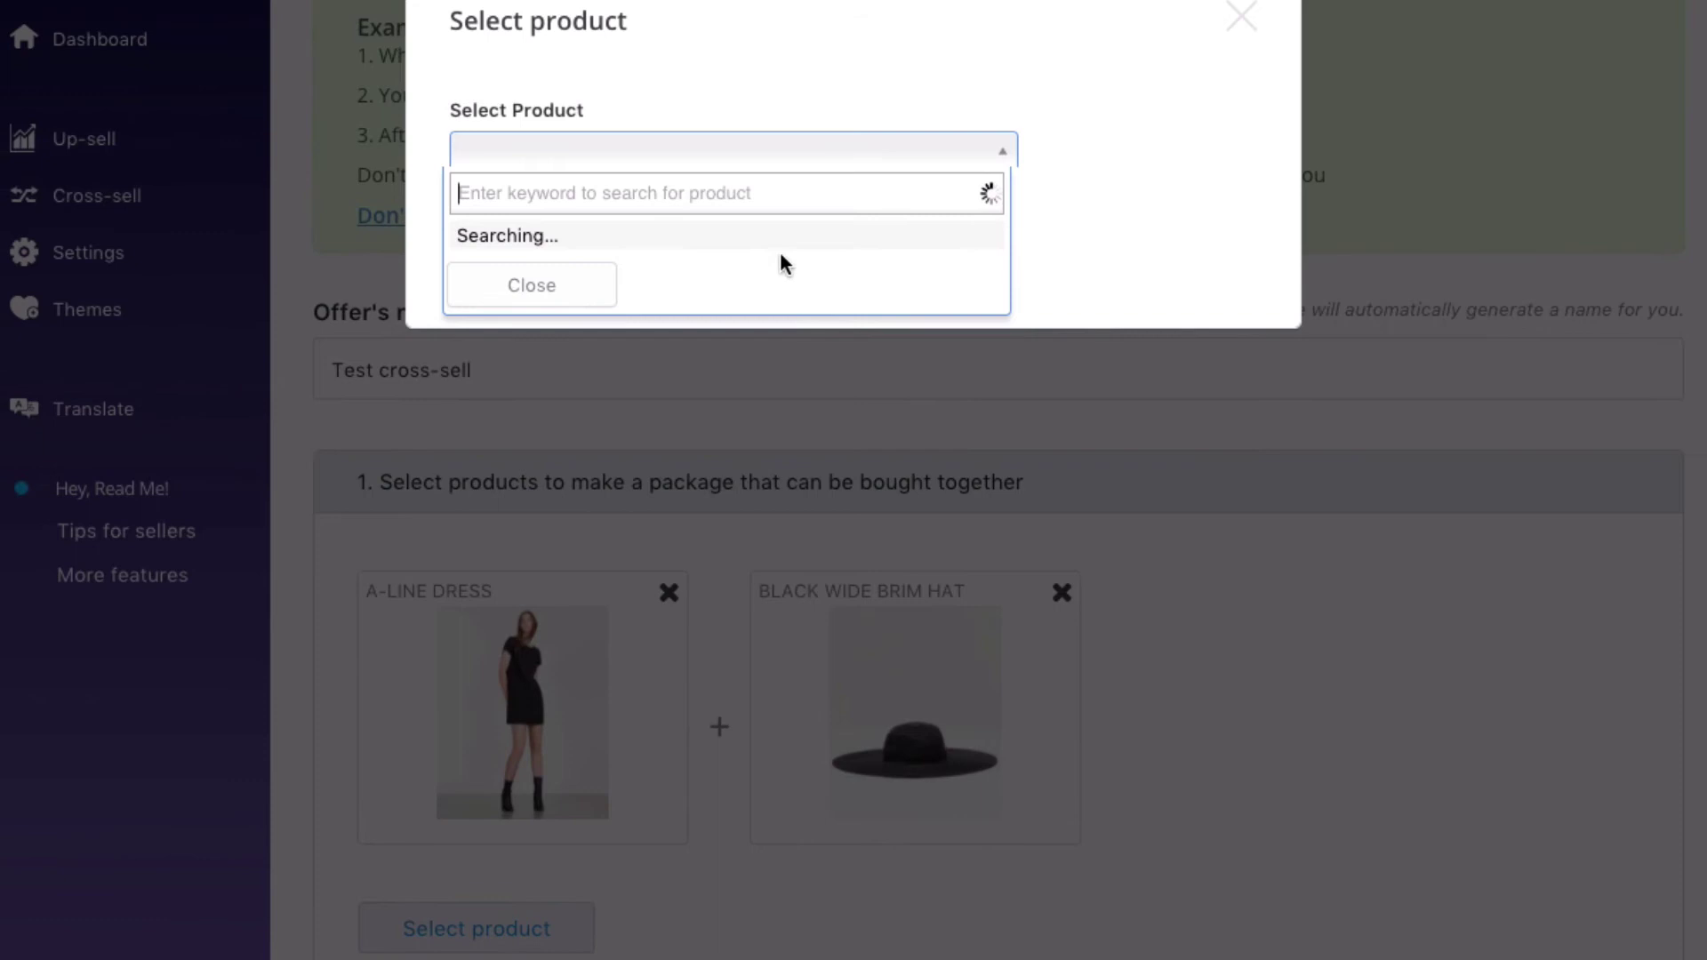
pyautogui.write('chokle')
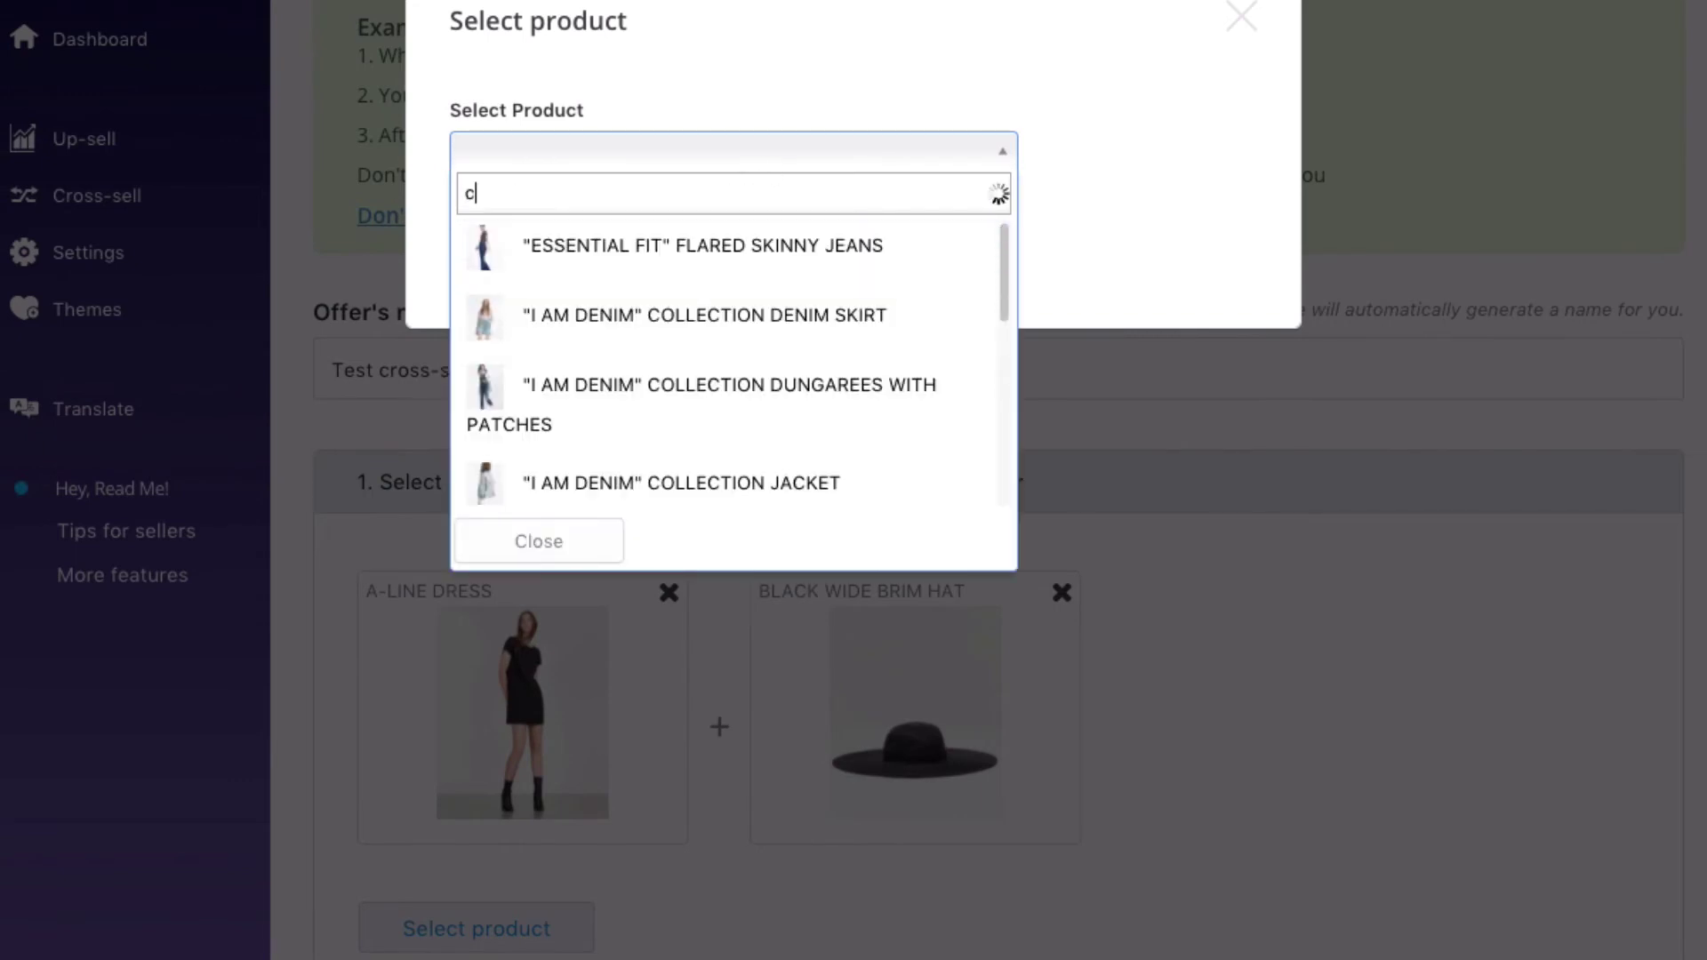
pyautogui.press('BackSpace')
pyautogui.press('BackSpace')
pyautogui.write('er')
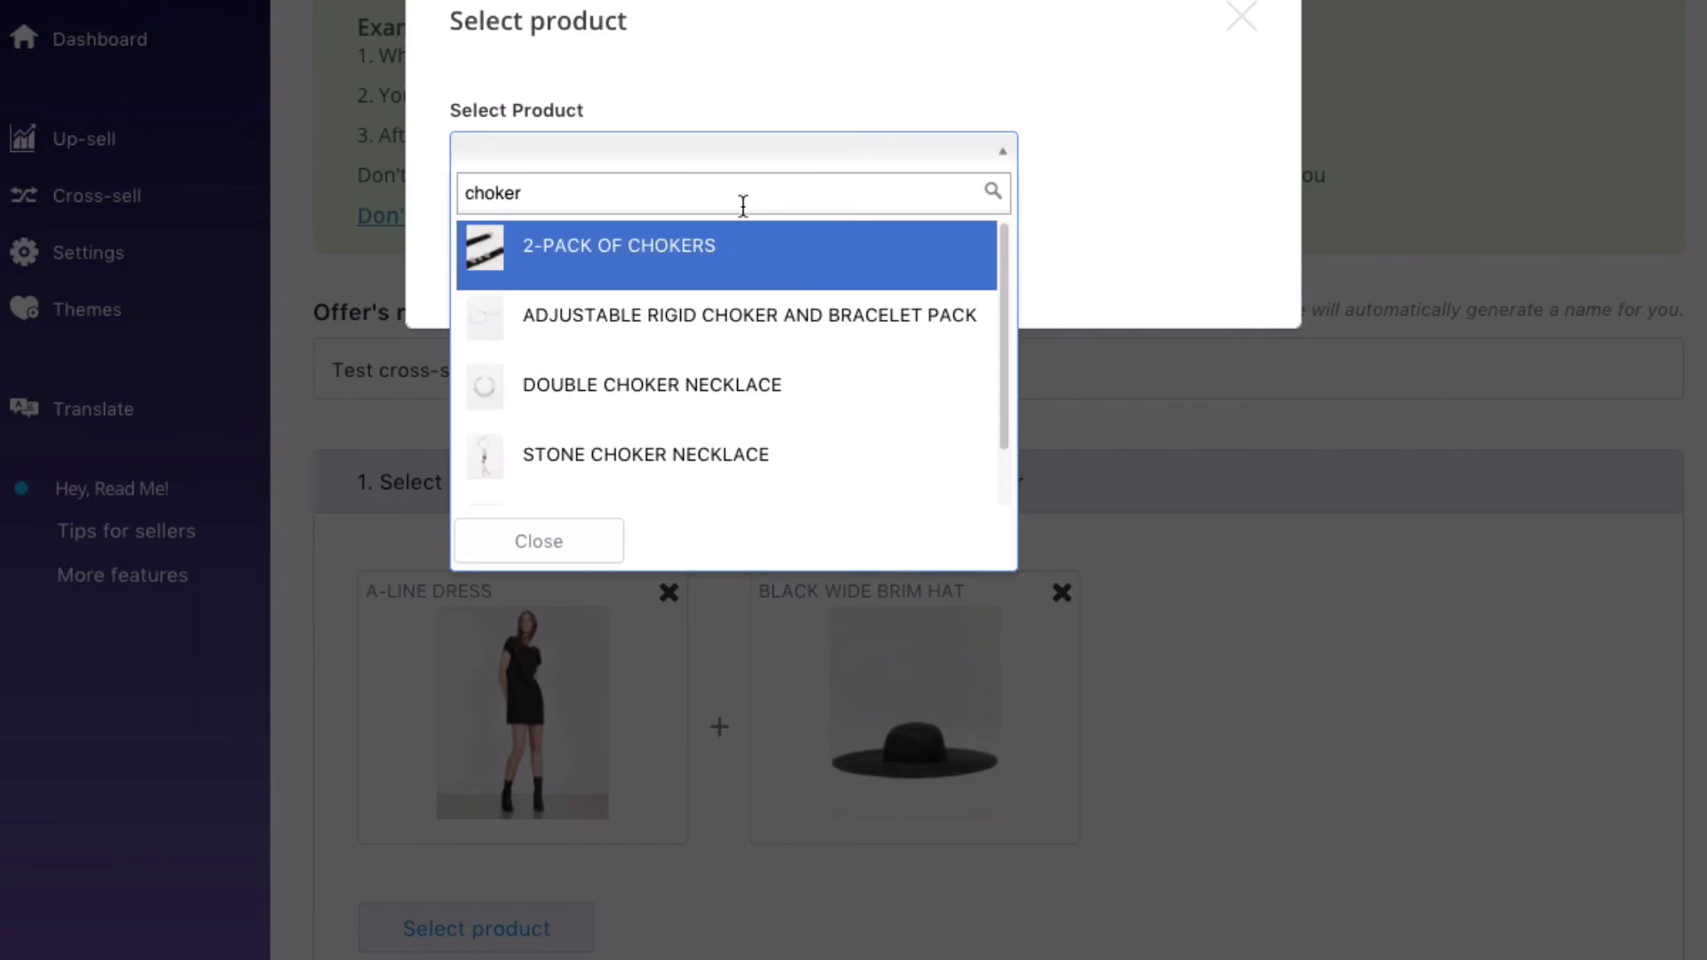
pyautogui.click(709, 258)
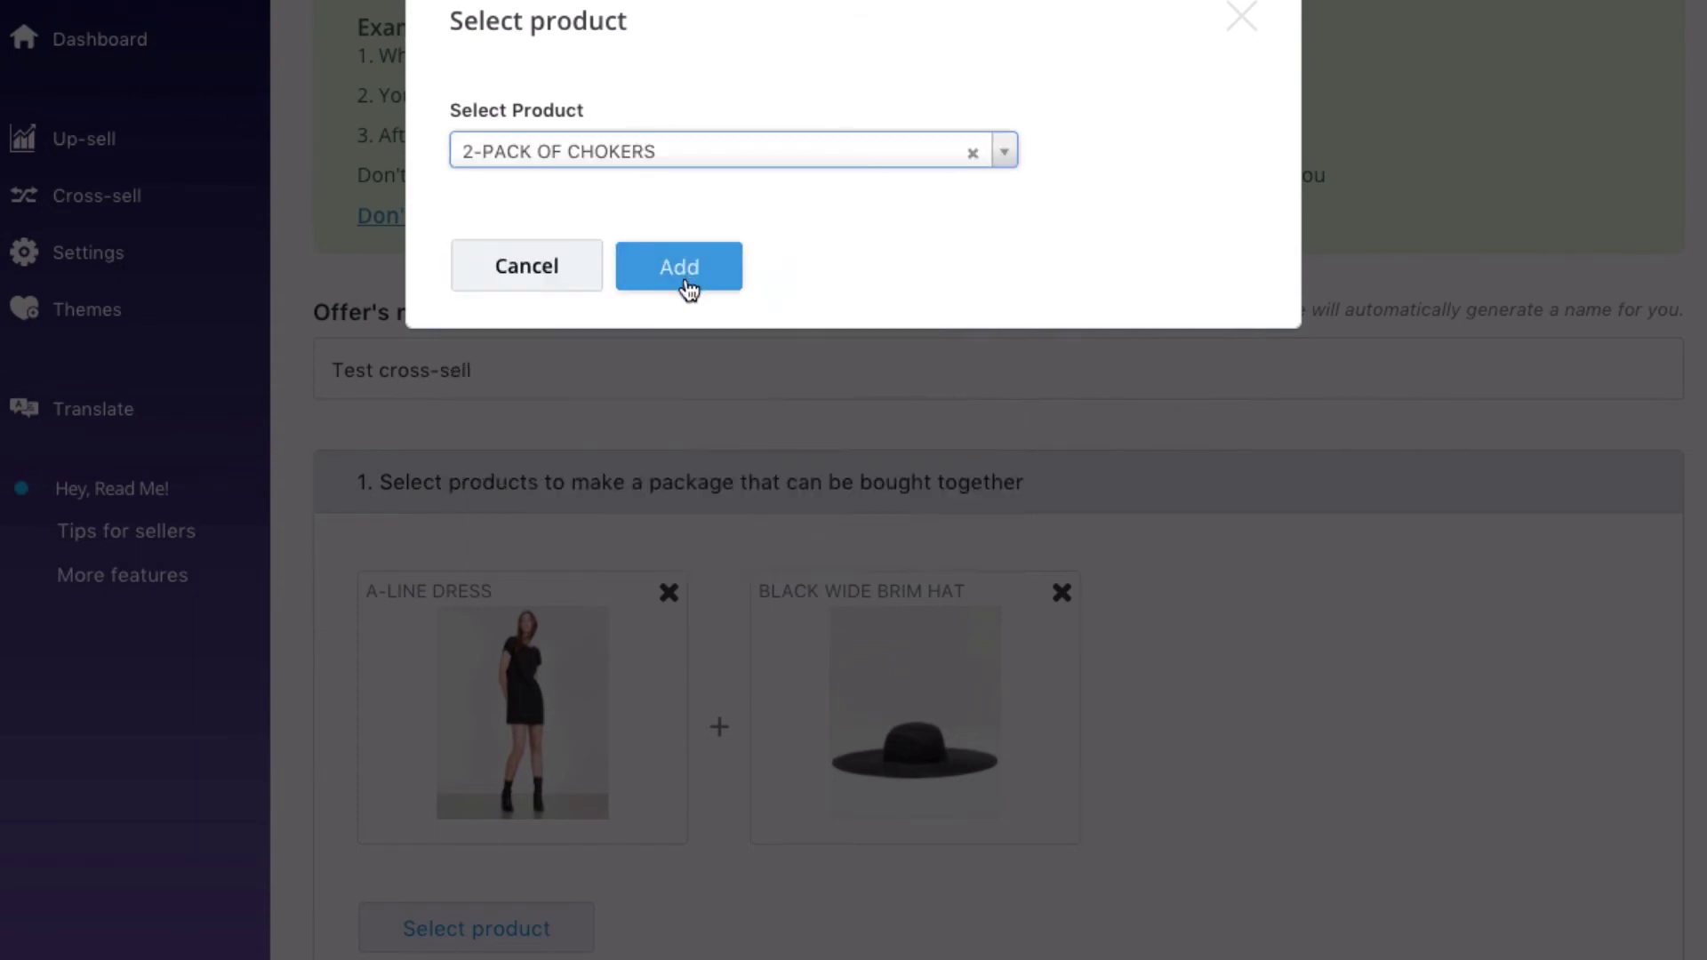
pyautogui.click(687, 283)
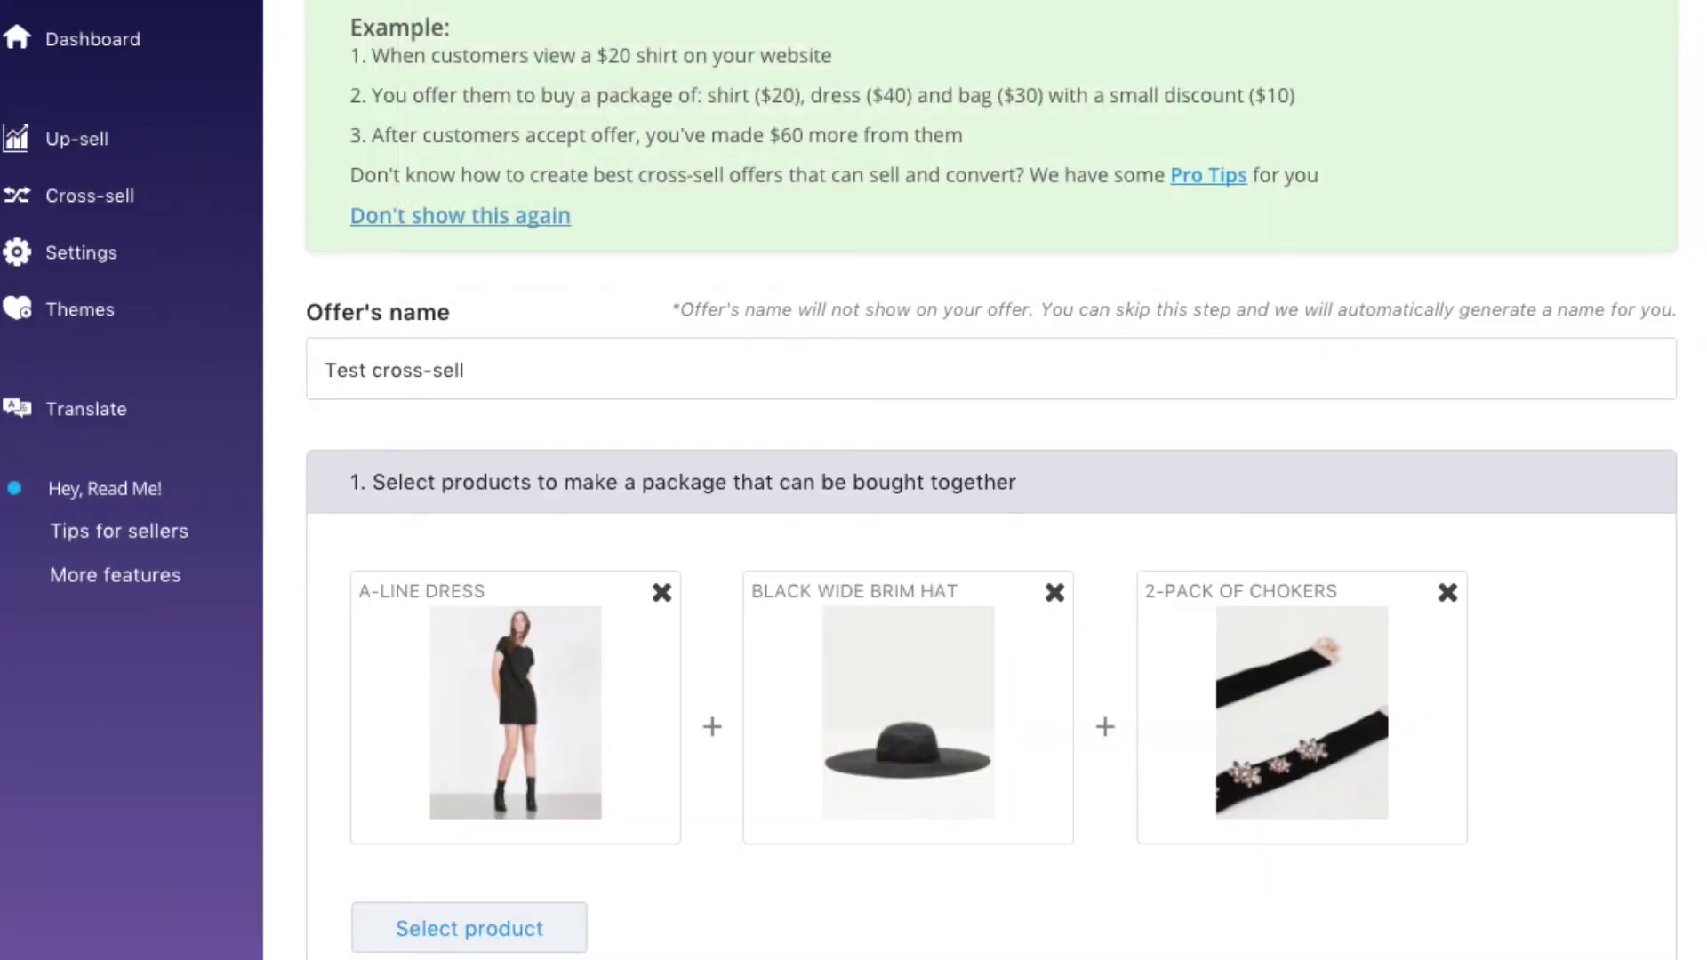
# Use 'Special deal of the day' as the cross-sell offer message
pyautogui.scroll(-3, 811, 861)
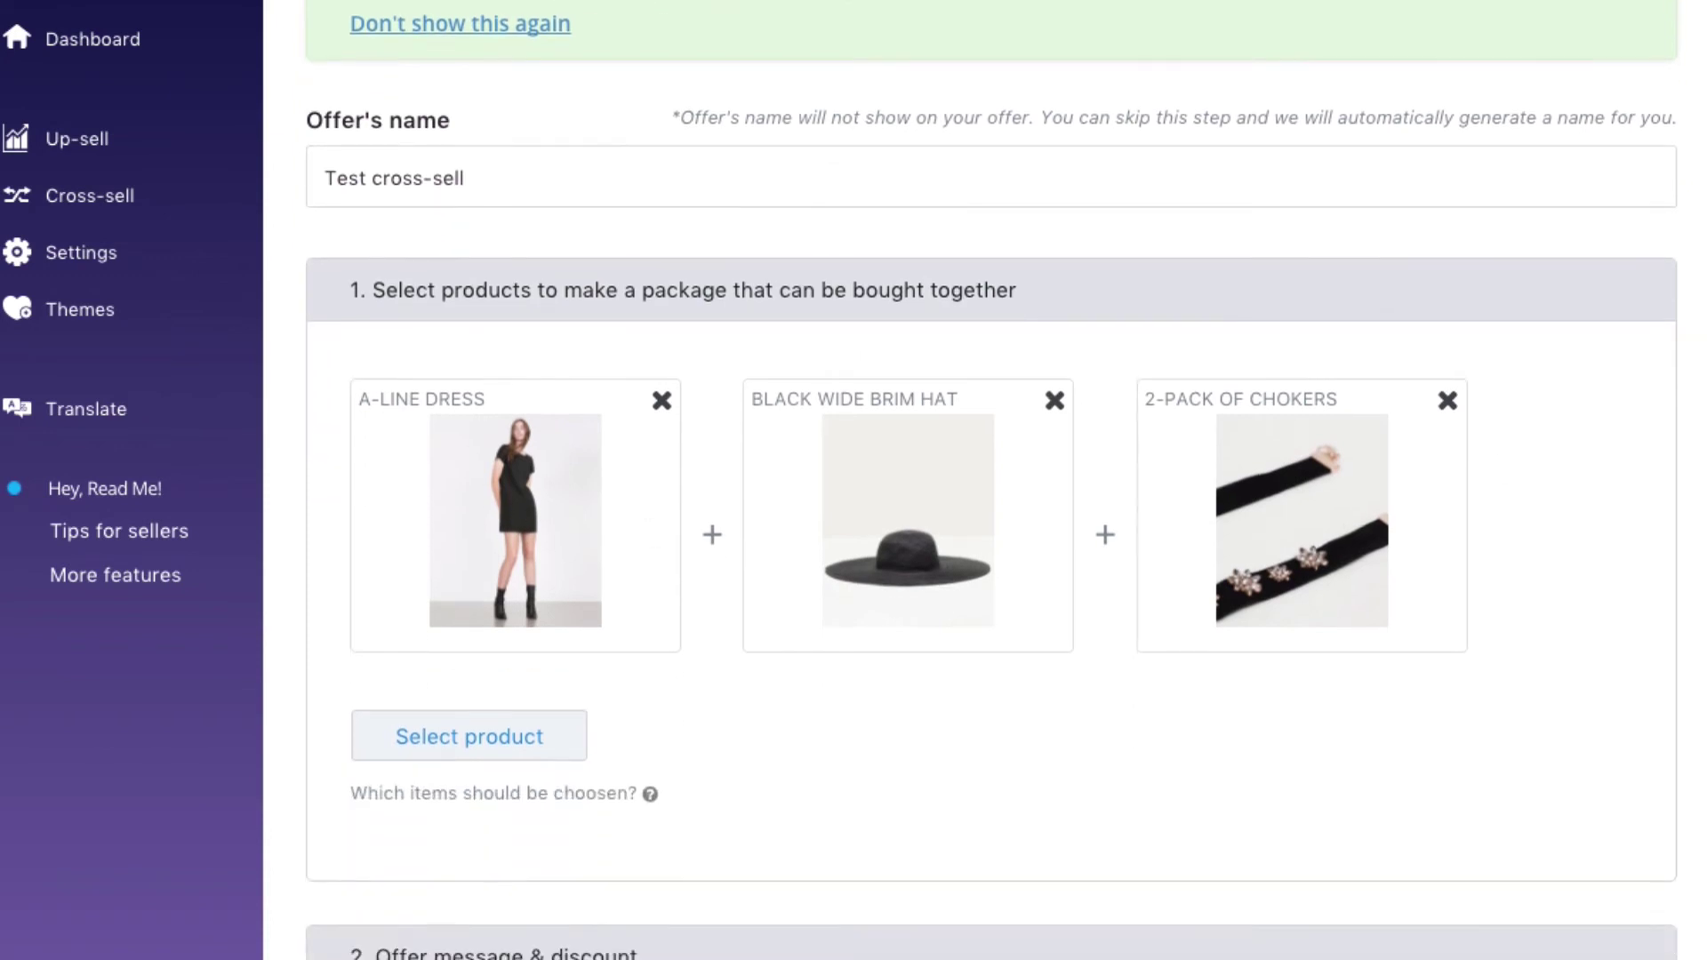
pyautogui.scroll(-5, 1396, 783)
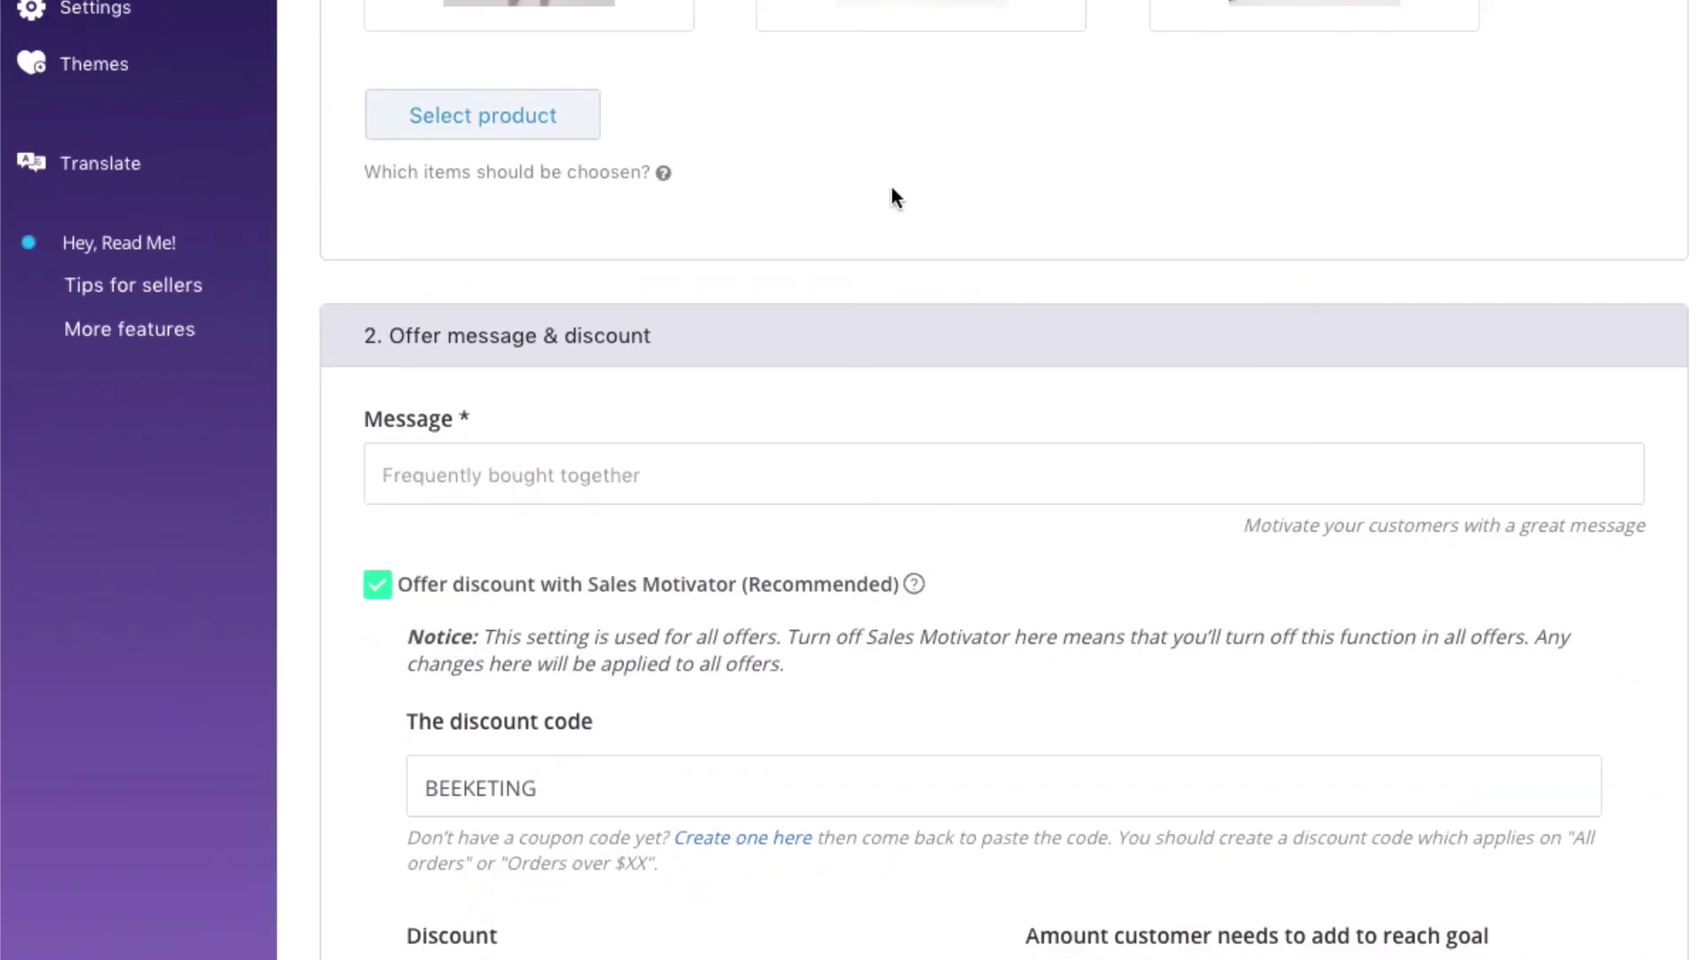
pyautogui.scroll(-2, 893, 197)
pyautogui.click(710, 394)
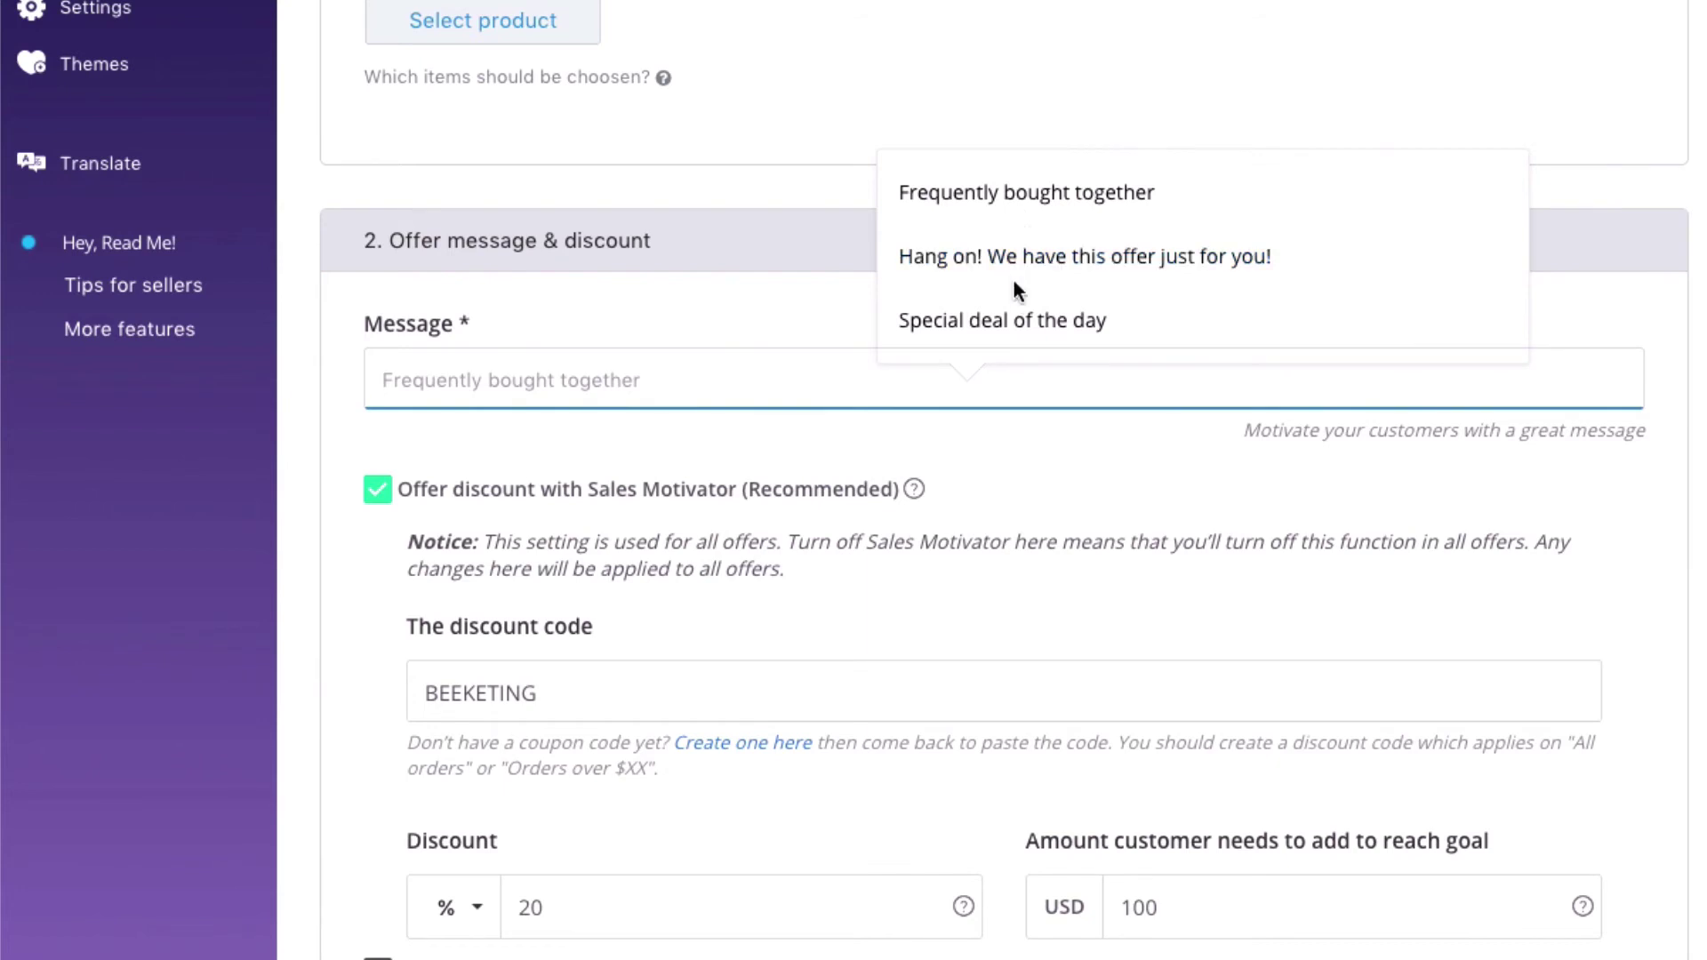
pyautogui.click(1015, 322)
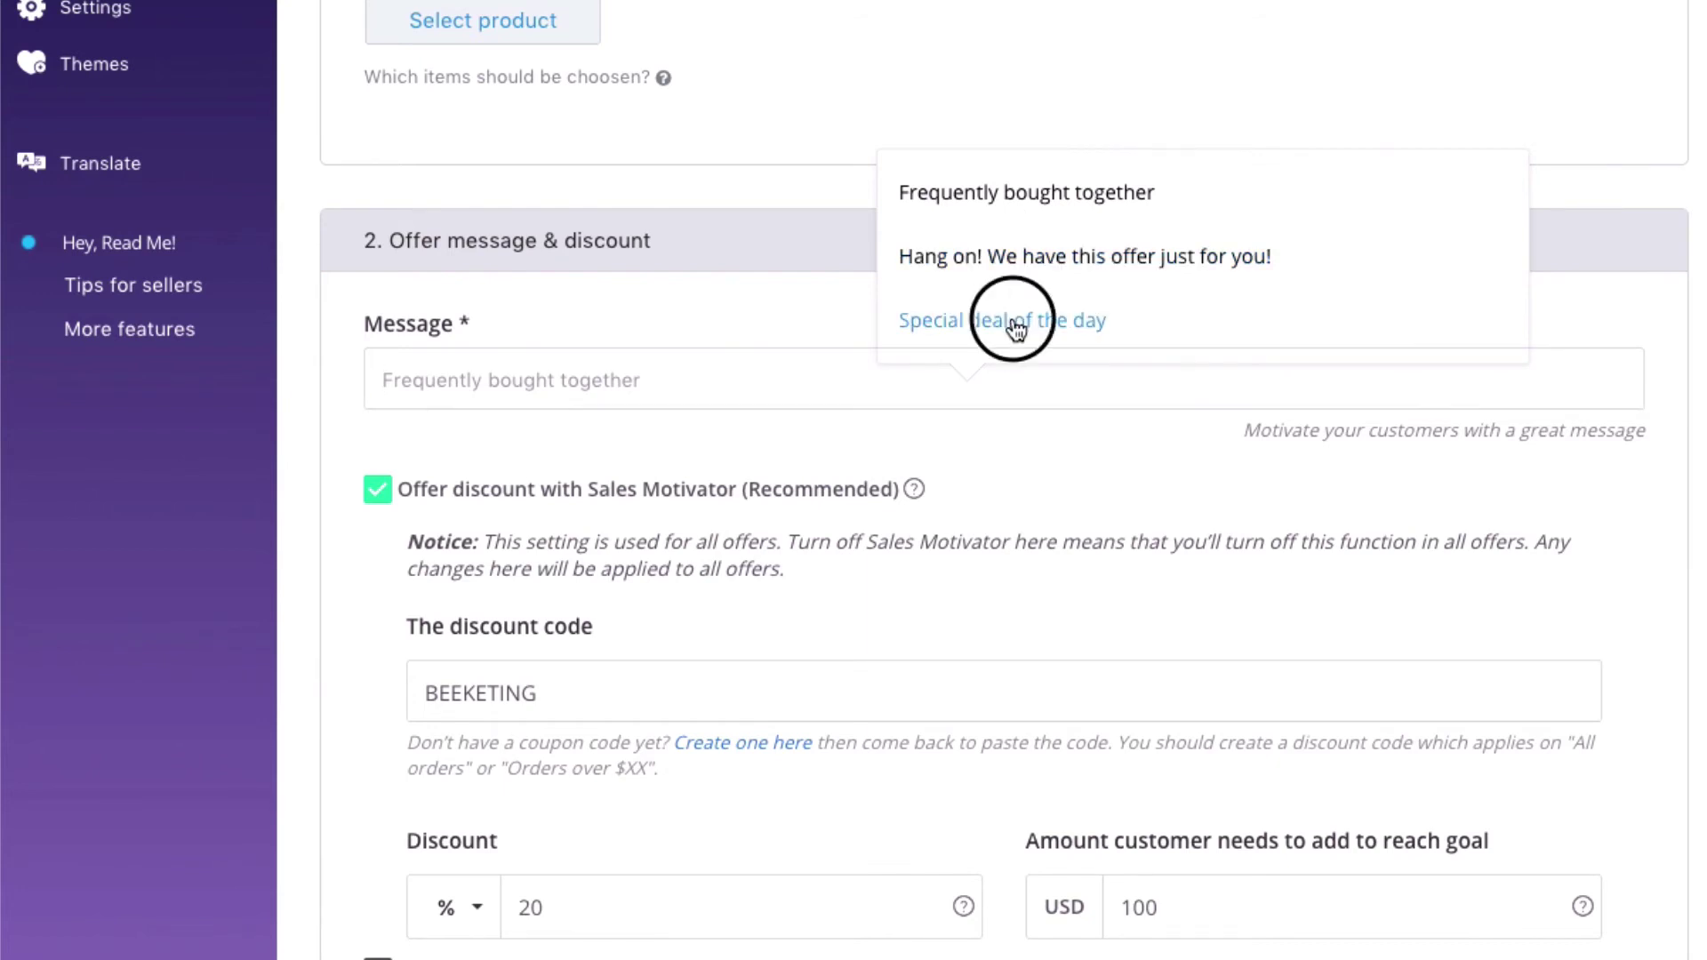
# Toggle the Sales Motivator discount several times, ending with it enabled
pyautogui.scroll(-2, 1027, 480)
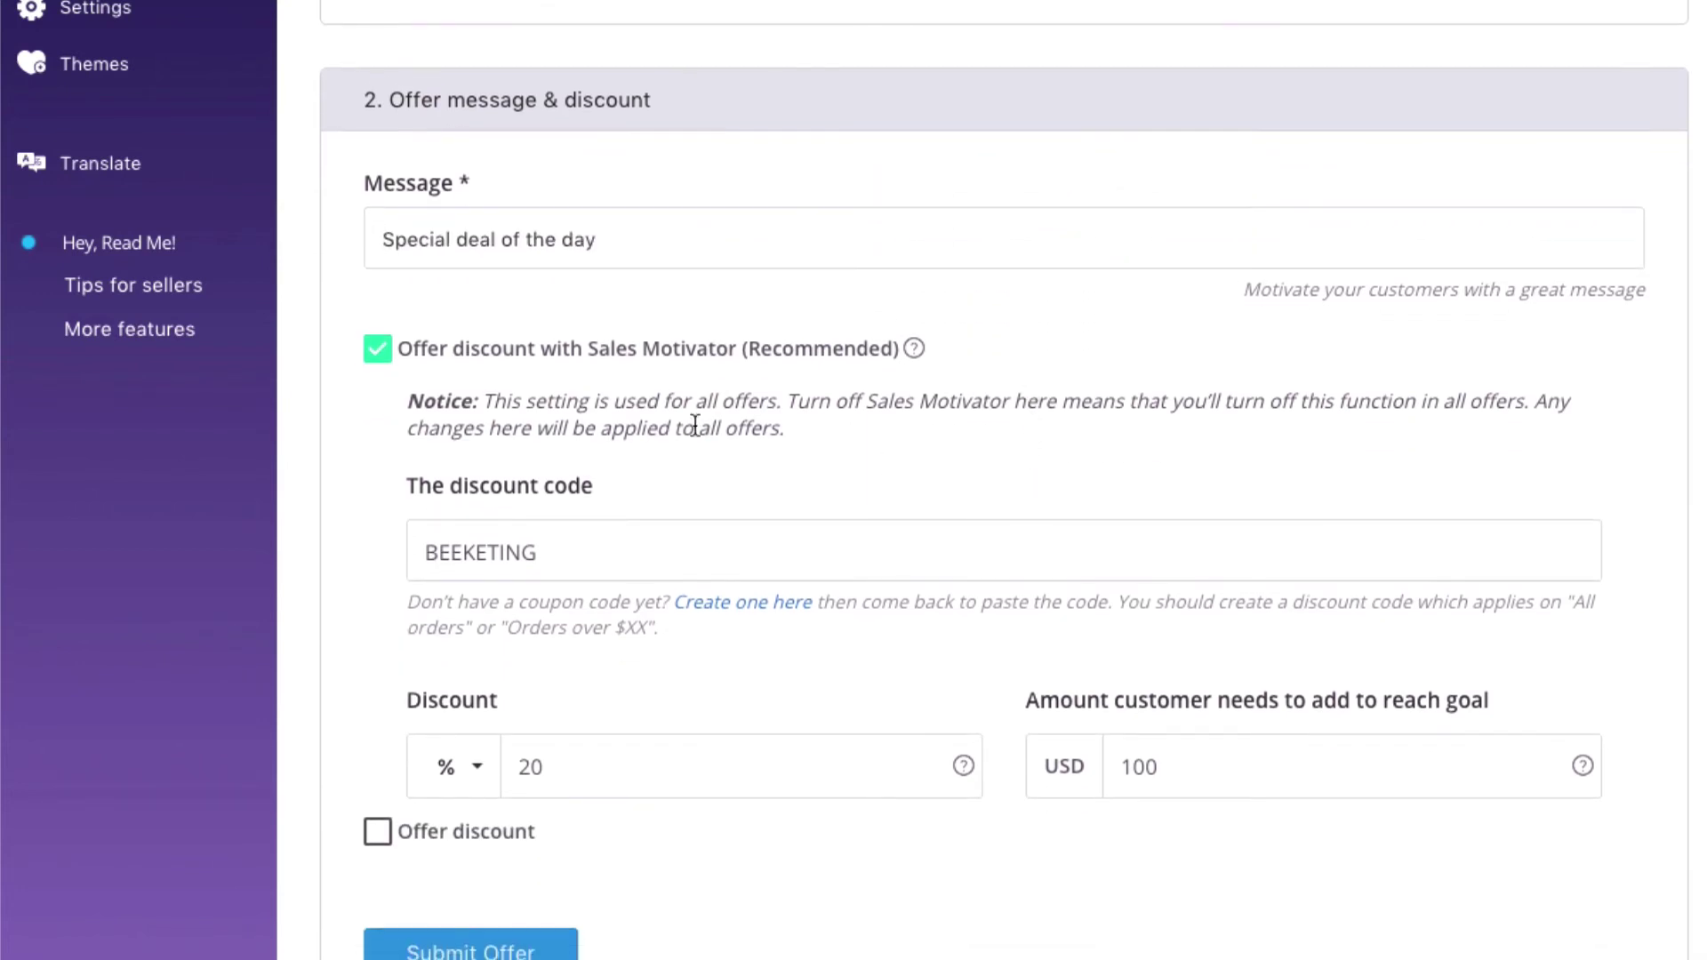
pyautogui.click(379, 351)
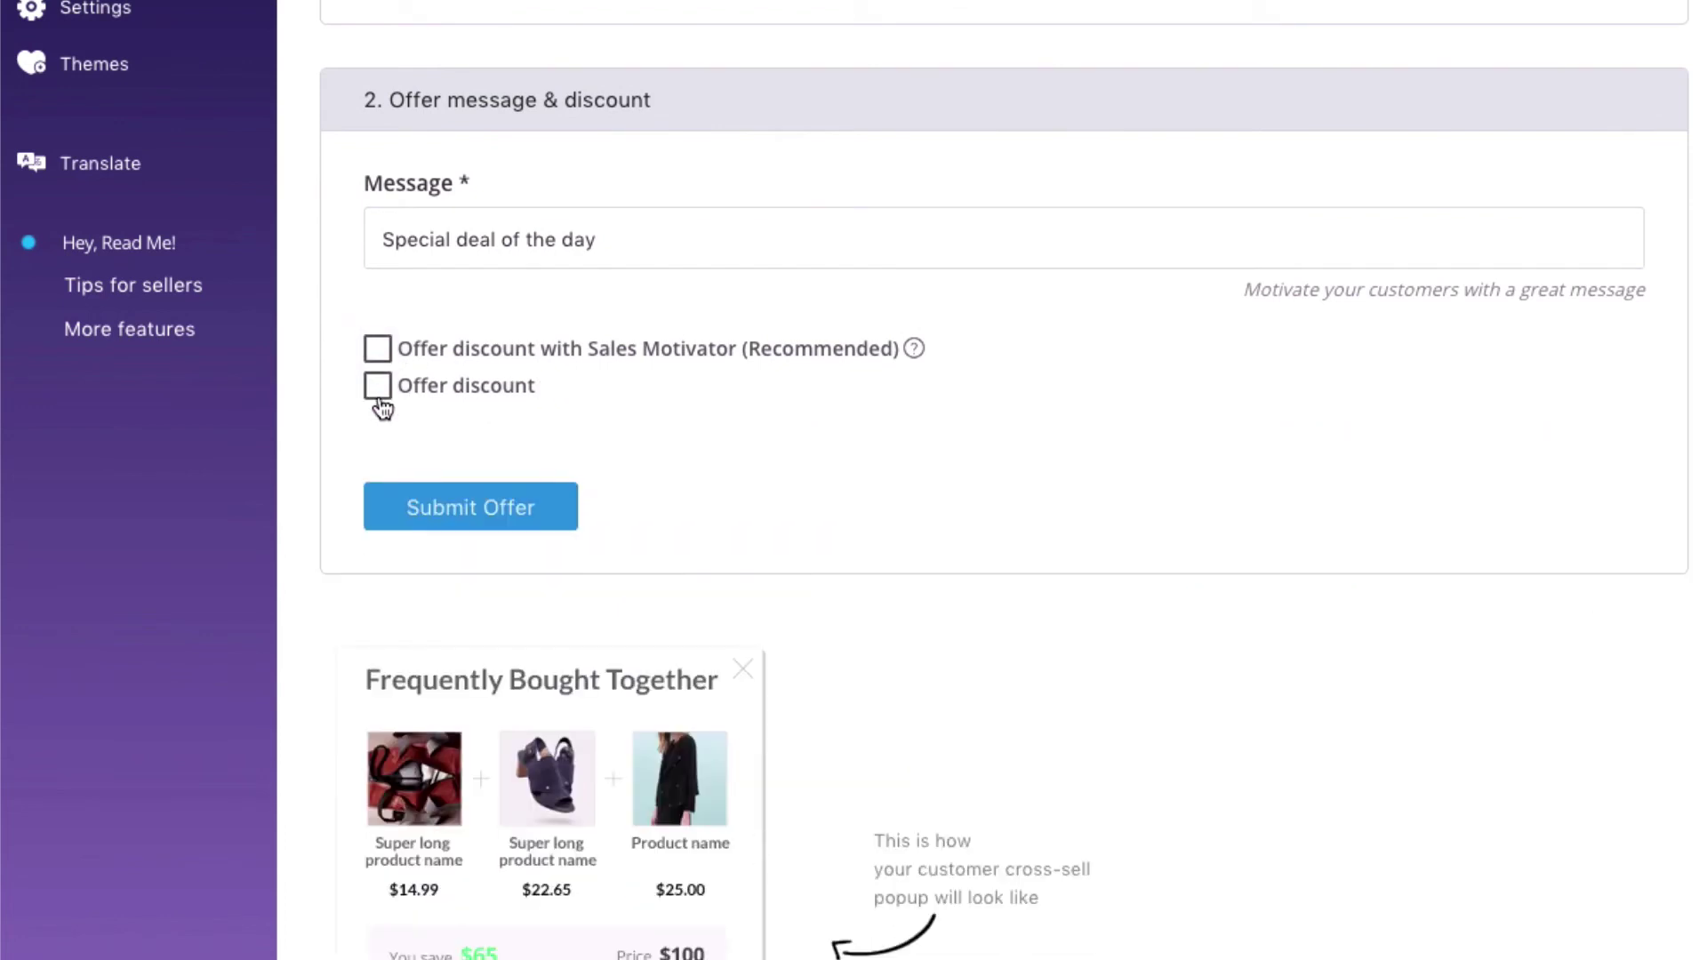
pyautogui.click(378, 349)
pyautogui.click(377, 388)
pyautogui.click(379, 351)
pyautogui.click(381, 354)
pyautogui.click(381, 354)
# Turn on a discount for this bundle offer
pyautogui.scroll(-2, 698, 365)
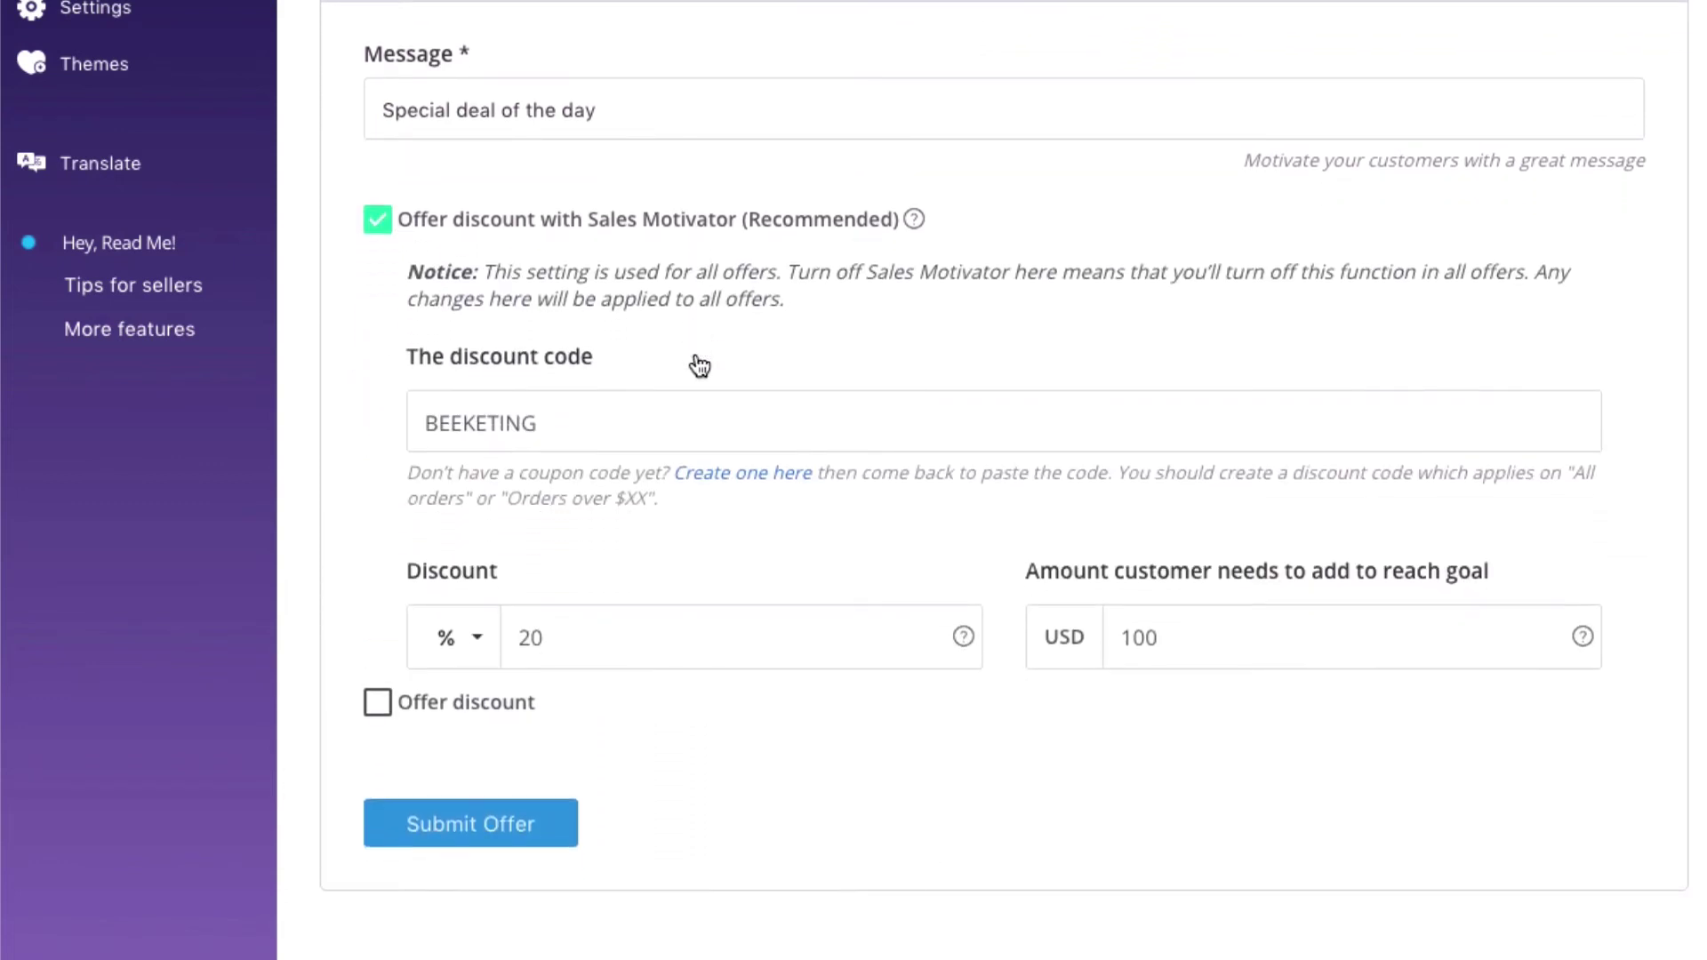
pyautogui.scroll(-1, 713, 361)
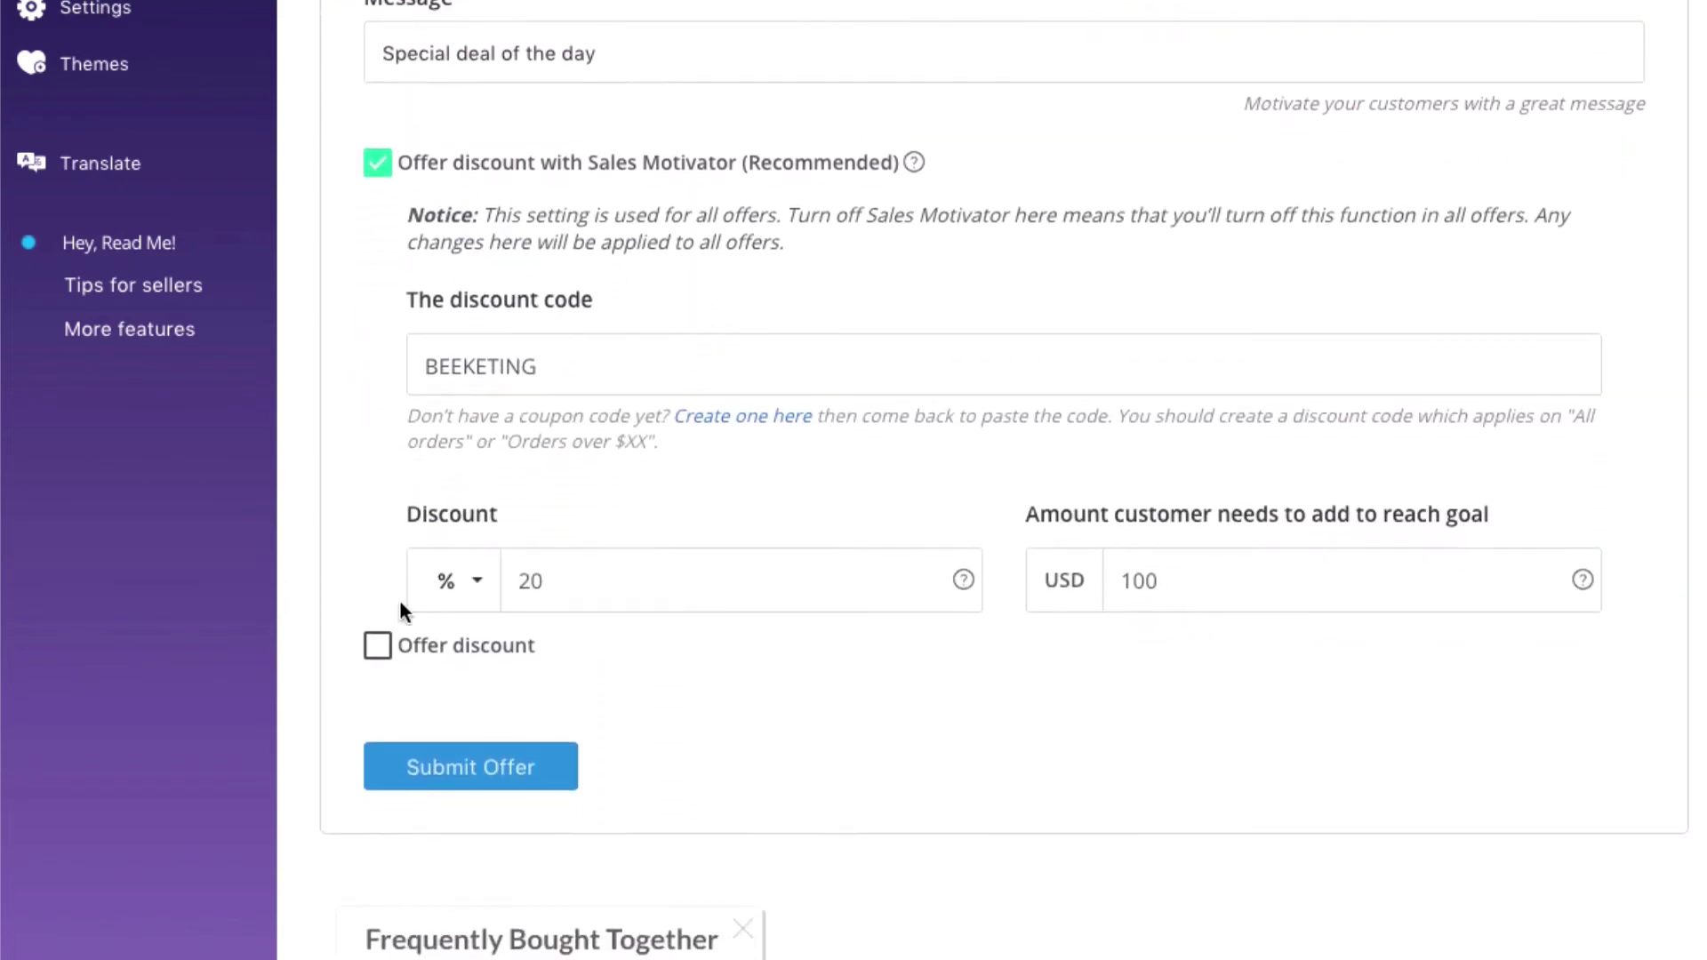
pyautogui.click(378, 646)
pyautogui.scroll(-2, 805, 578)
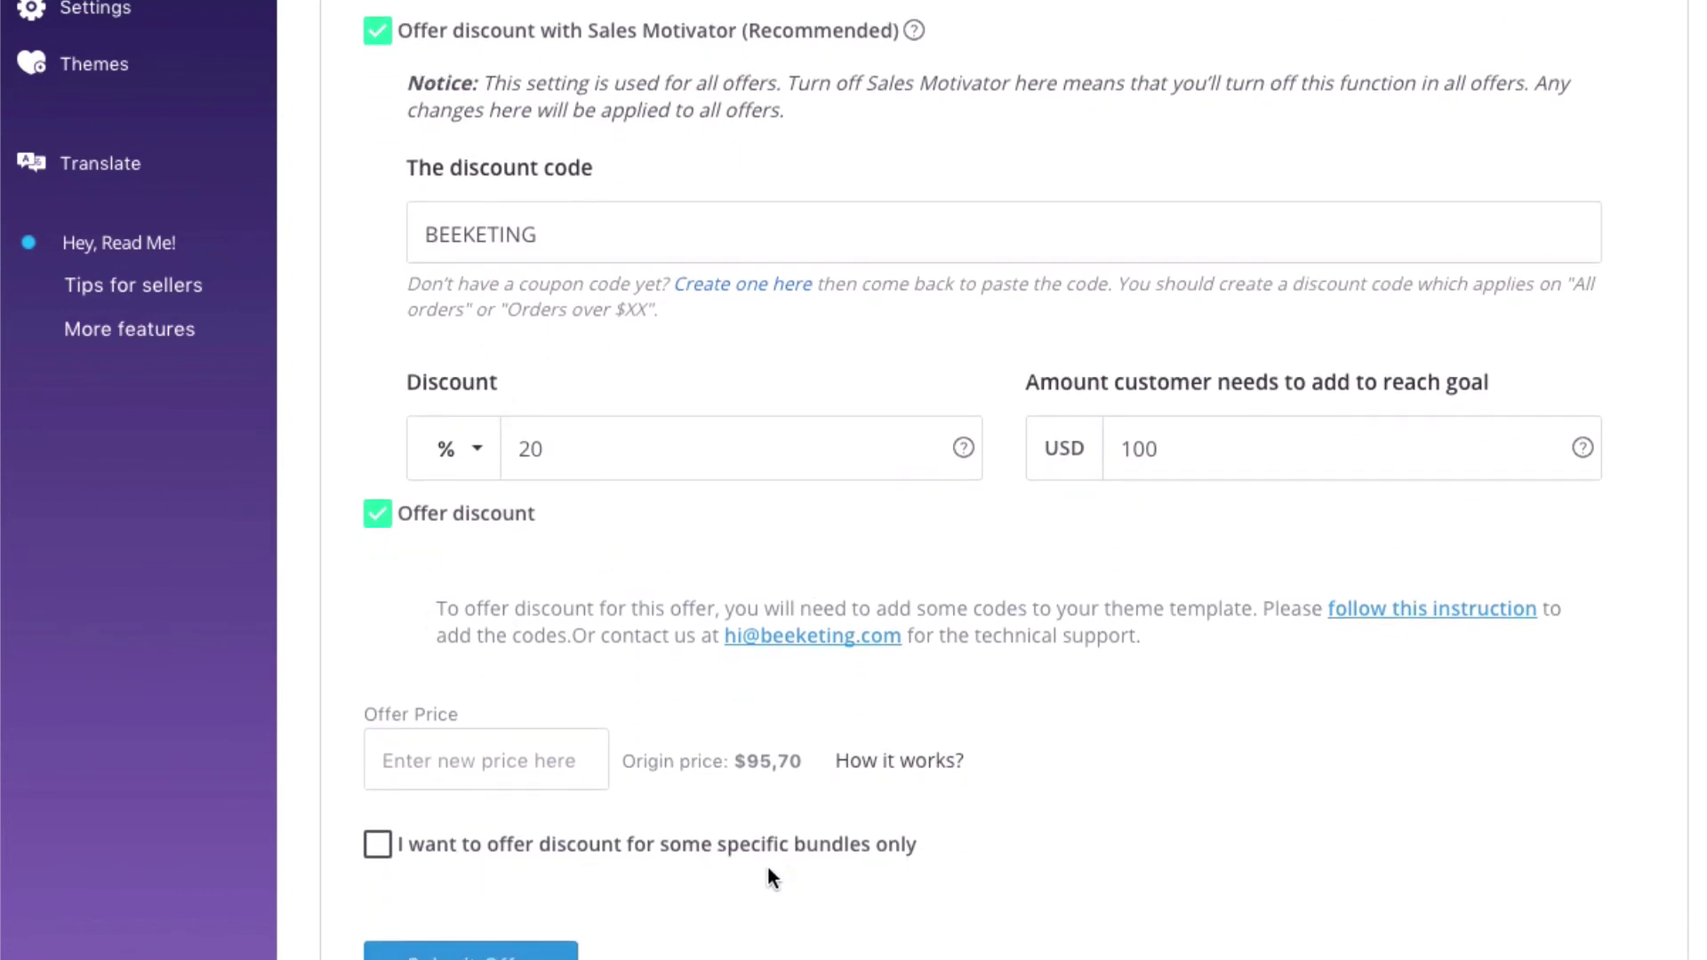
# Limit the discount to specific bundles: dress size S, hat size M, chokers size L
pyautogui.click(390, 856)
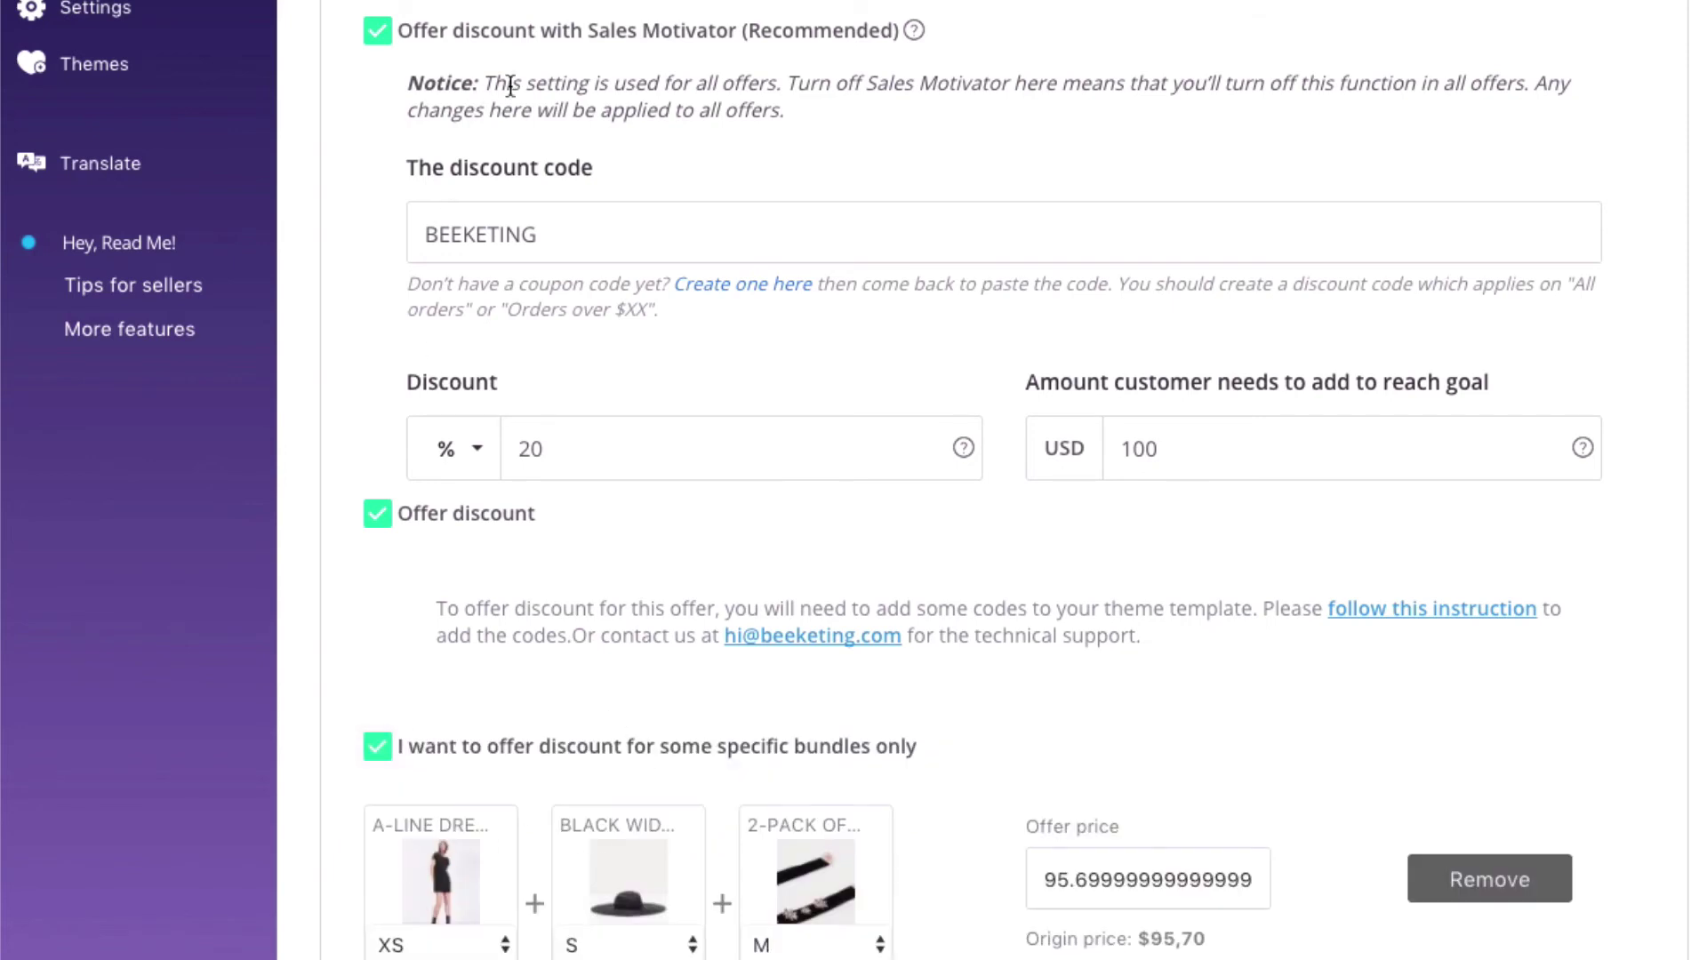
pyautogui.scroll(-3, 565, 529)
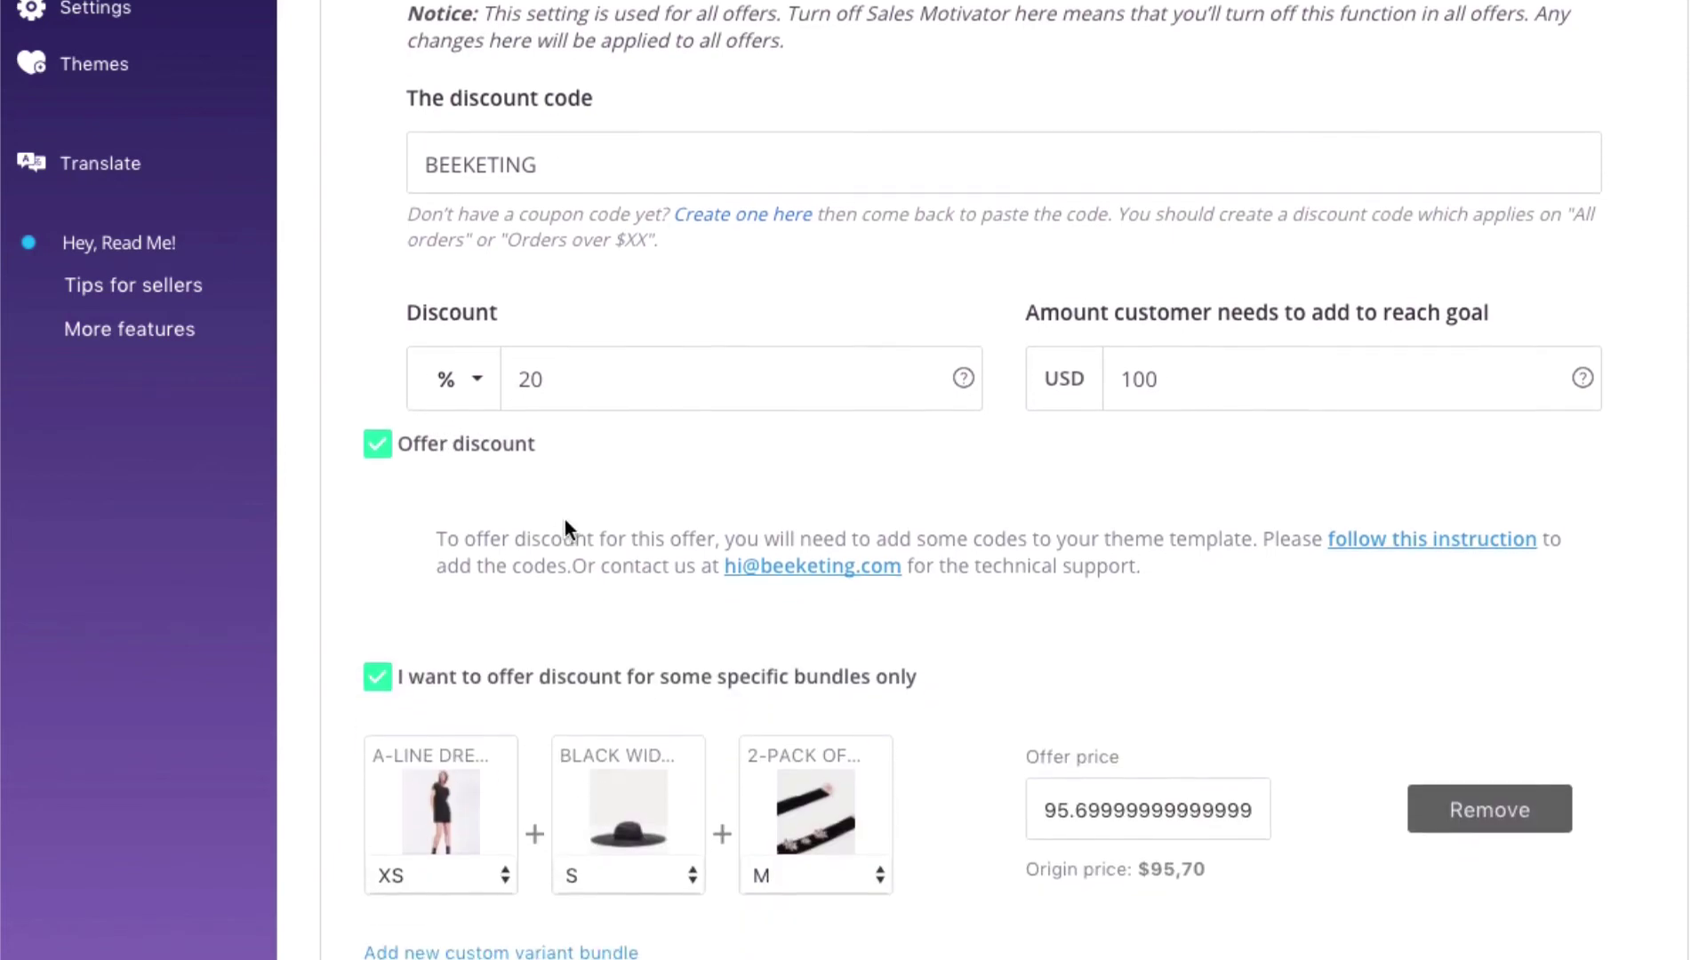
pyautogui.scroll(-2, 763, 593)
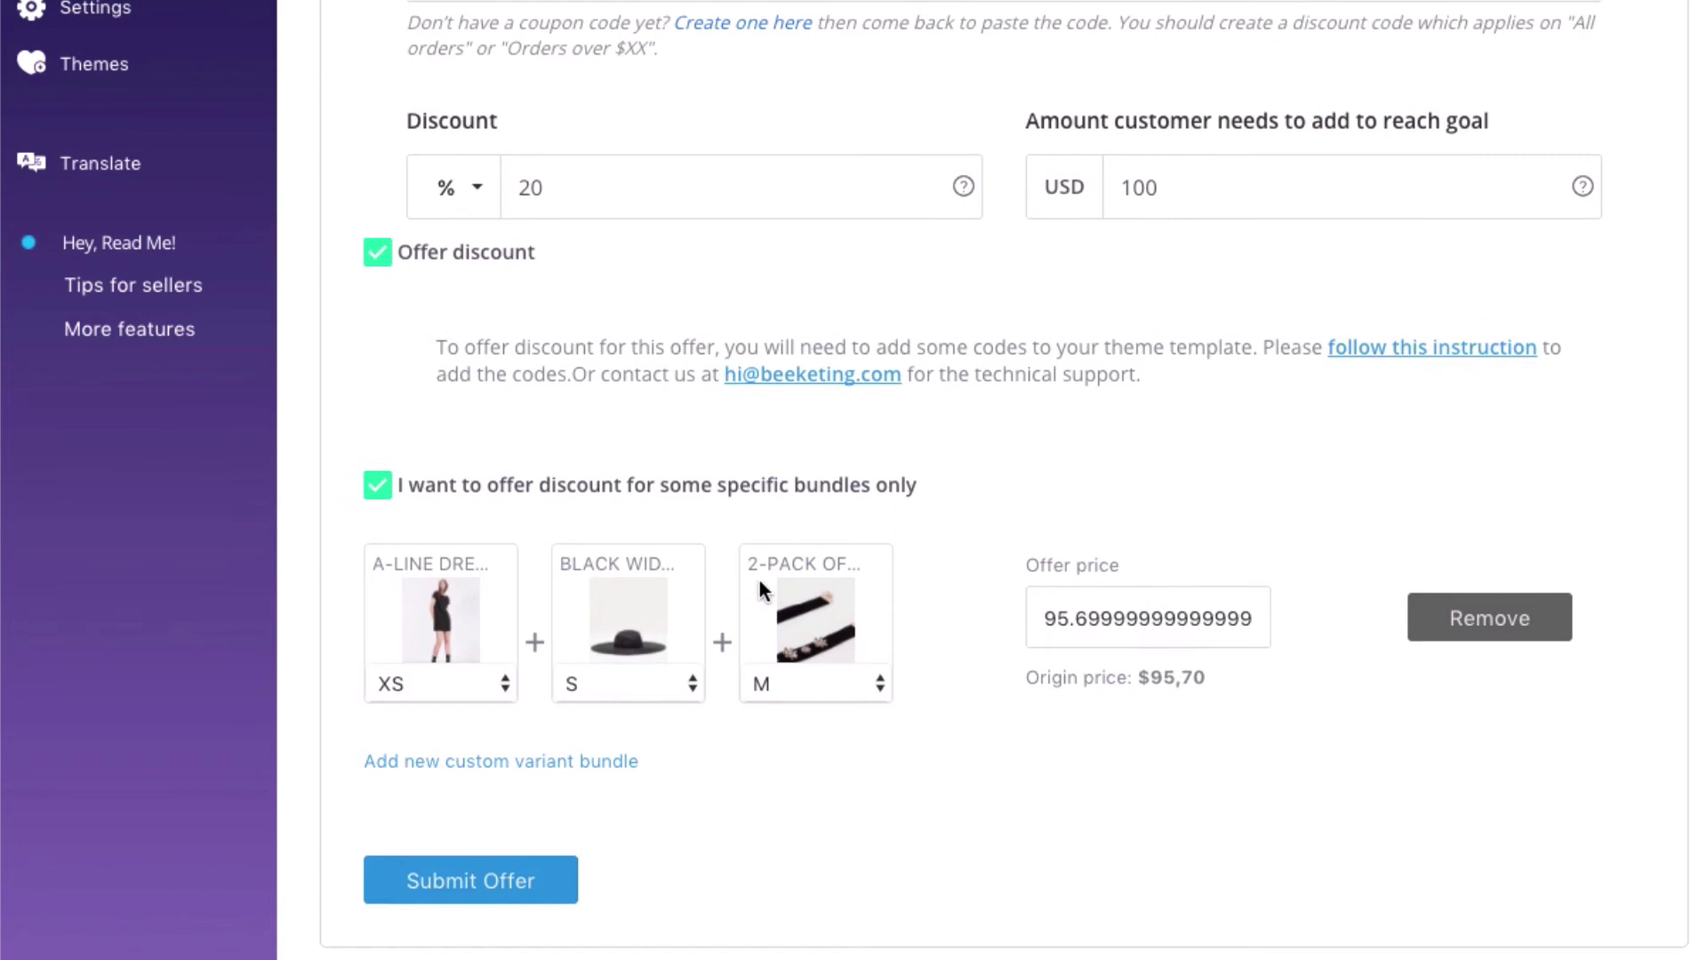
pyautogui.click(442, 691)
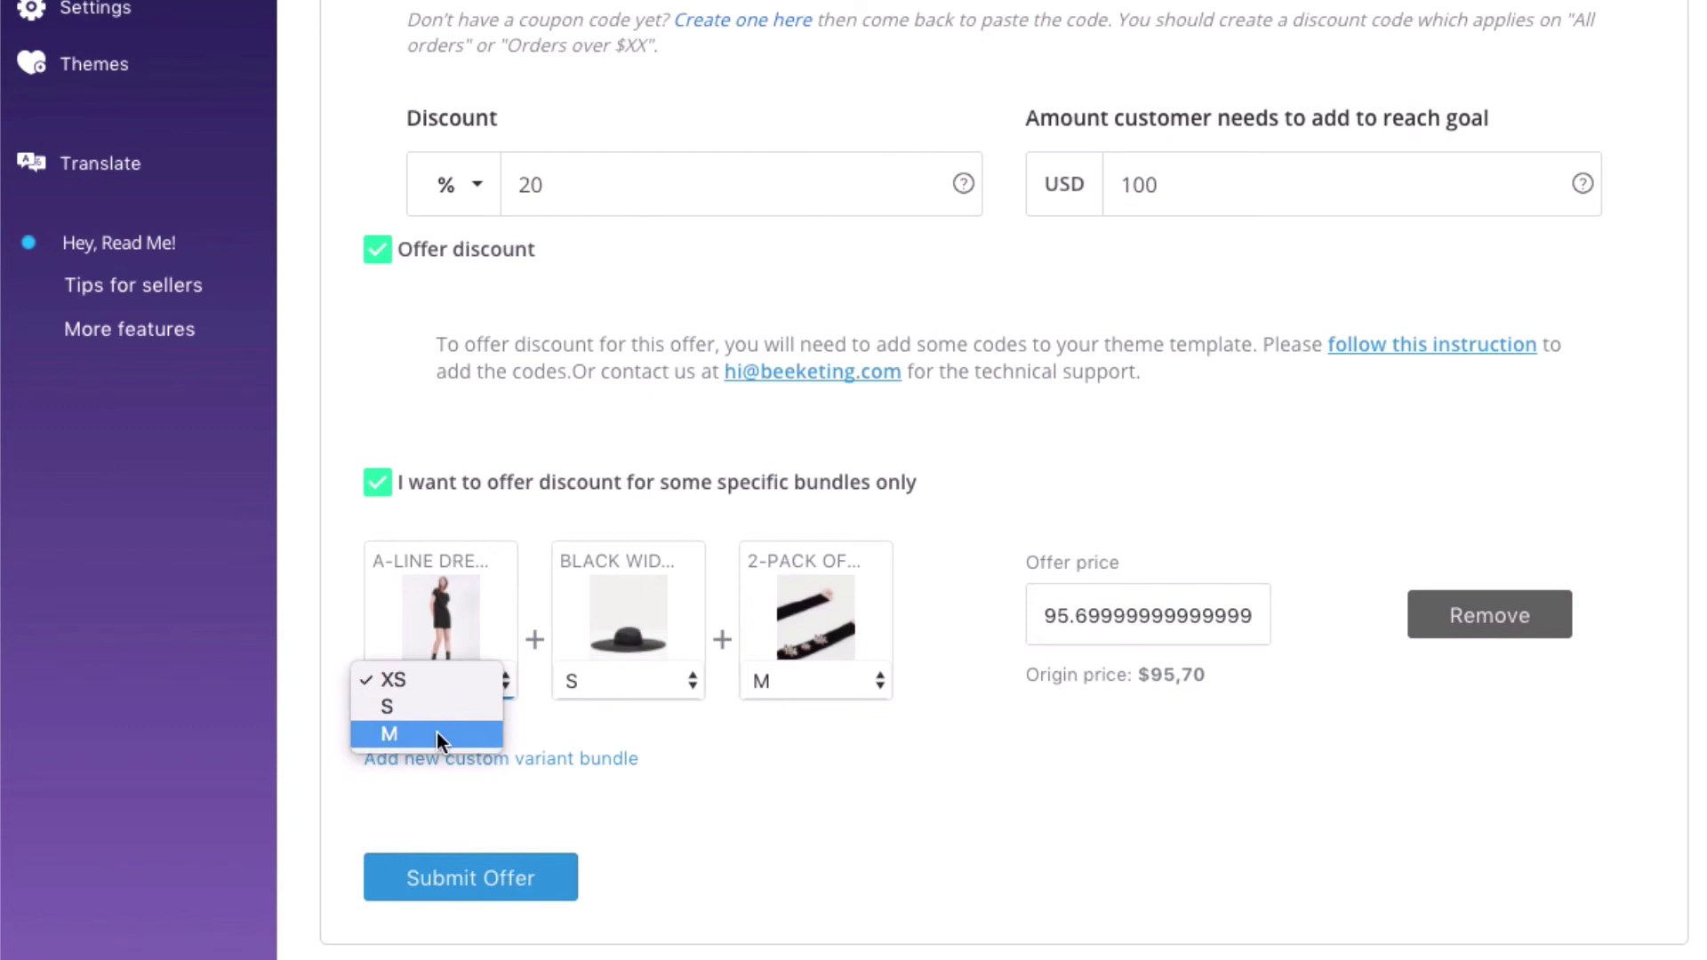
pyautogui.click(507, 707)
pyautogui.click(629, 685)
pyautogui.click(566, 706)
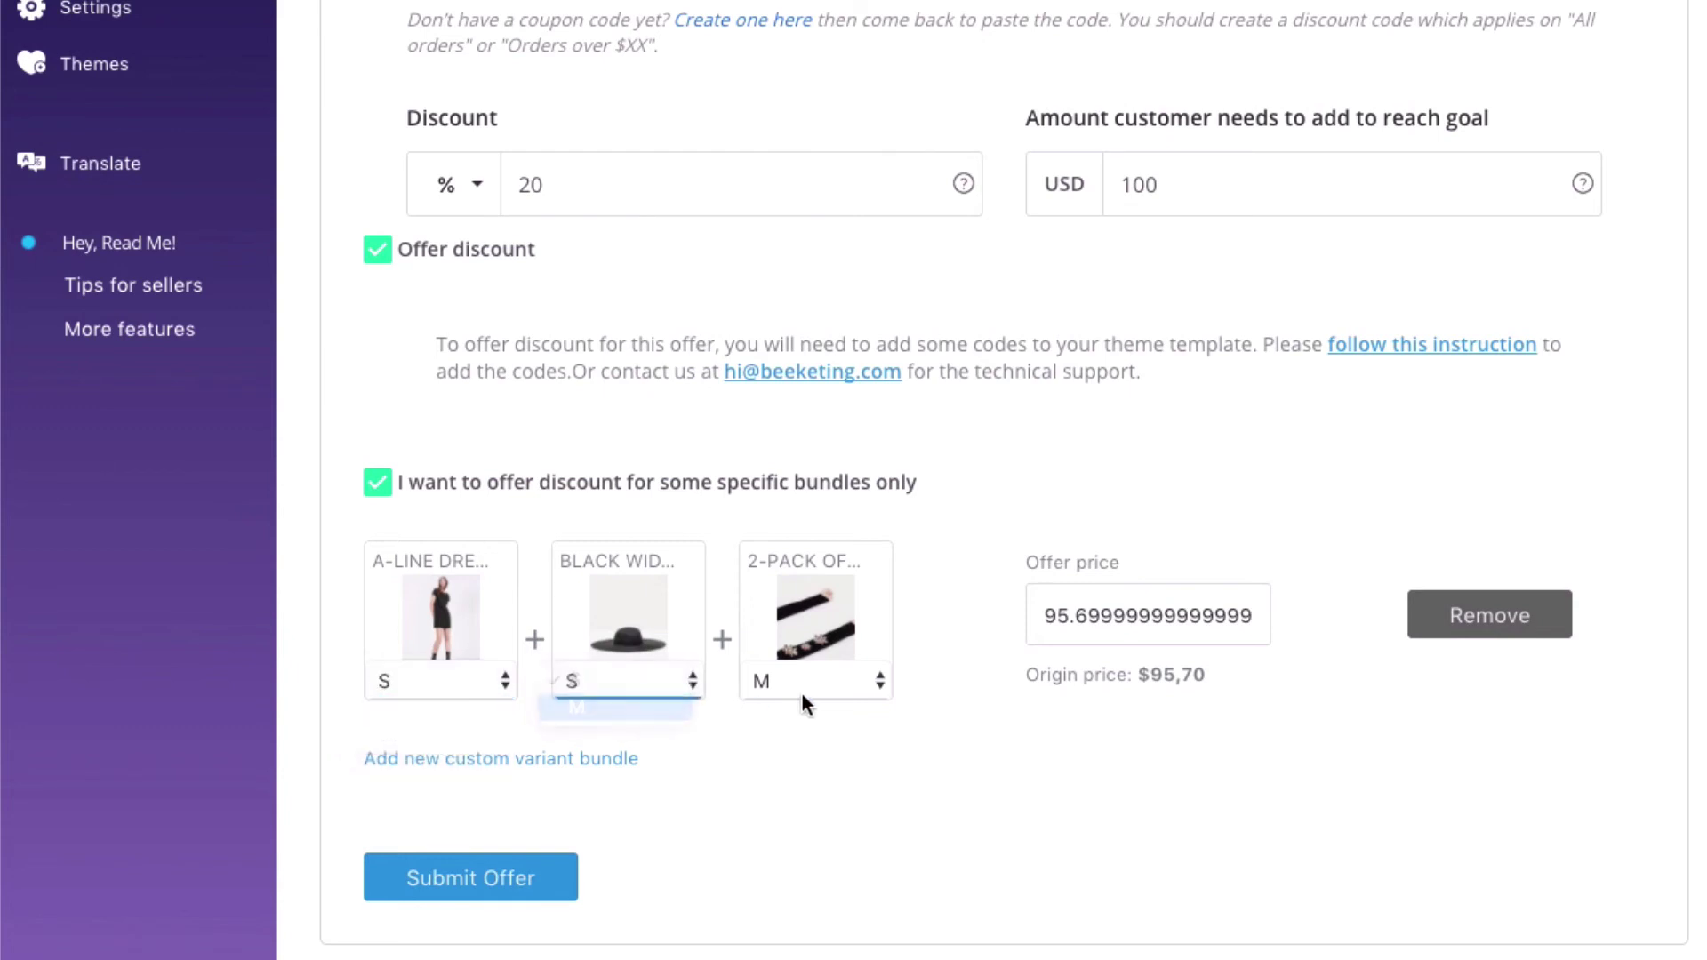
pyautogui.click(820, 689)
pyautogui.click(817, 711)
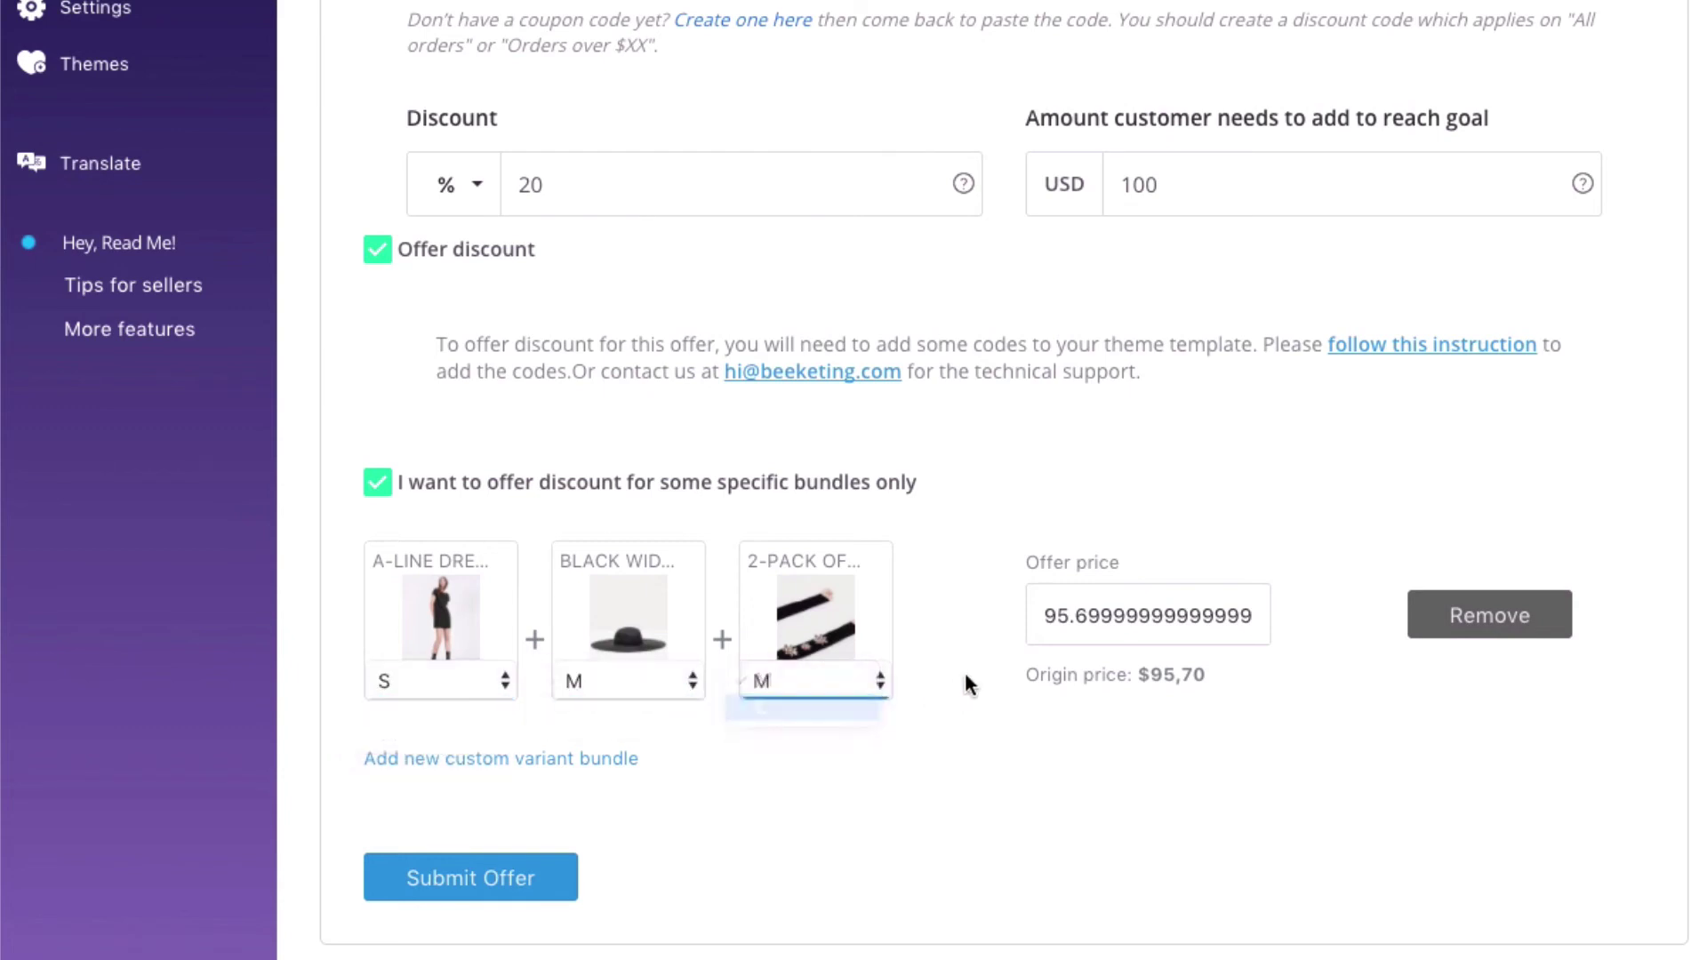
# Replace the bundle's offer price with 75 and submit the offer
pyautogui.click(1041, 620)
pyautogui.moveTo(1041, 619); pyautogui.dragTo(1290, 621)
pyautogui.press('BackSpace')
pyautogui.write('75')
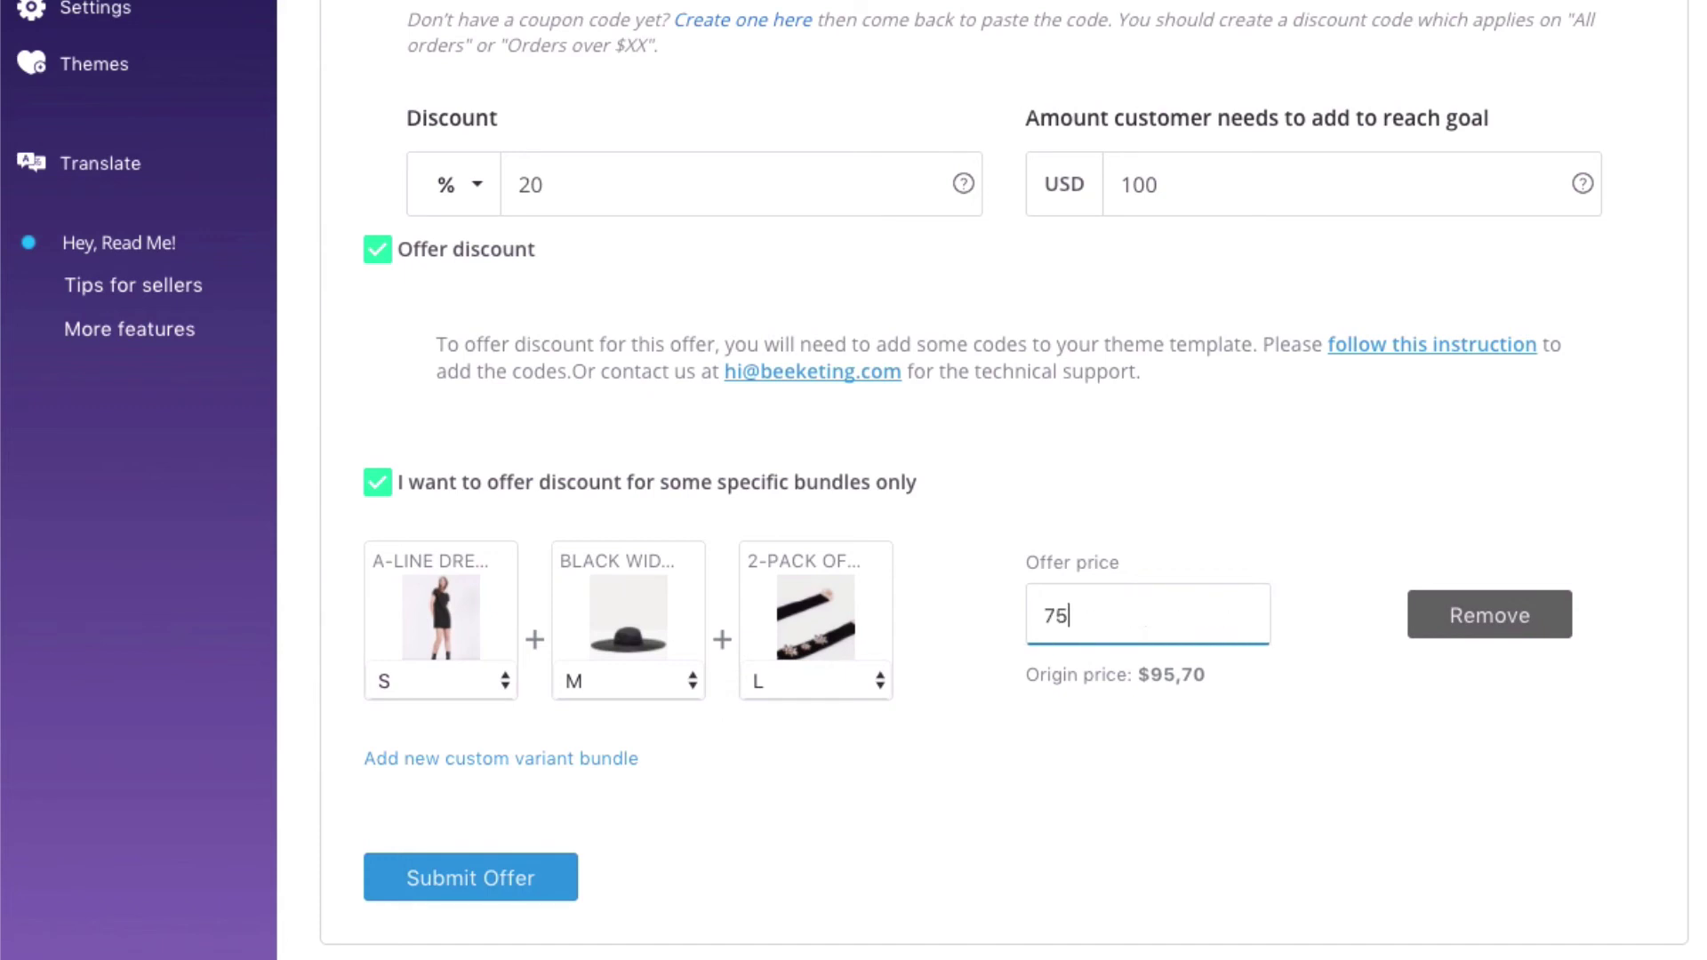
pyautogui.click(1214, 786)
pyautogui.scroll(1, 1211, 788)
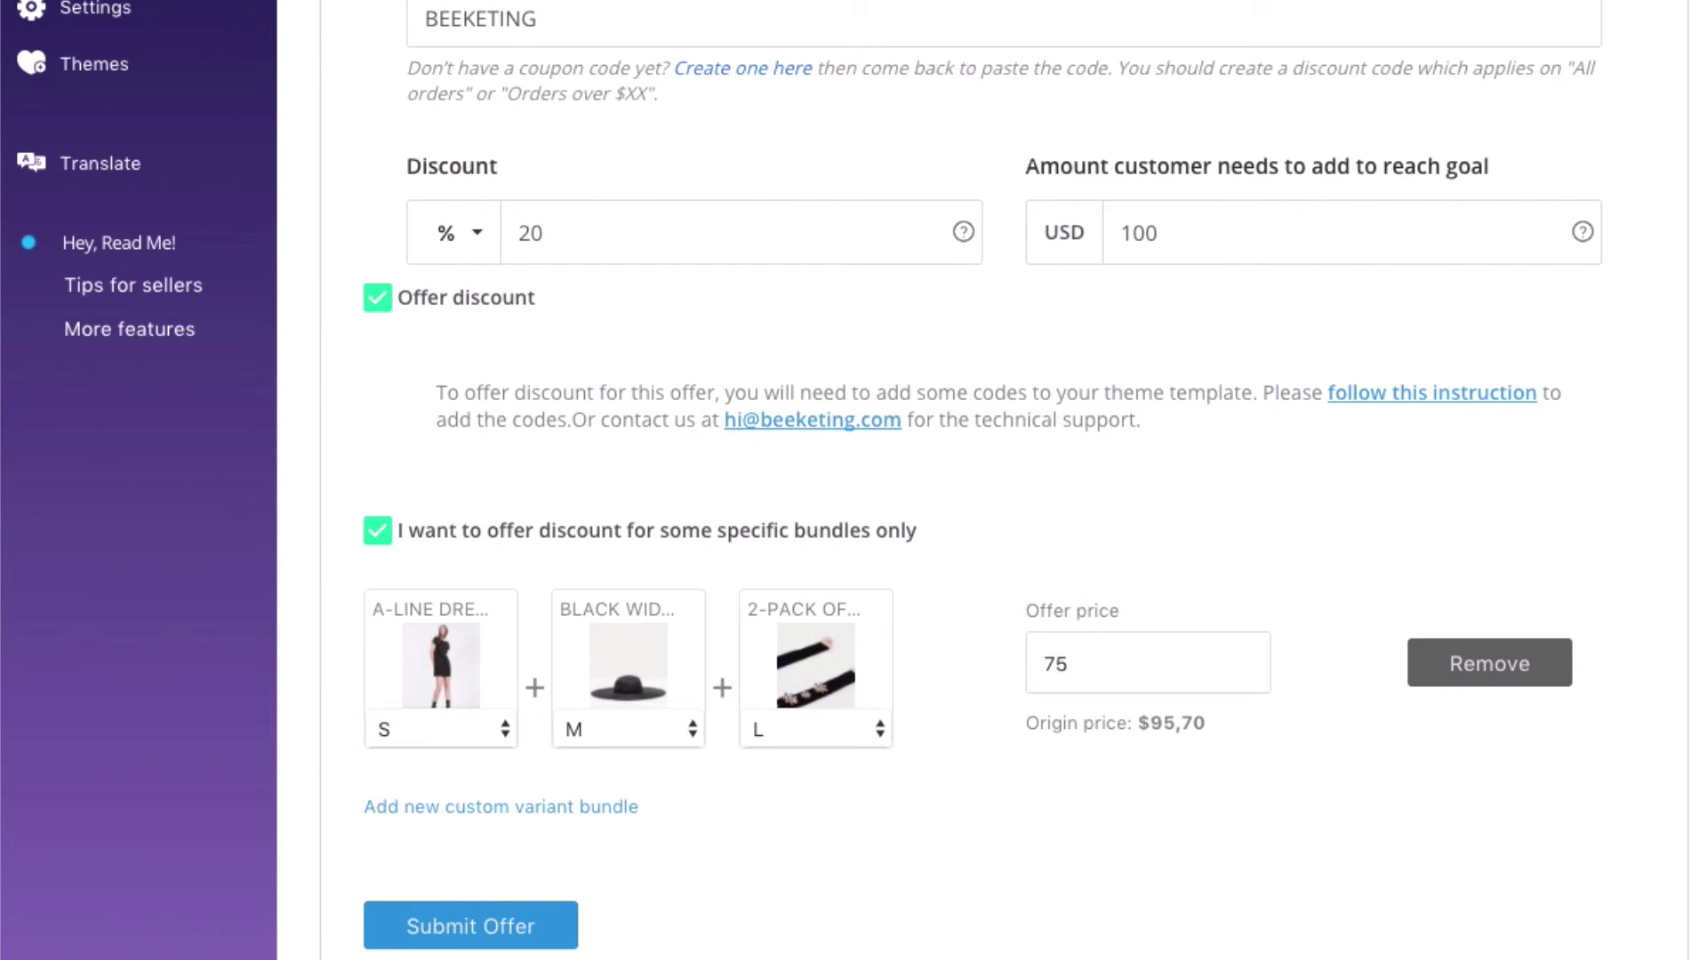
pyautogui.scroll(-3, 921, 445)
pyautogui.scroll(3, 921, 445)
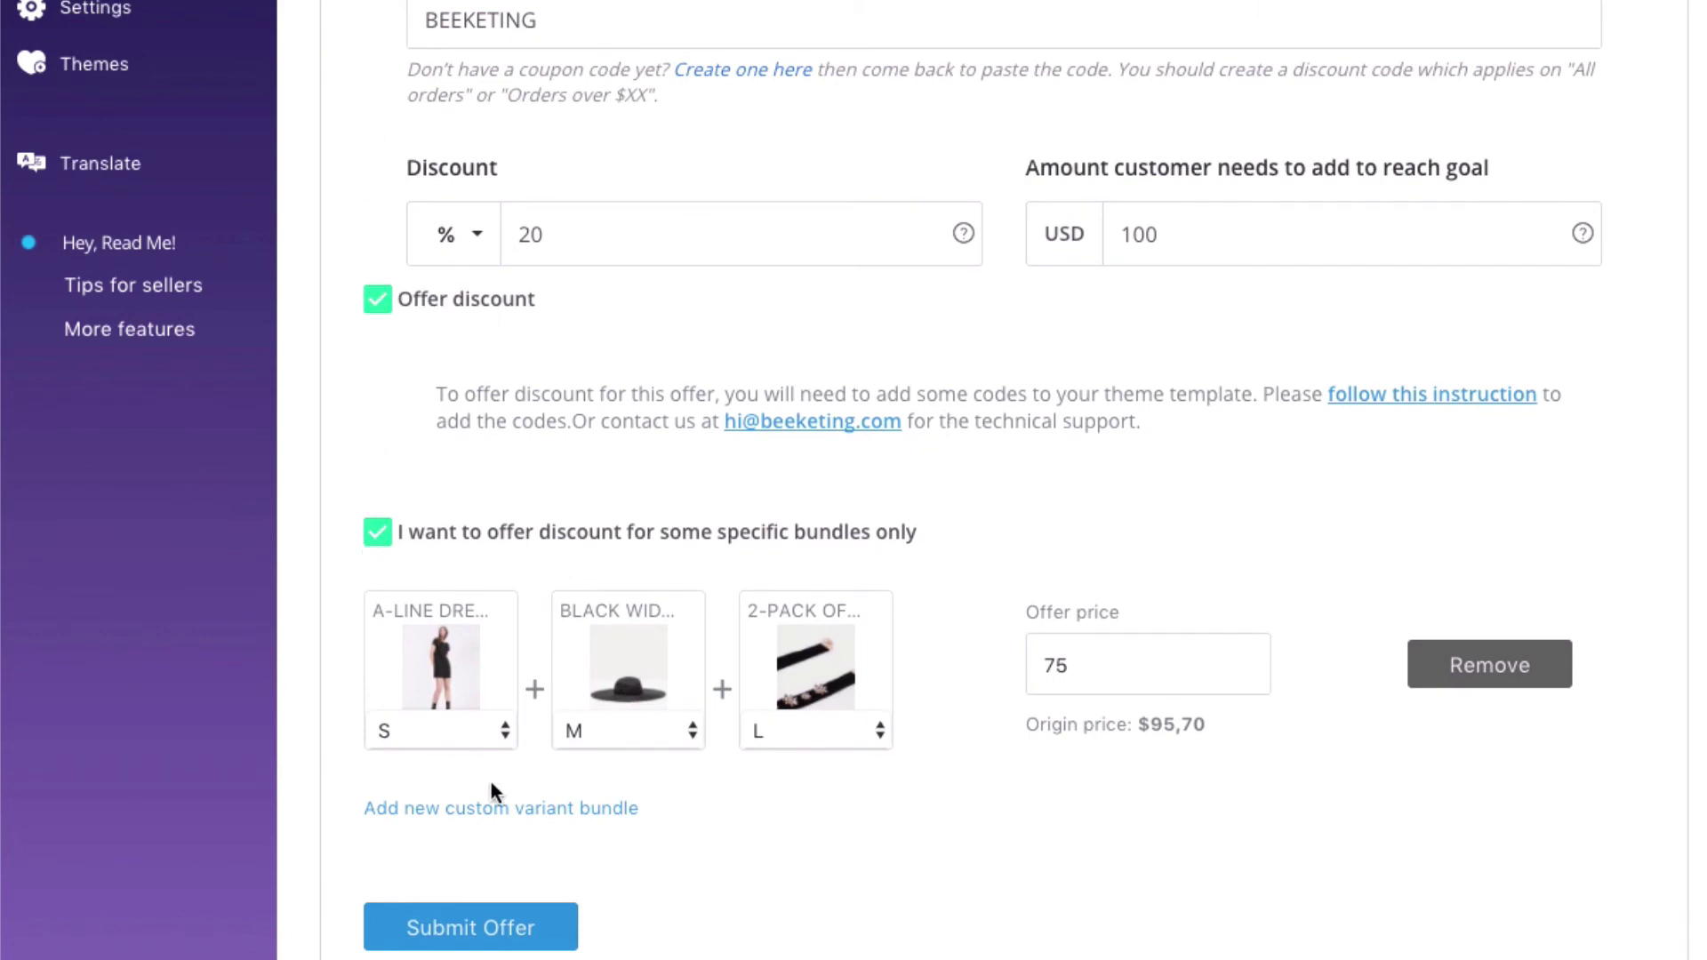
pyautogui.click(498, 929)
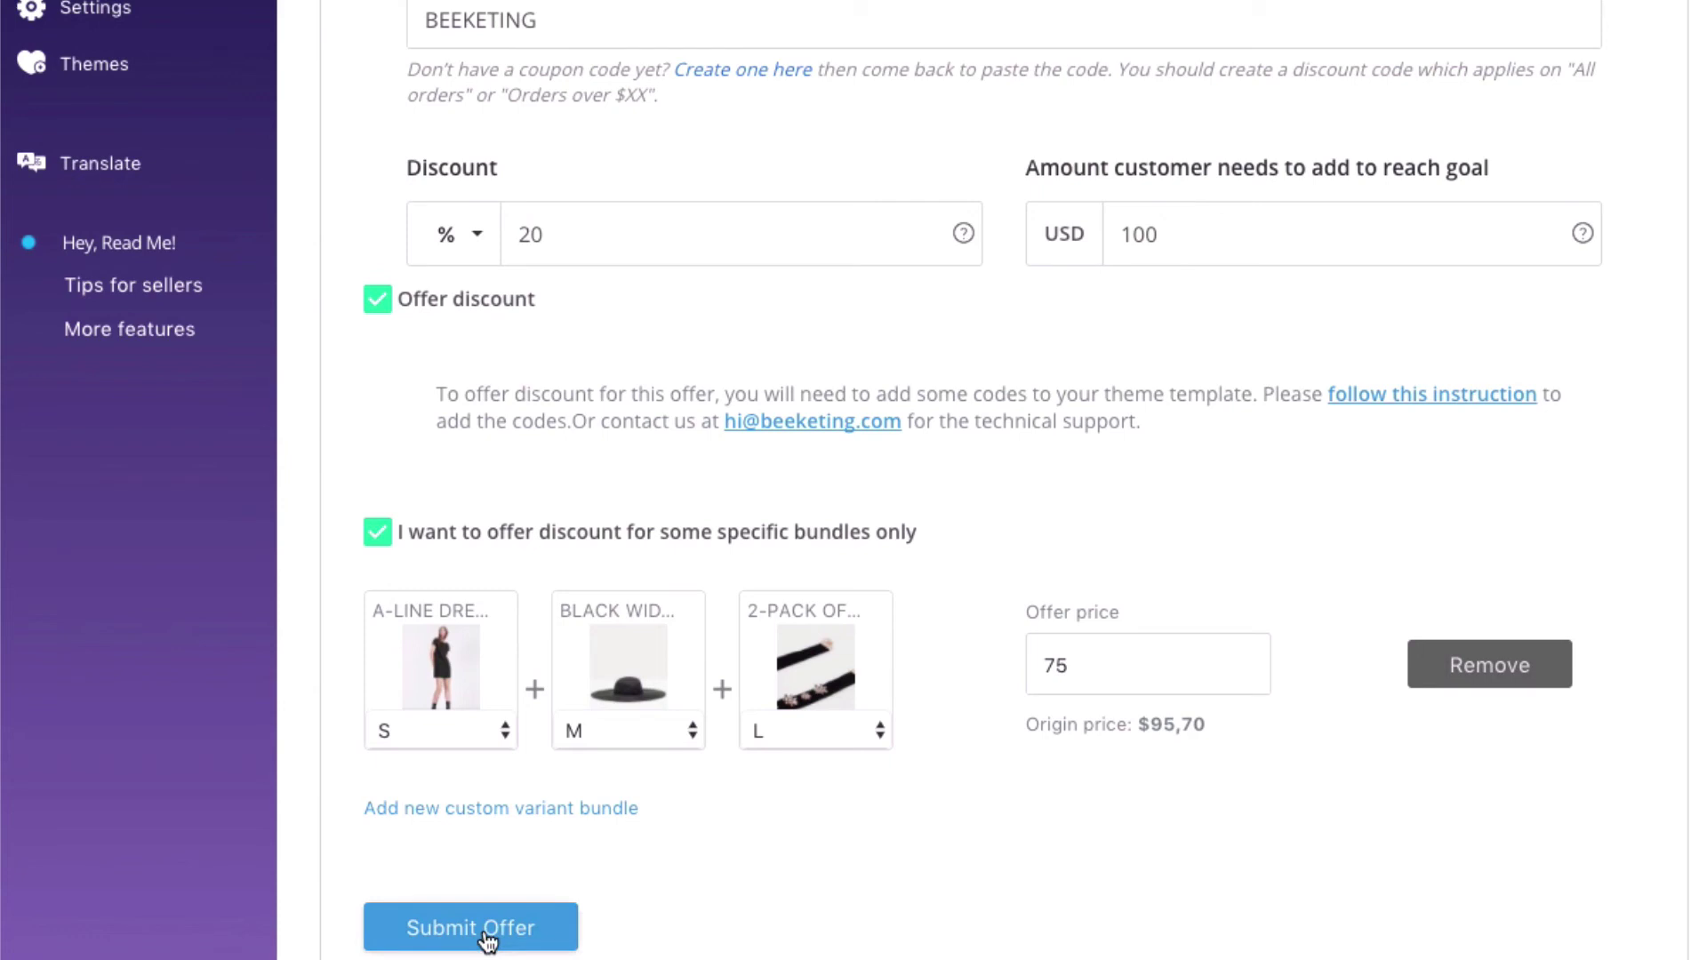
pyautogui.click(487, 929)
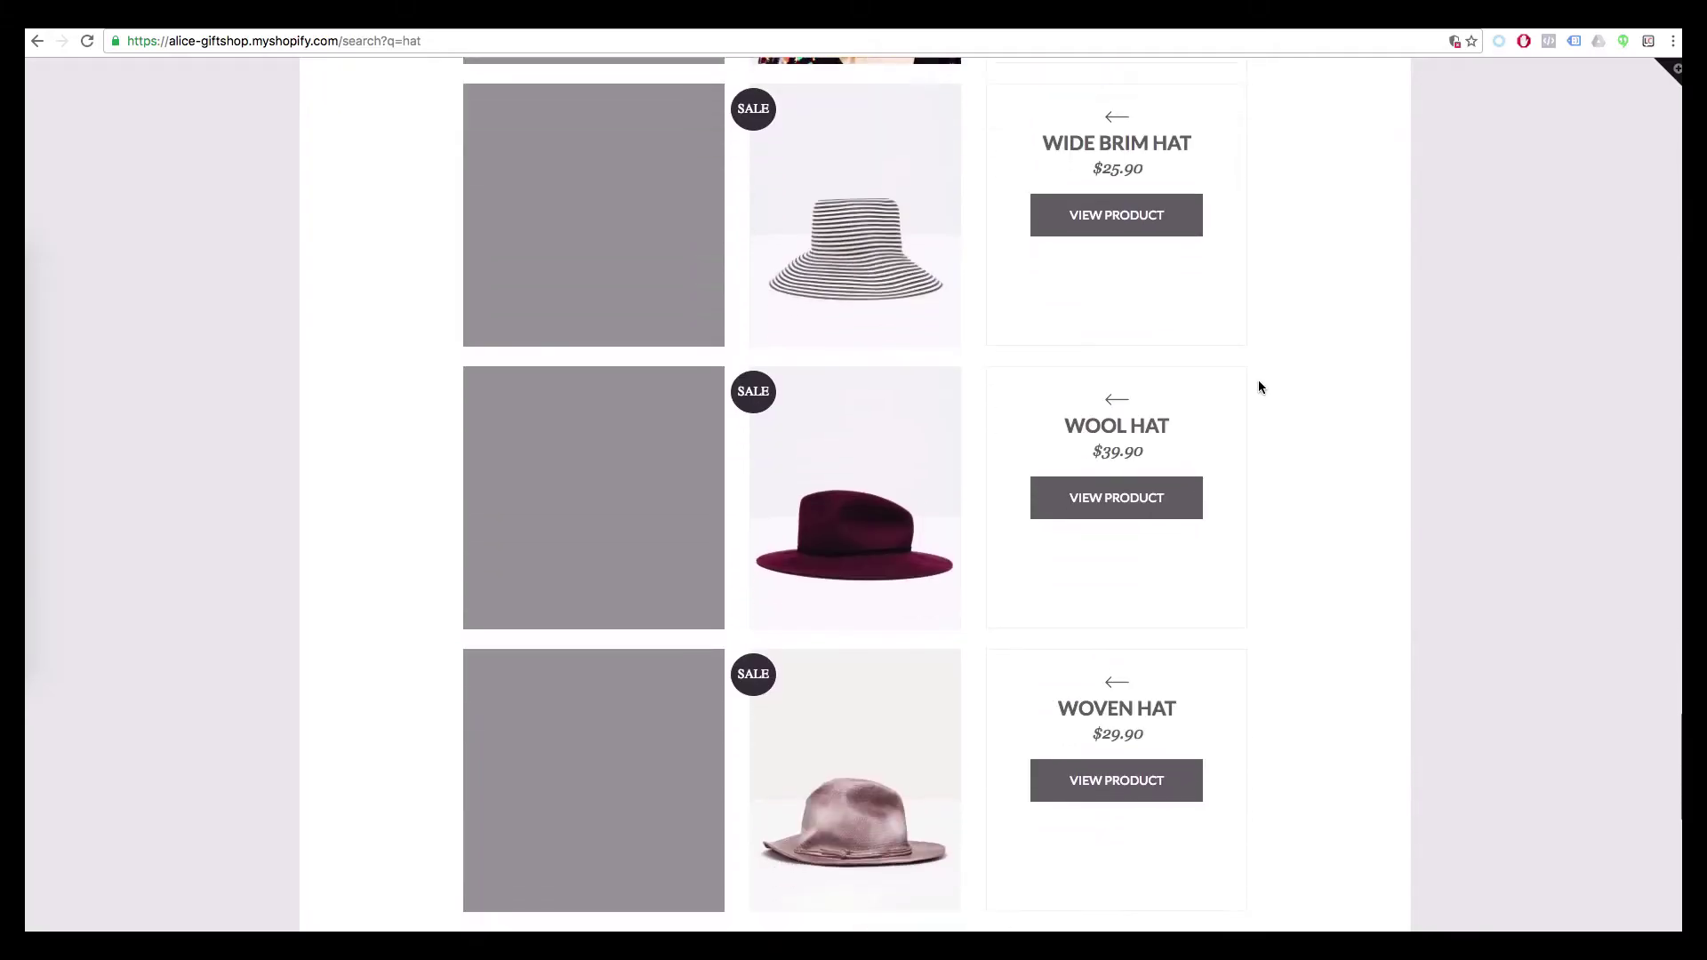
# Open the Black Wide Brim Hat product page and scroll to its Special deal
pyautogui.scroll(-7, 1259, 381)
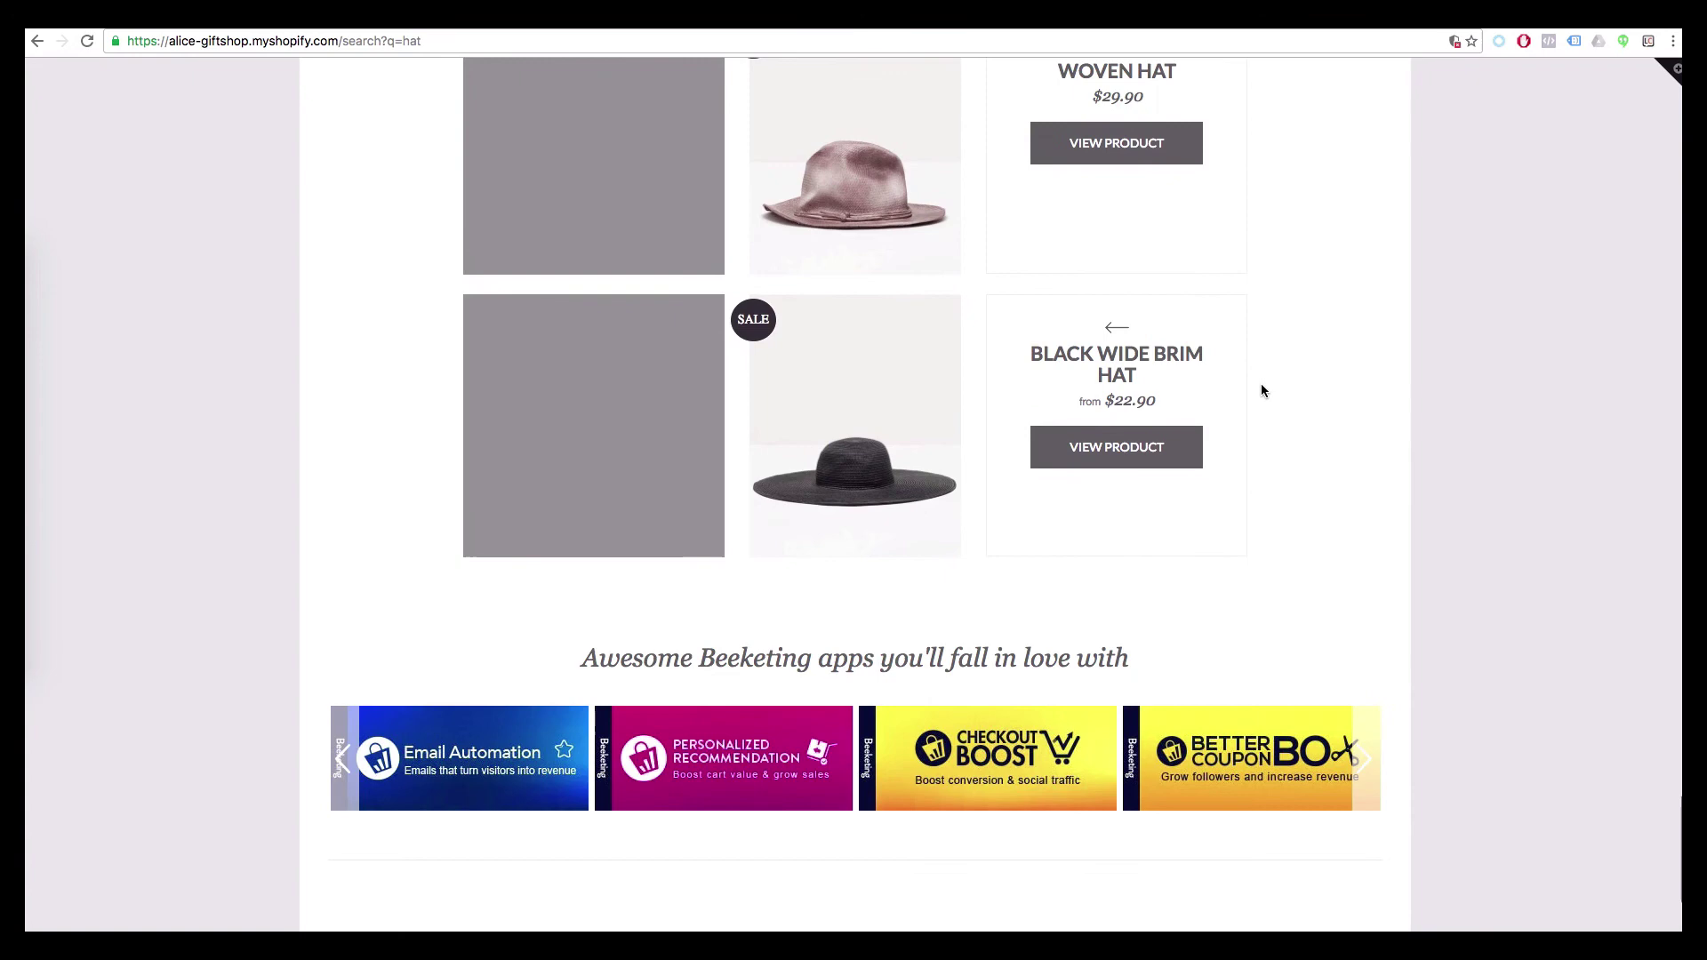
pyautogui.click(1149, 460)
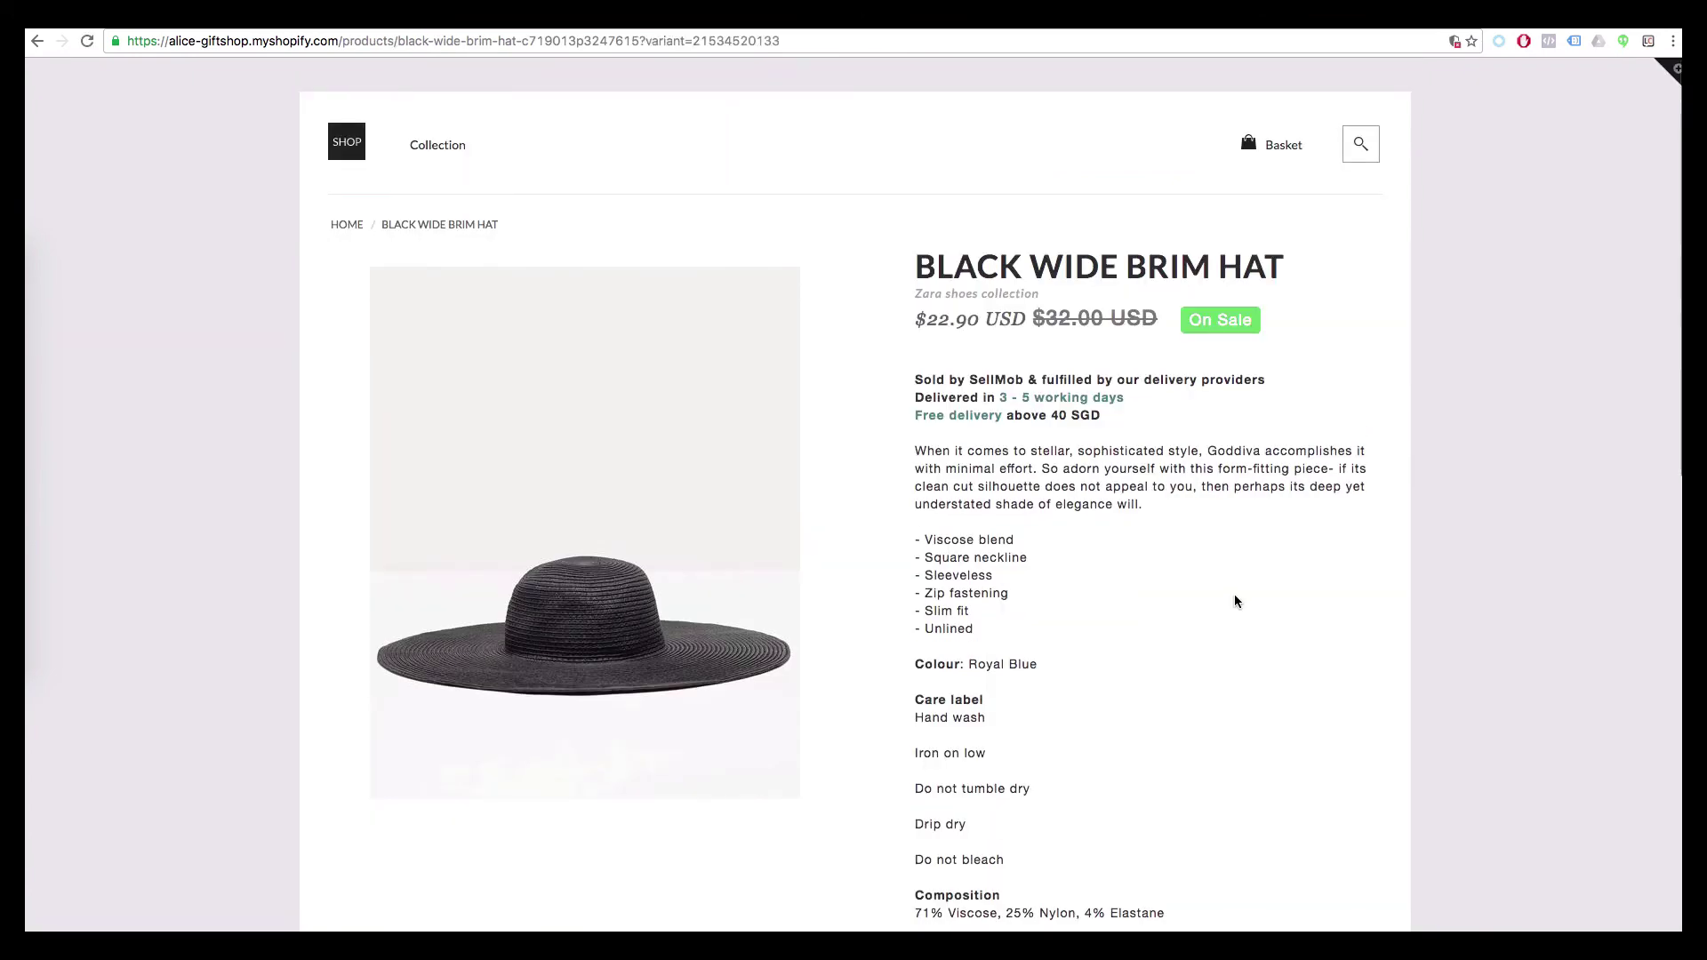
pyautogui.scroll(-6, 1235, 597)
pyautogui.scroll(-3, 1234, 601)
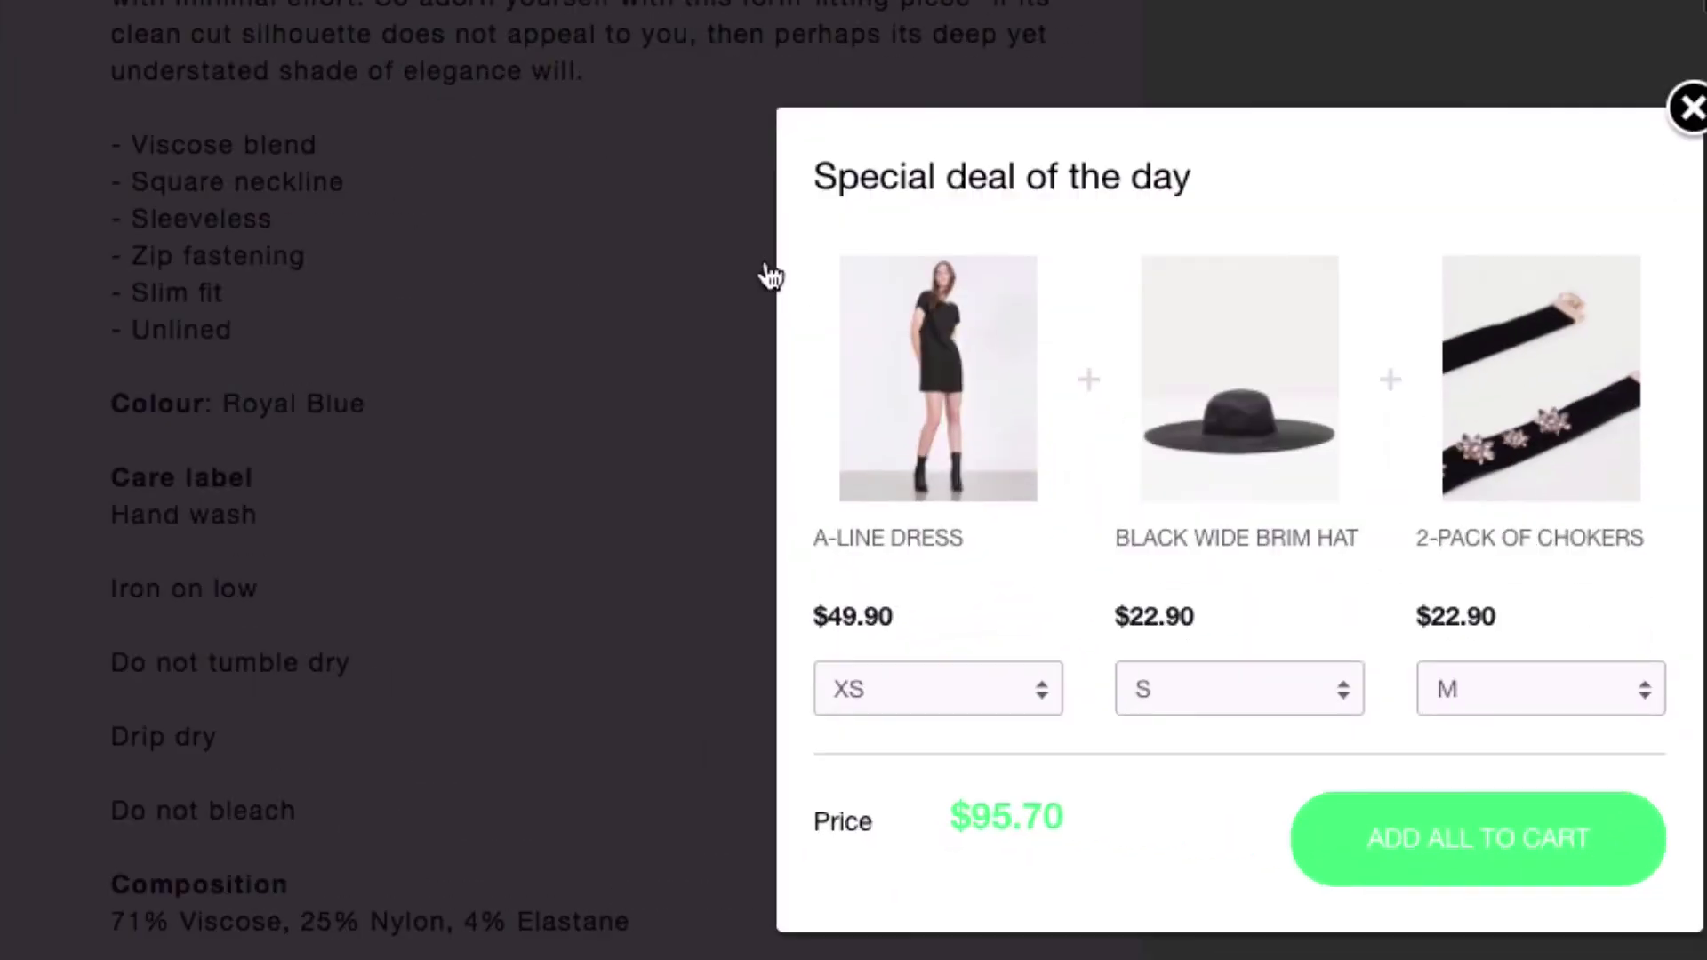
# Choose dress S, hat M, chokers L in the deal, add all to cart and continue to checkout
pyautogui.click(1342, 802)
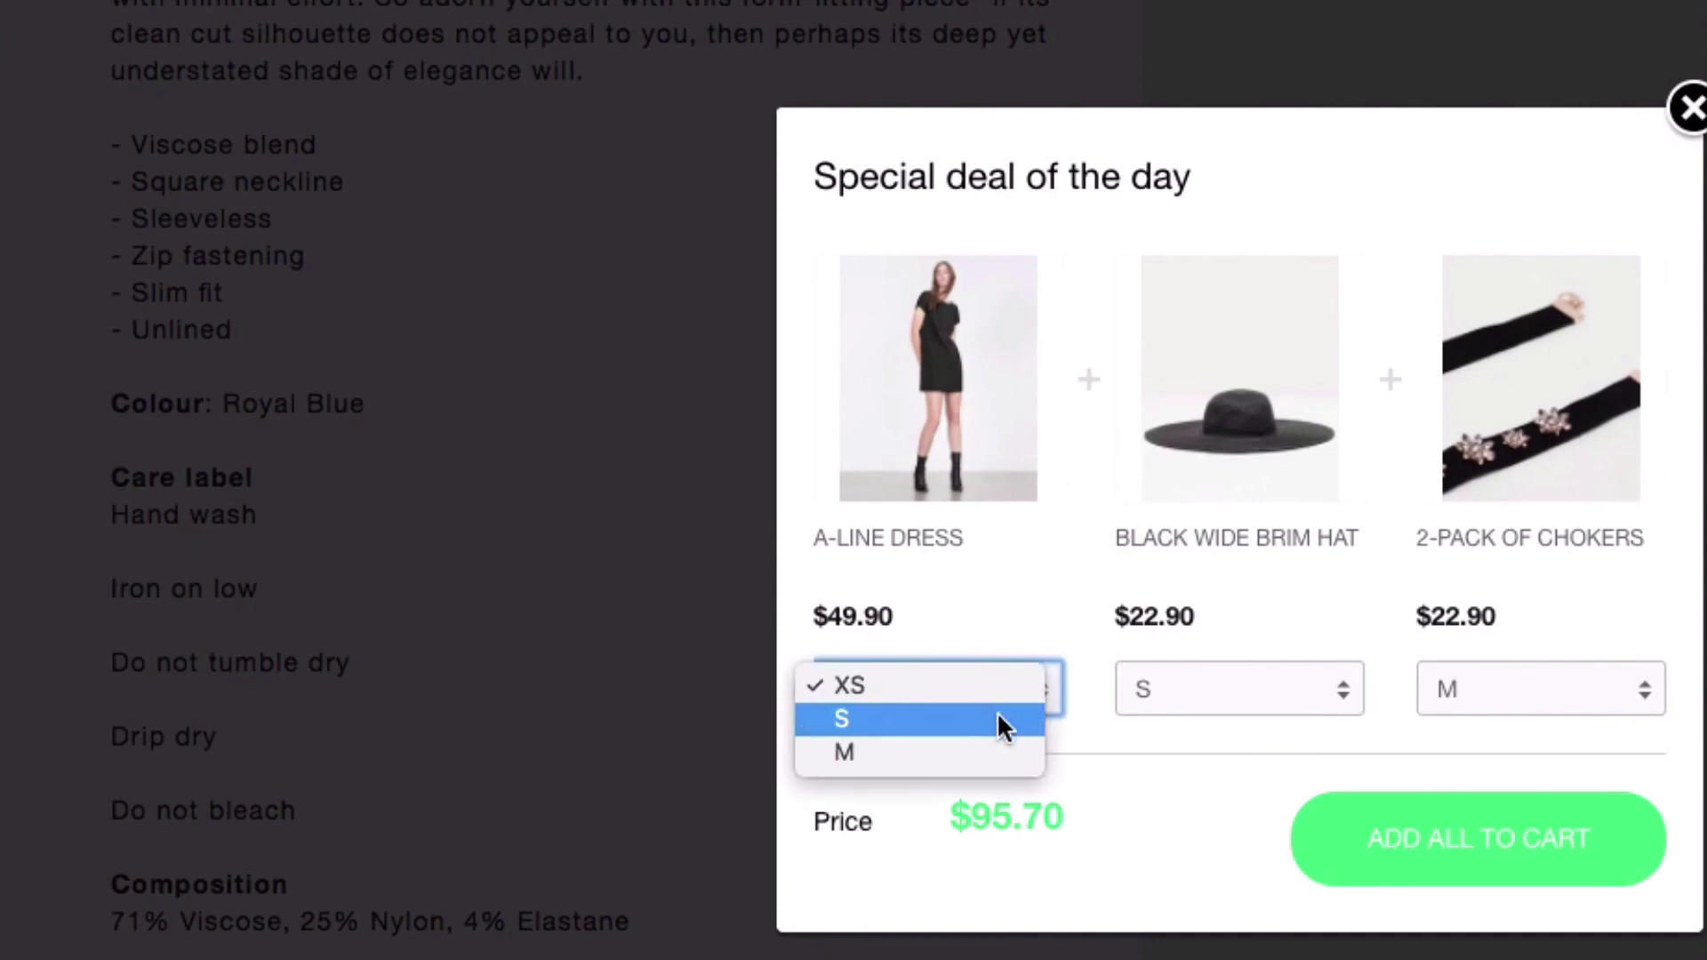
pyautogui.click(996, 718)
pyautogui.click(1254, 694)
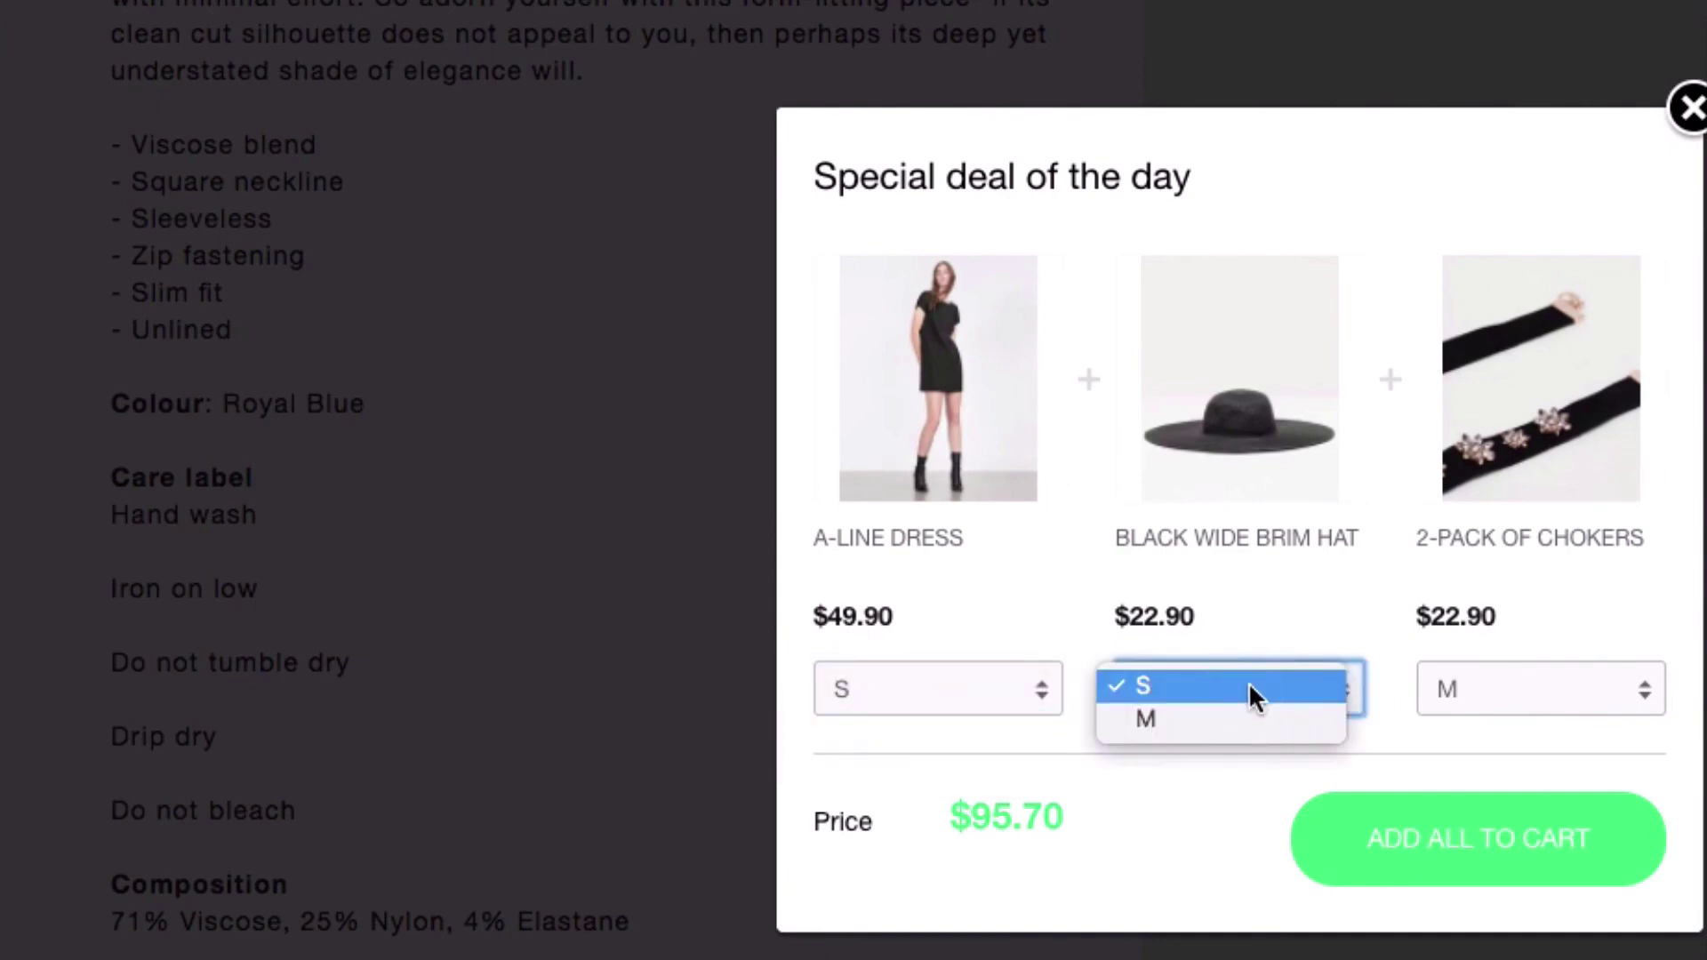
pyautogui.click(1248, 719)
pyautogui.click(1526, 699)
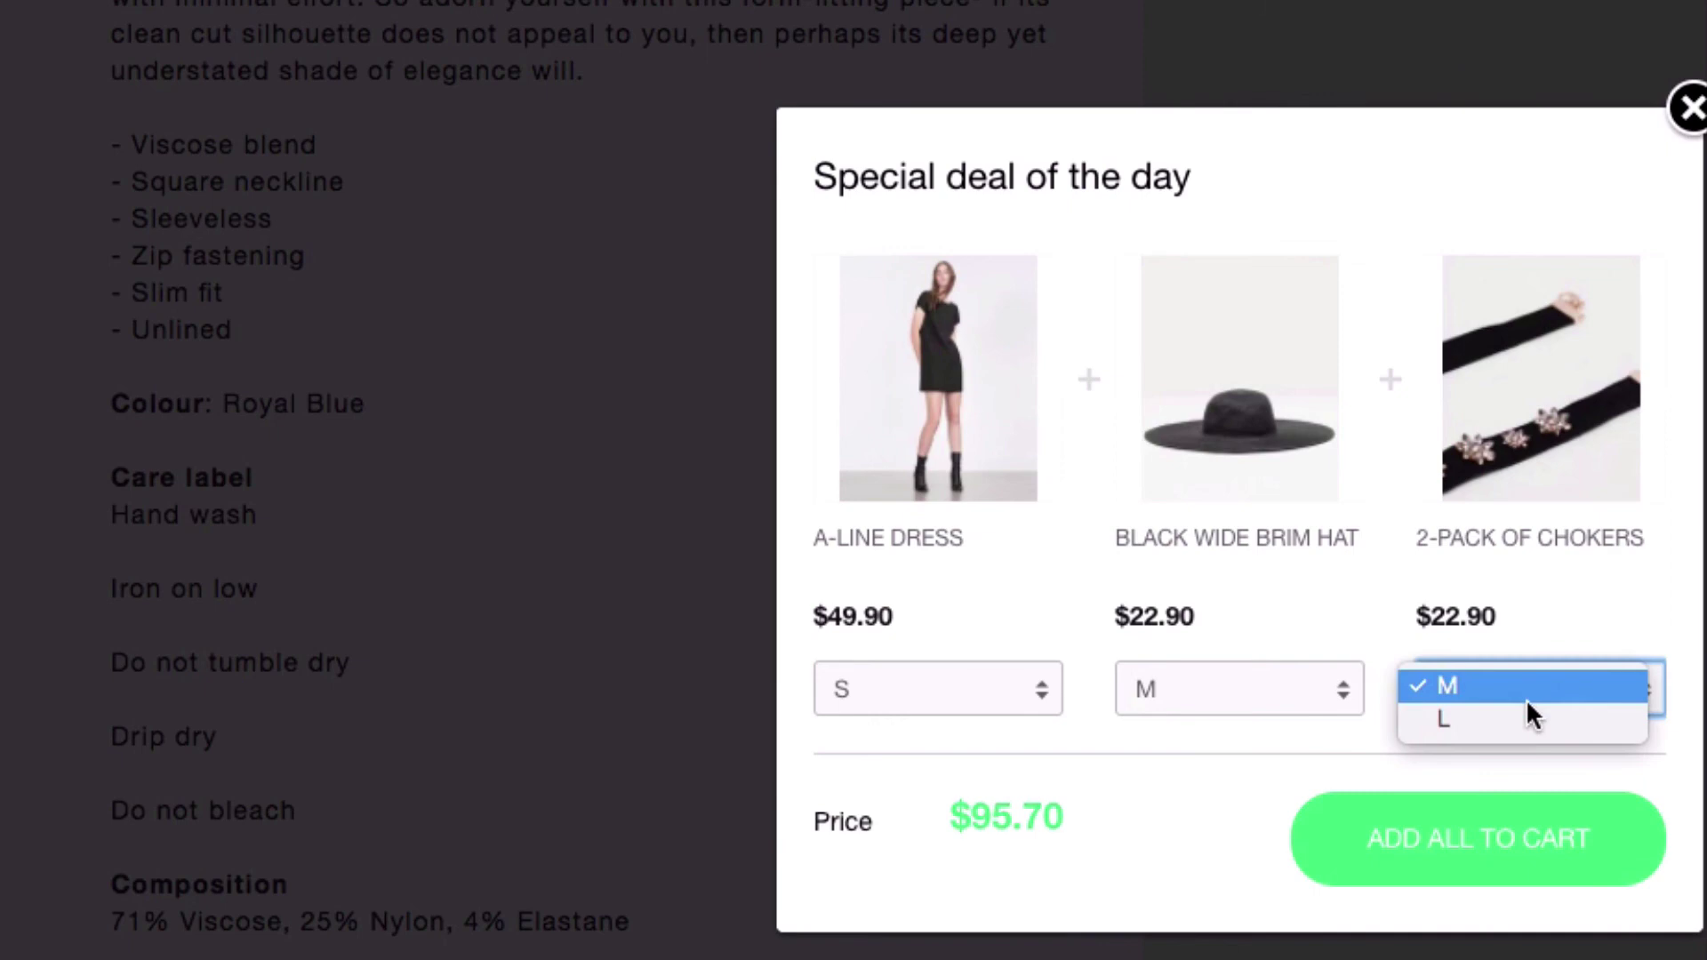
pyautogui.click(1524, 719)
pyautogui.click(1468, 871)
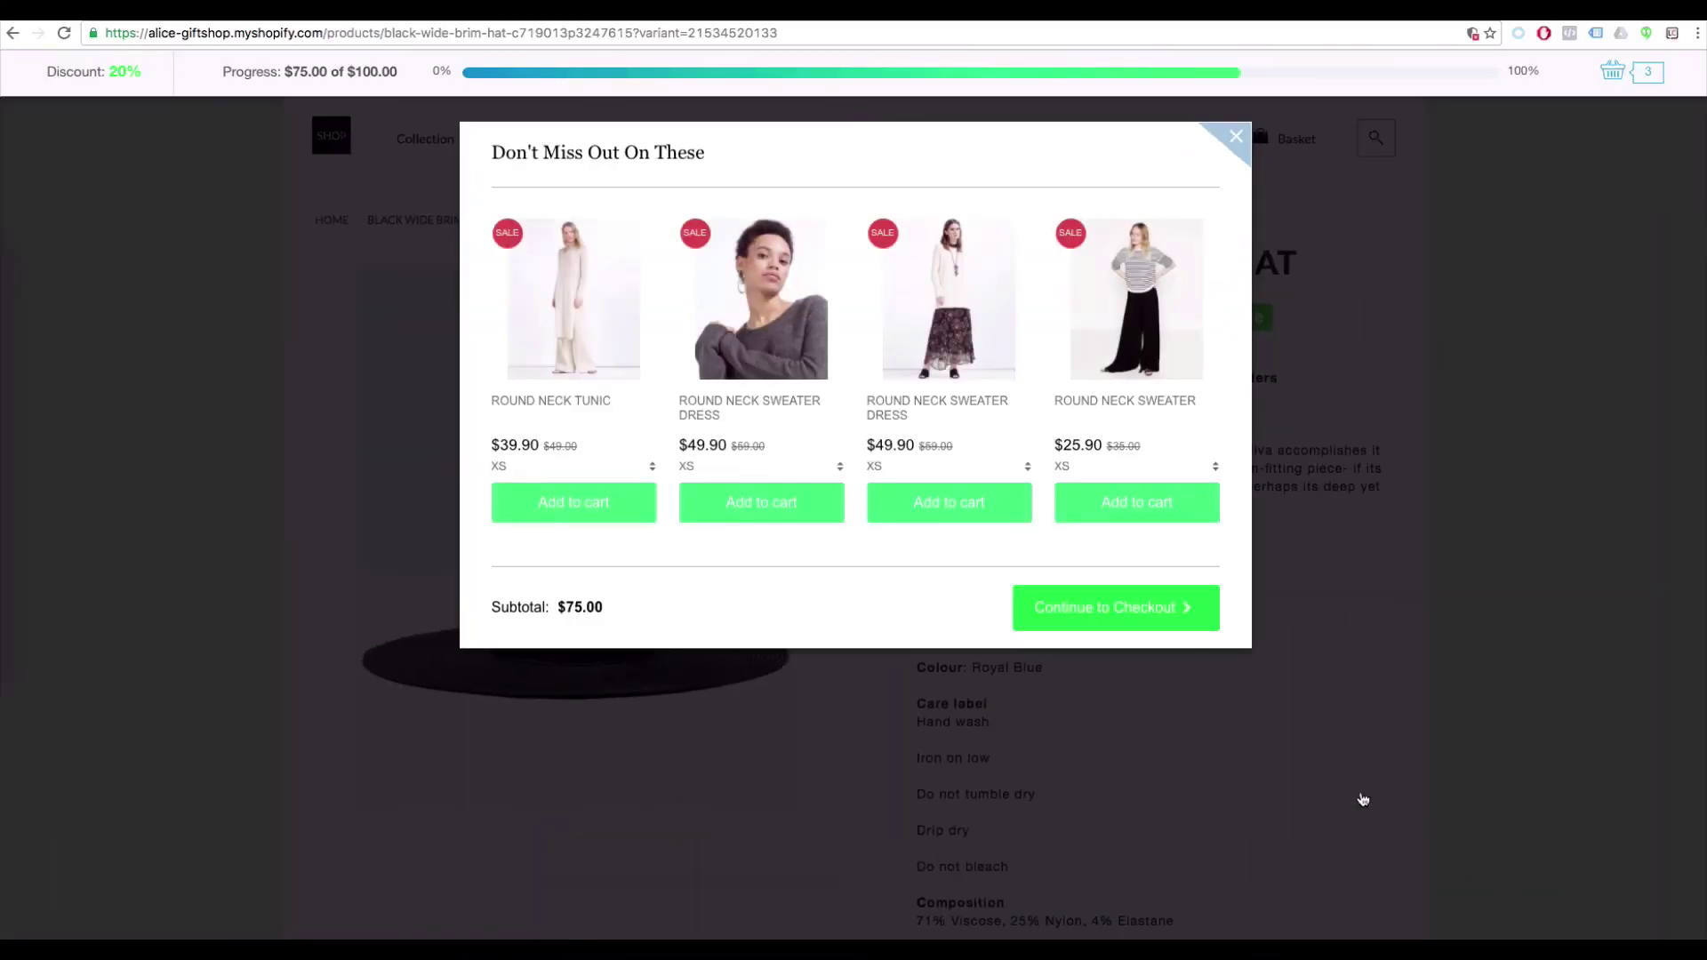
pyautogui.click(1128, 621)
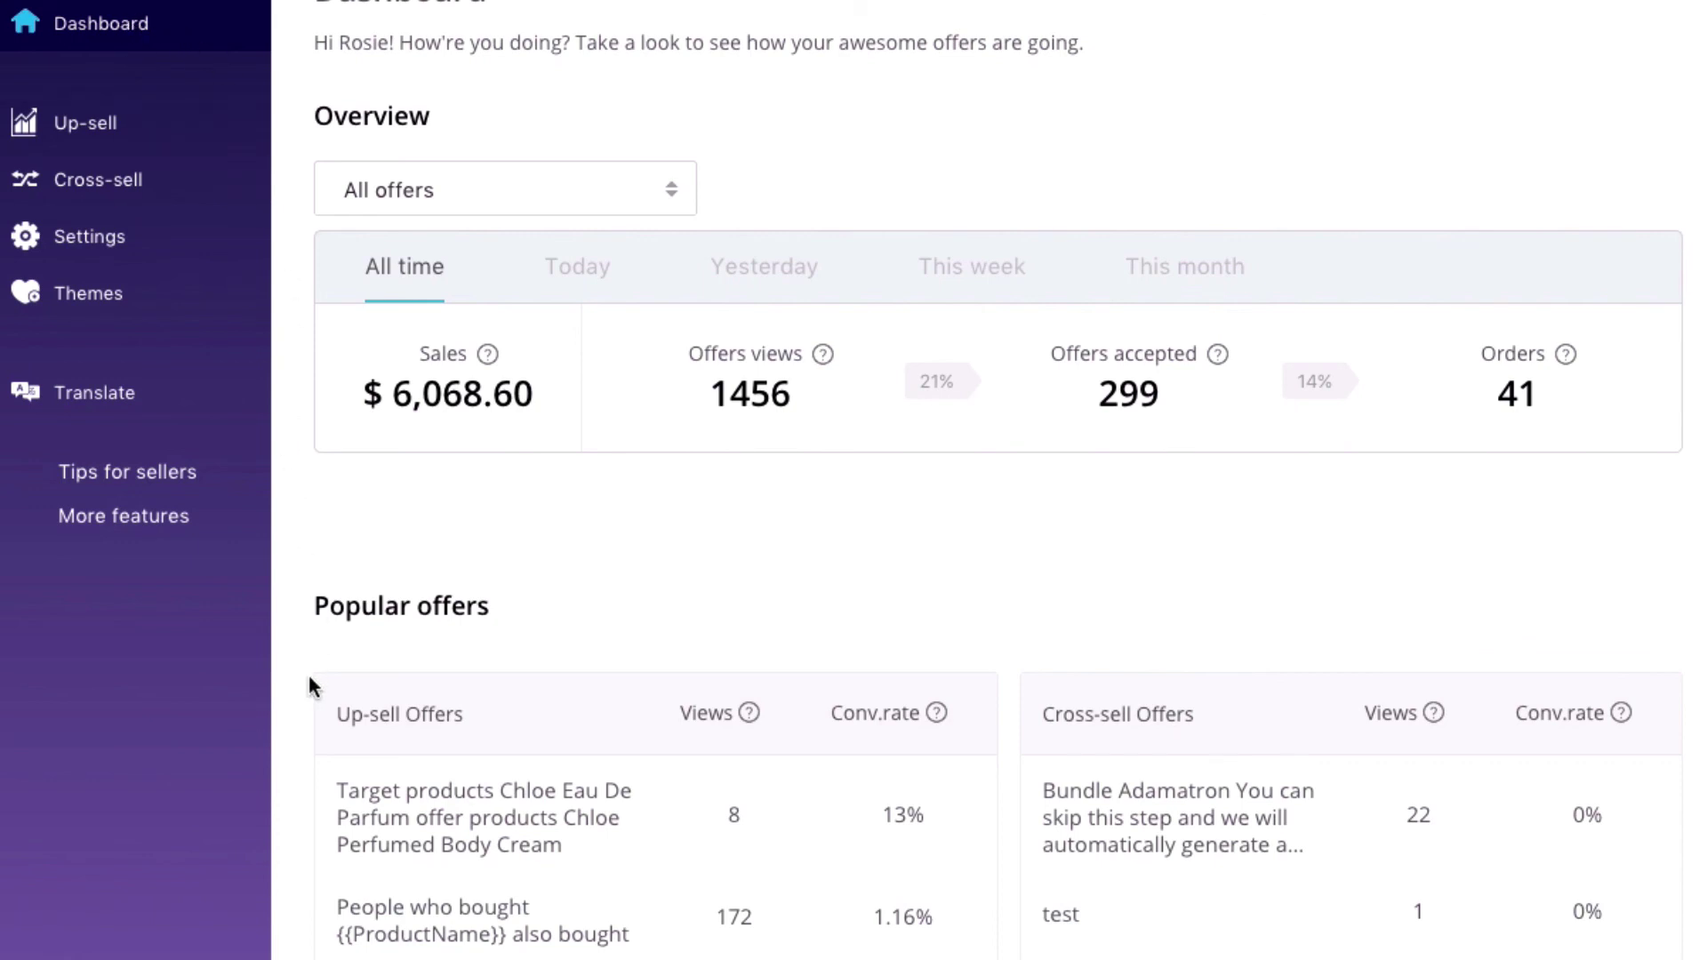
# Scroll through the dashboard's Overview and Popular offers tables
pyautogui.scroll(-2, 308, 786)
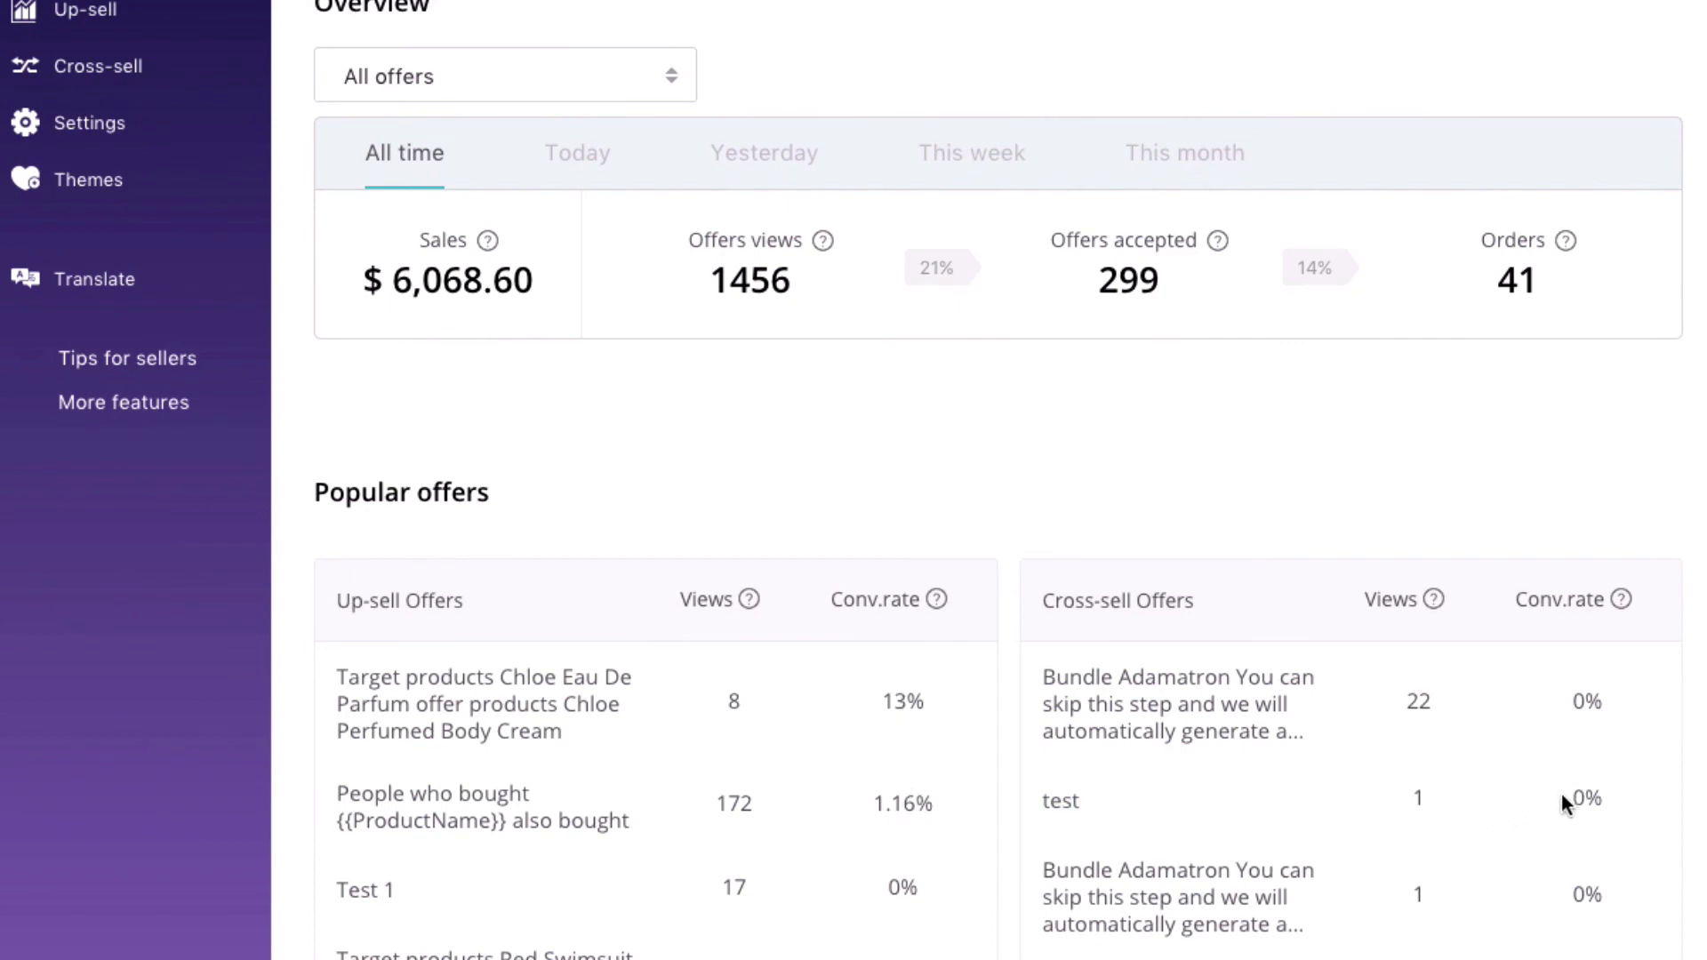
pyautogui.scroll(2, 1570, 795)
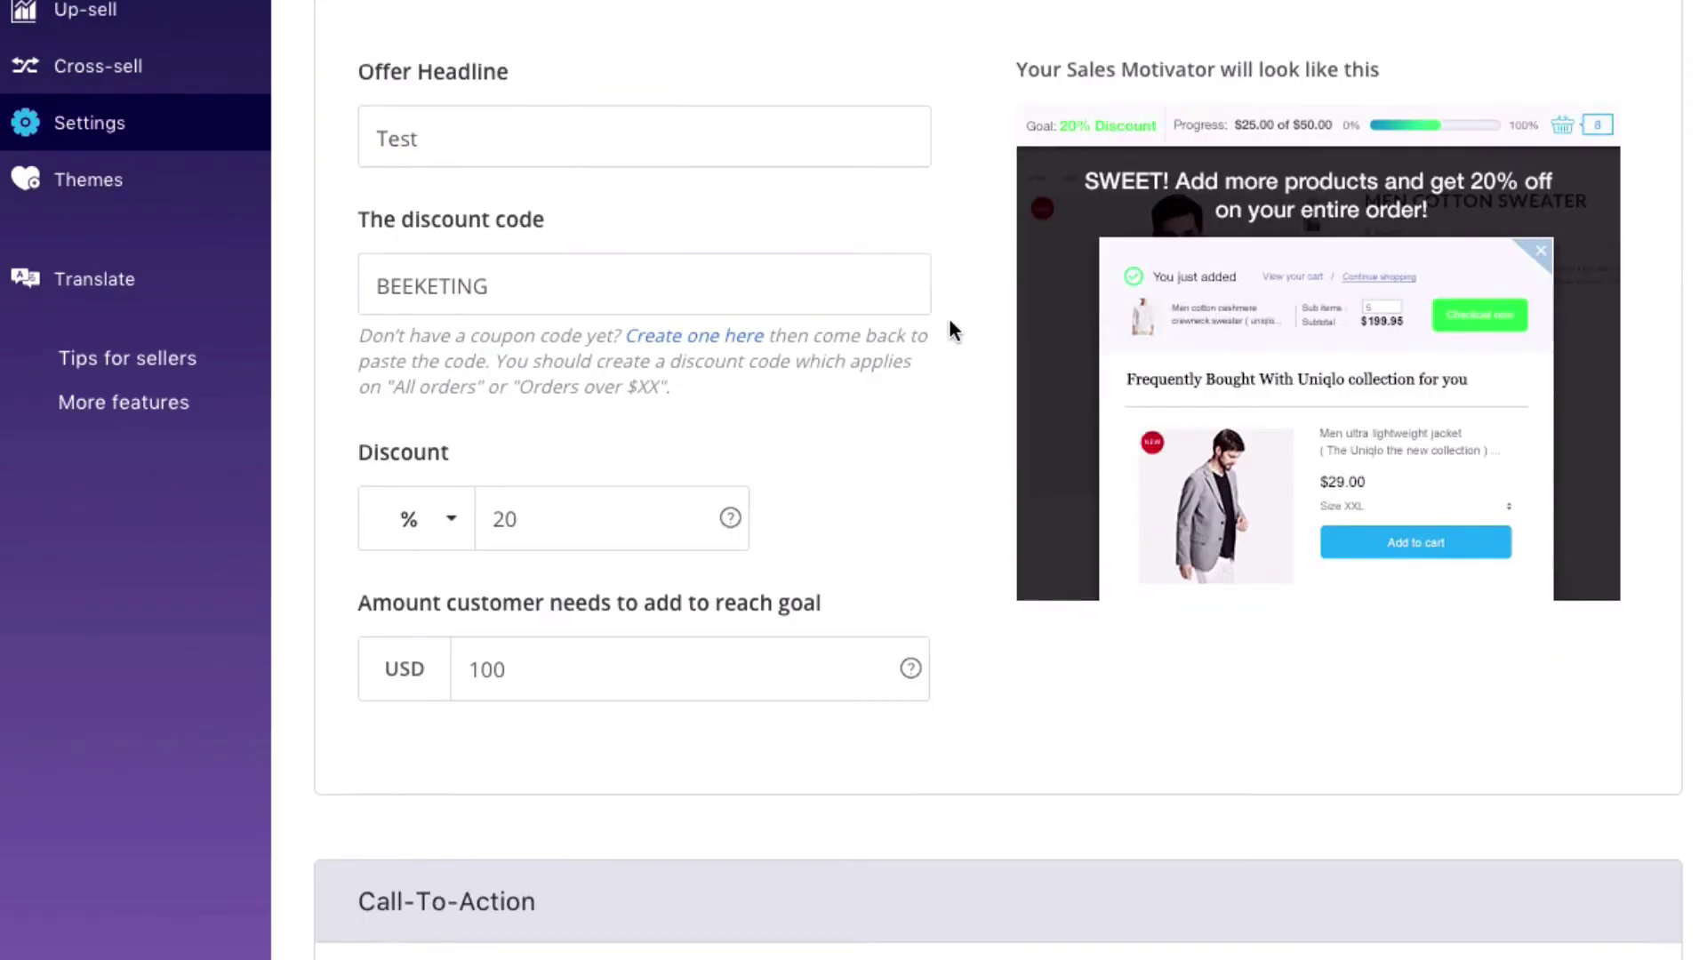
pyautogui.scroll(-15, 950, 322)
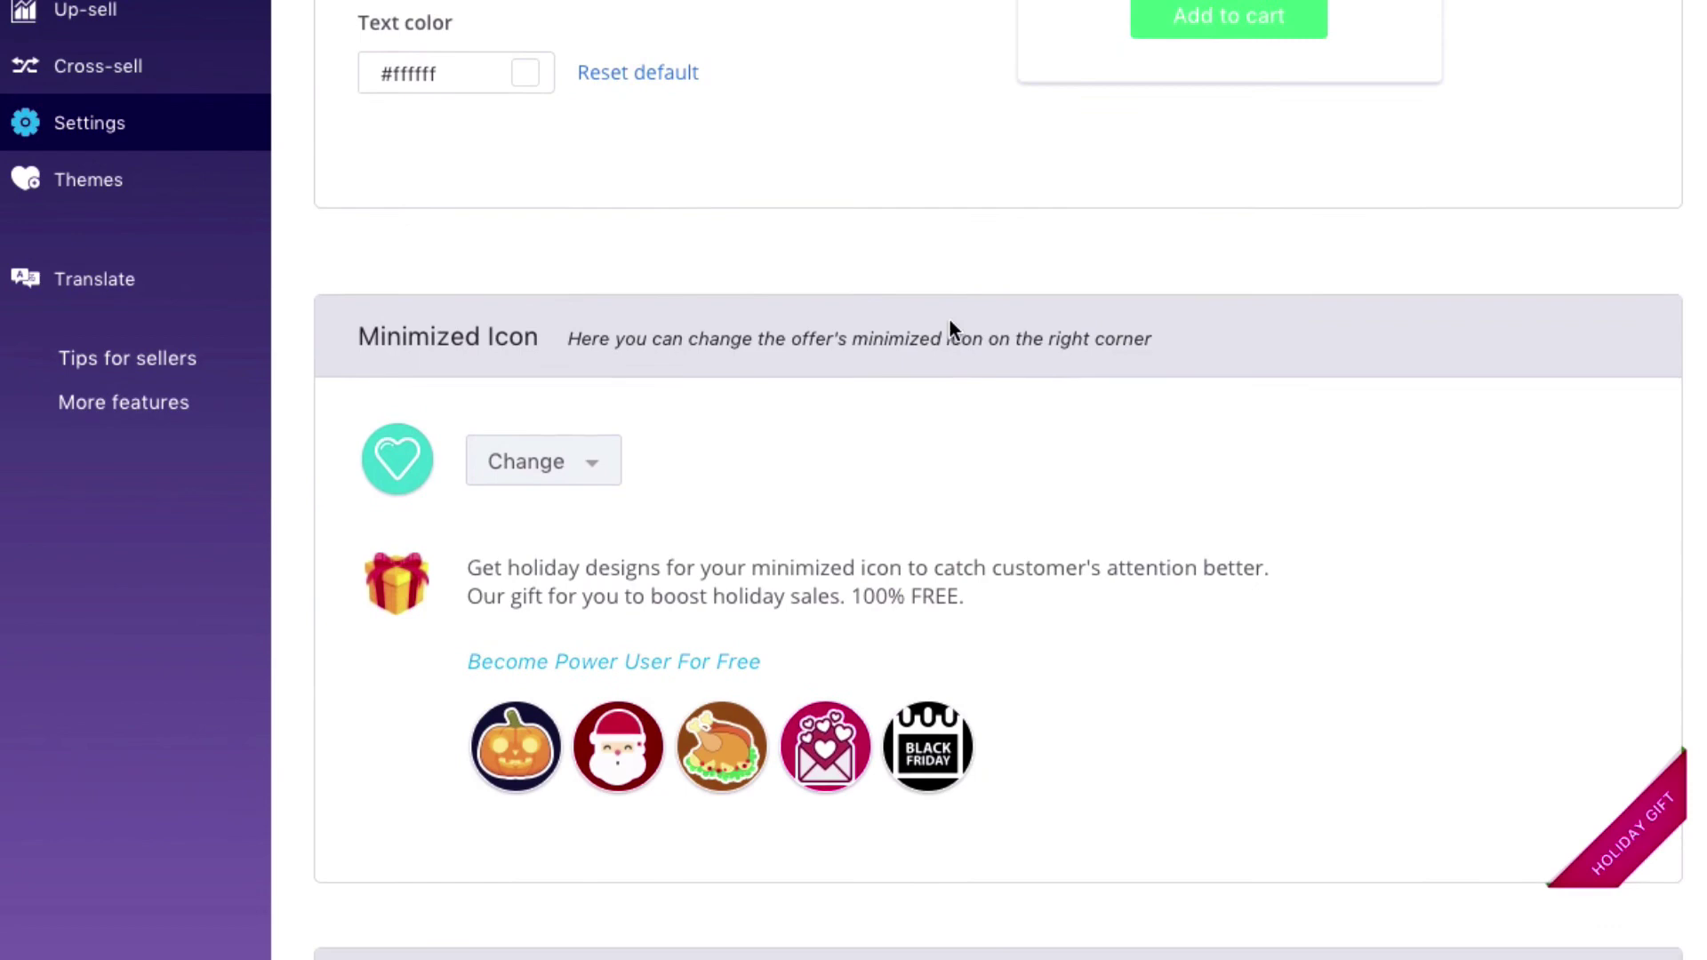
pyautogui.scroll(-10, 950, 322)
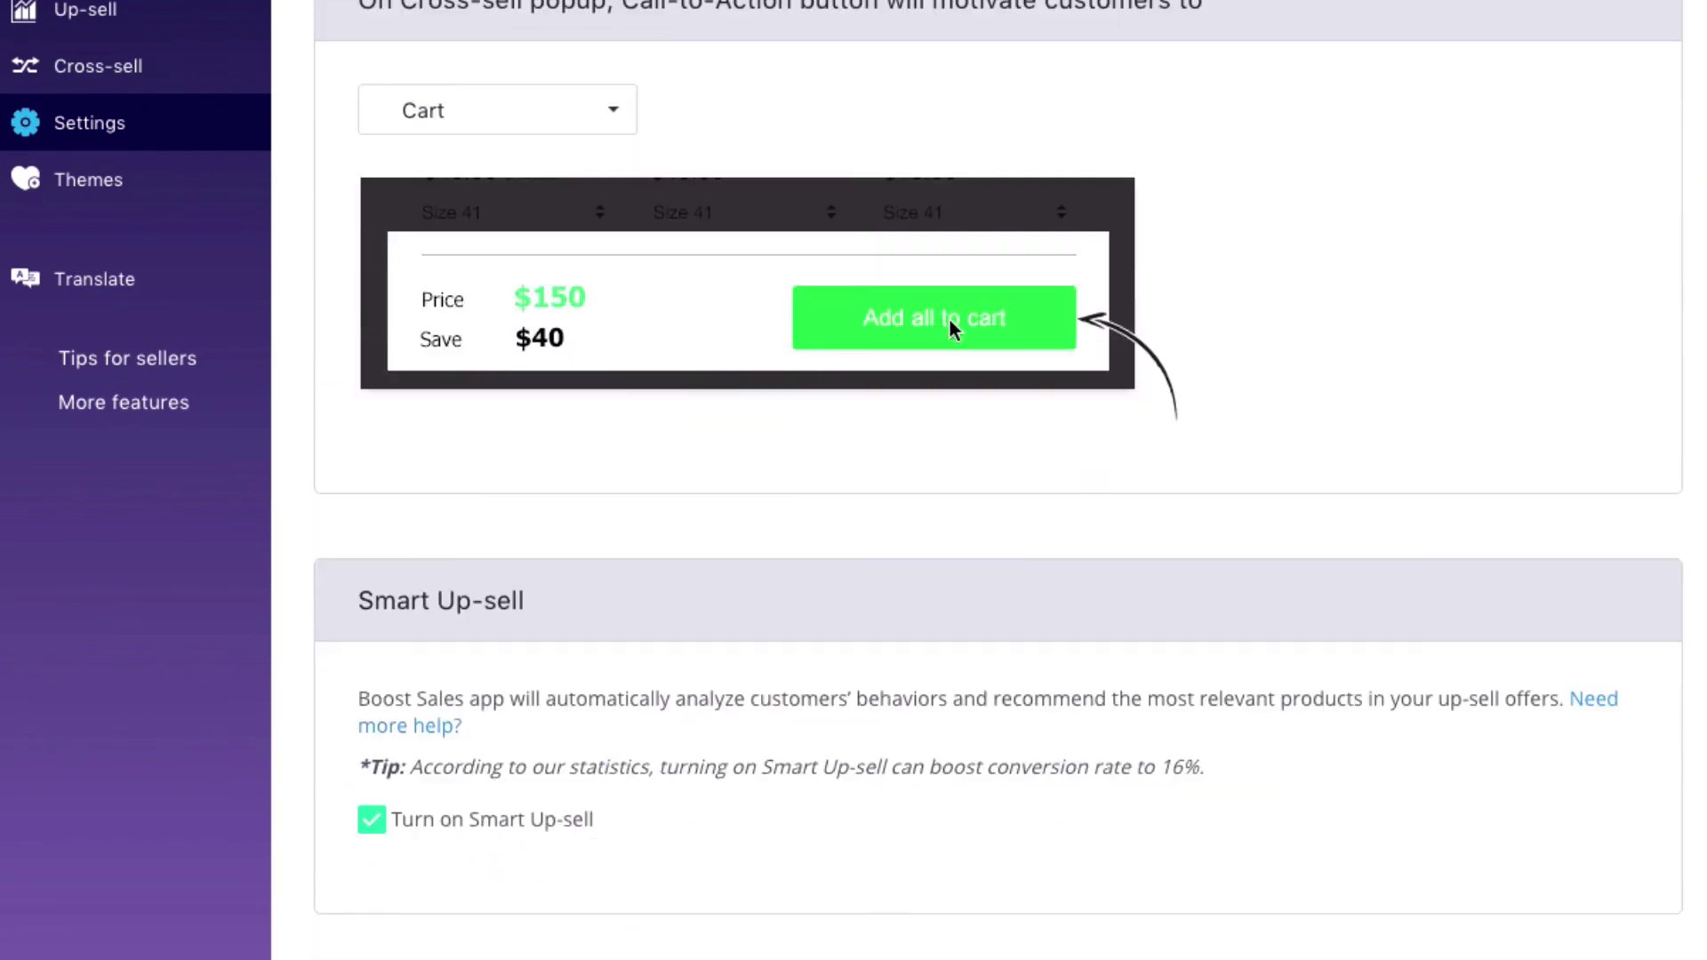
pyautogui.scroll(-4, 949, 329)
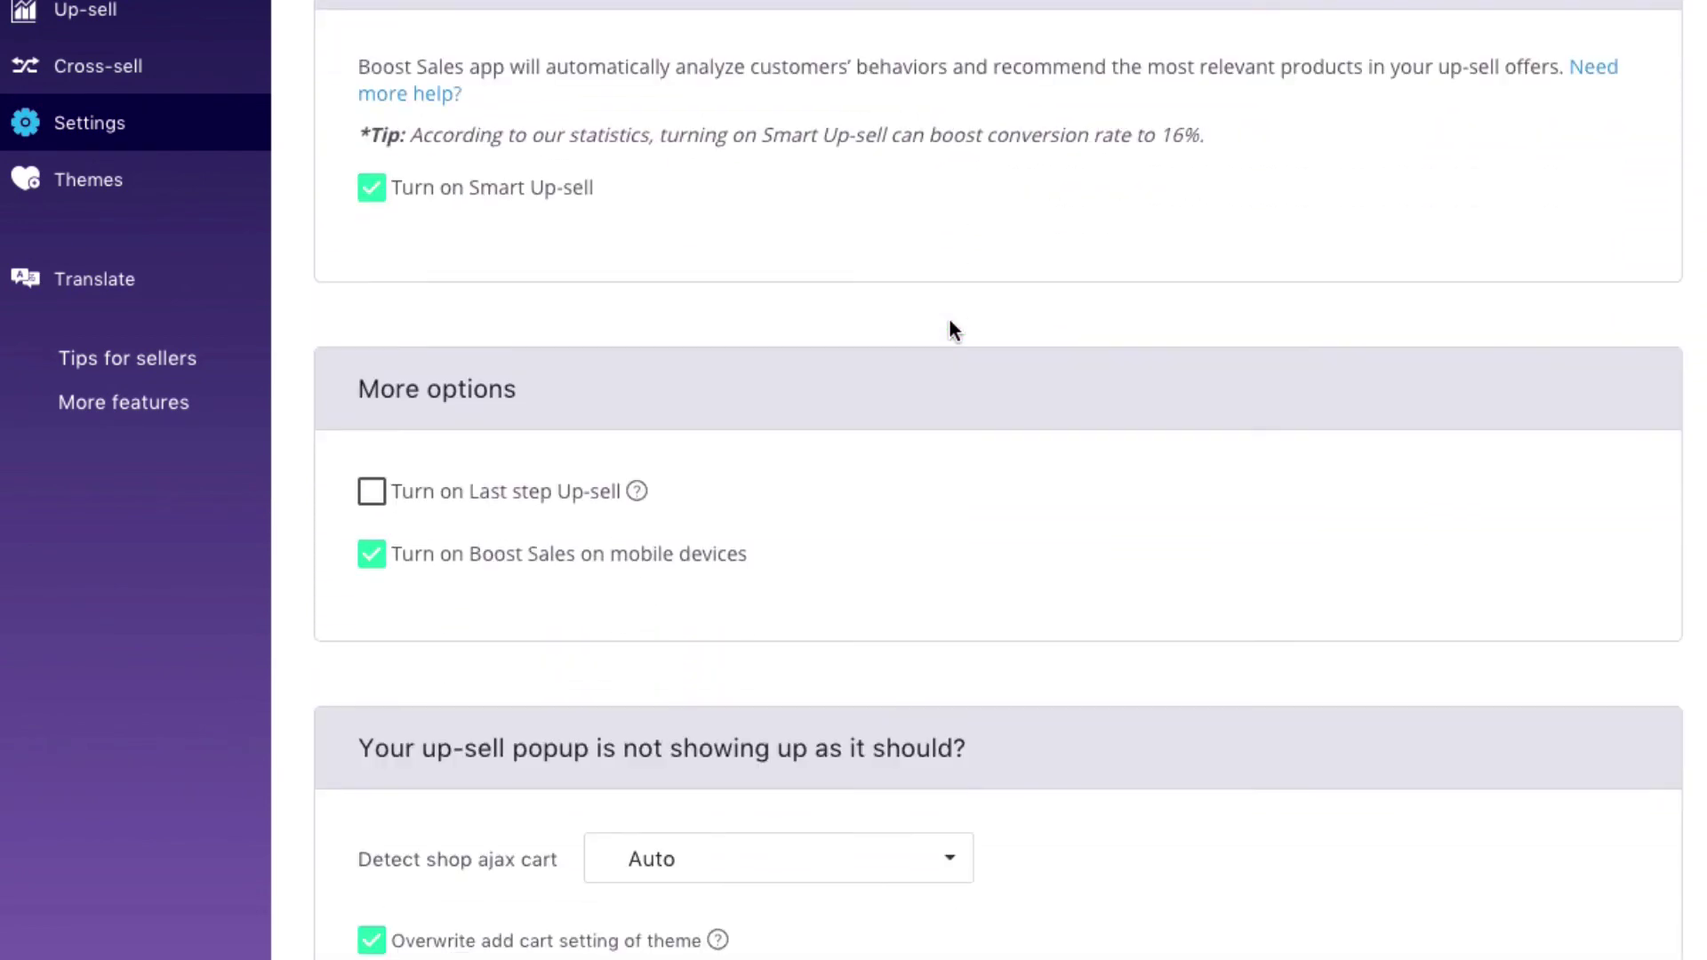